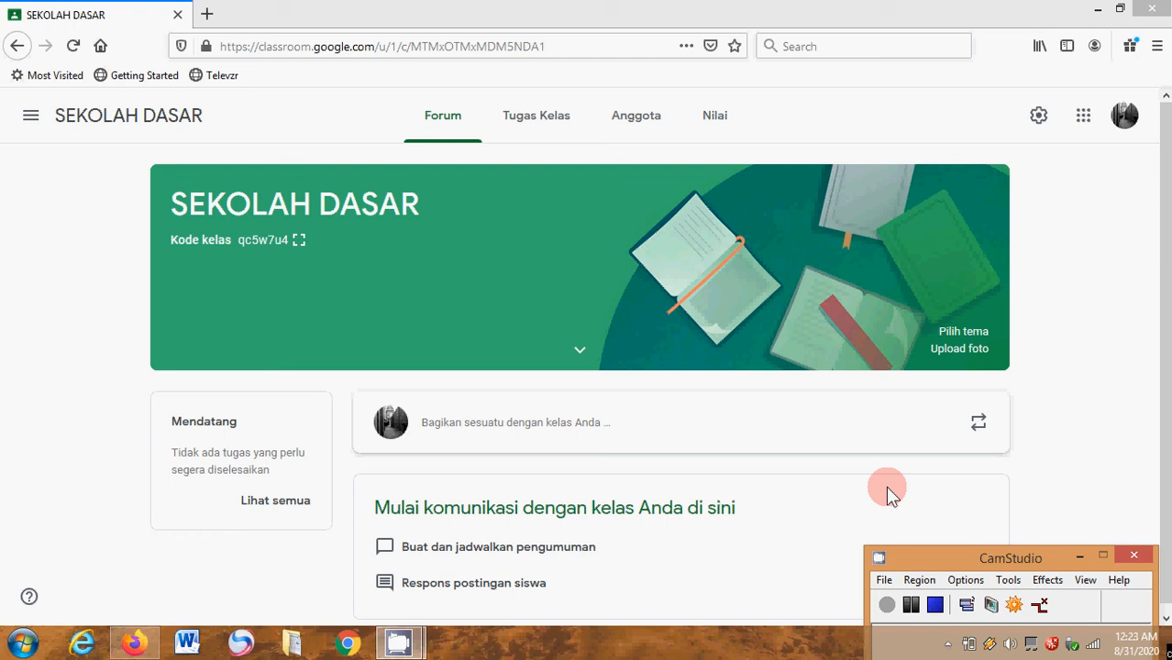
# - Add a topic named ULANGAN HARIAN to the classwork of the SEKOLAH DASAR class
pyautogui.click(540, 122)
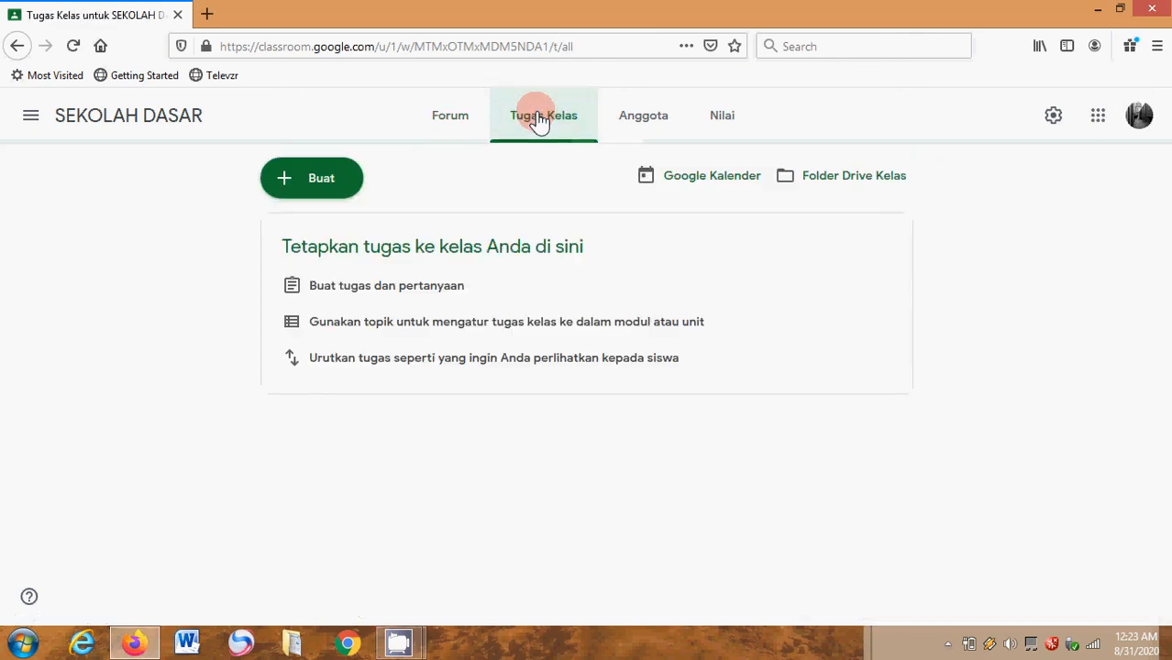
pyautogui.click(333, 188)
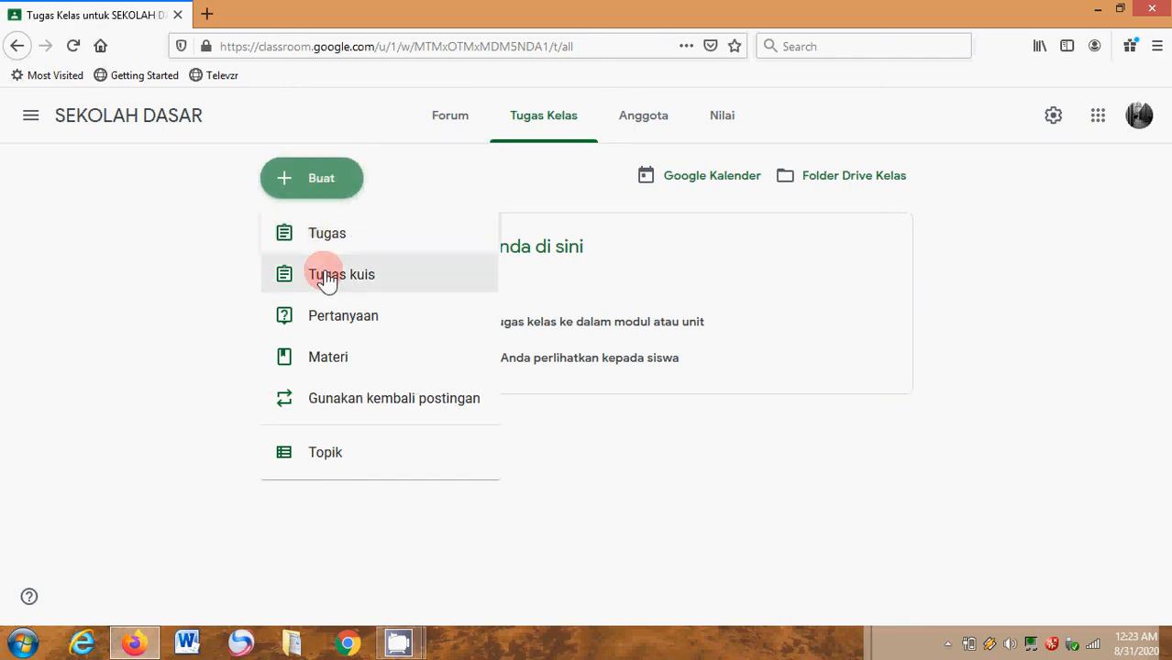
pyautogui.click(312, 459)
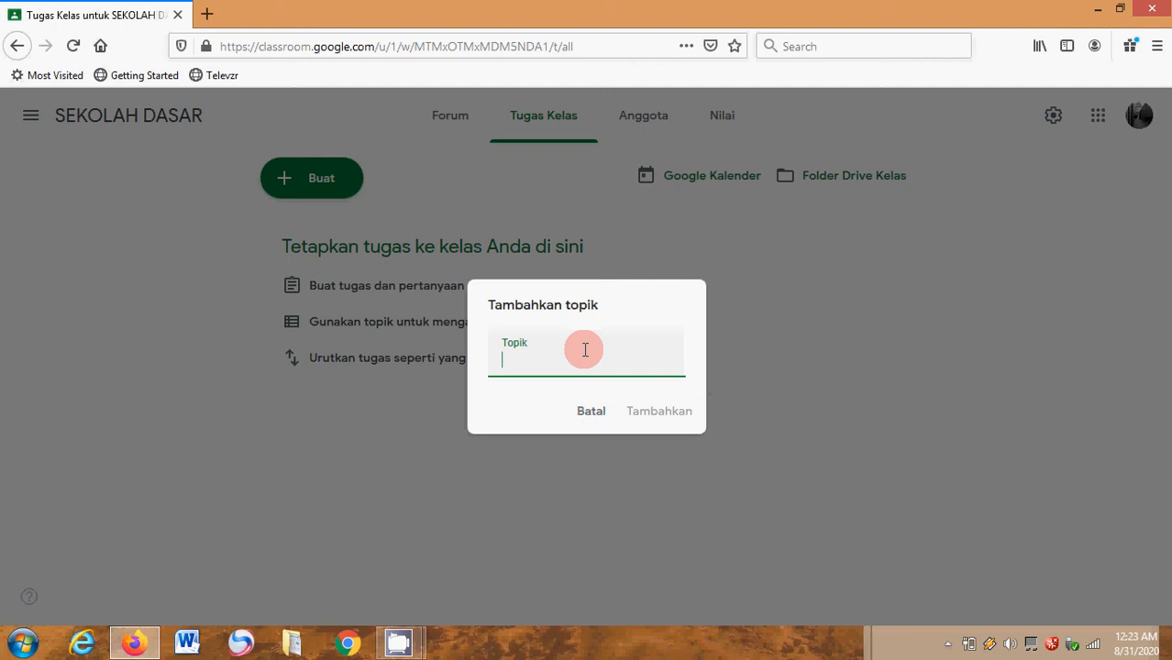
pyautogui.write('ULANG')
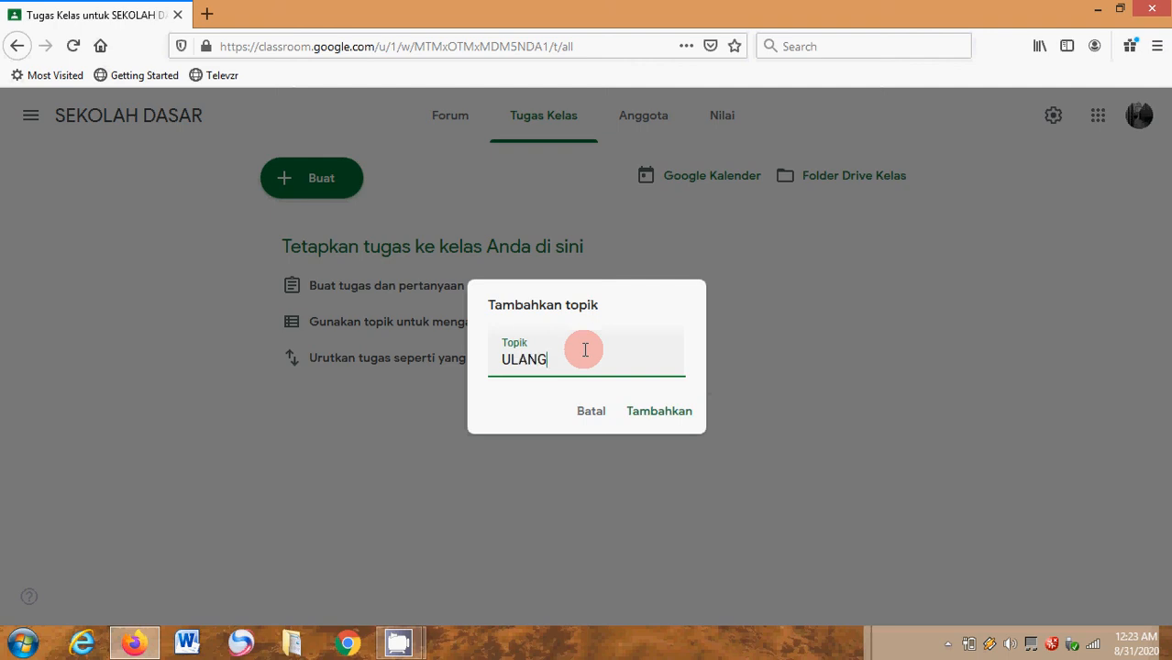
pyautogui.write('AN HARIAN')
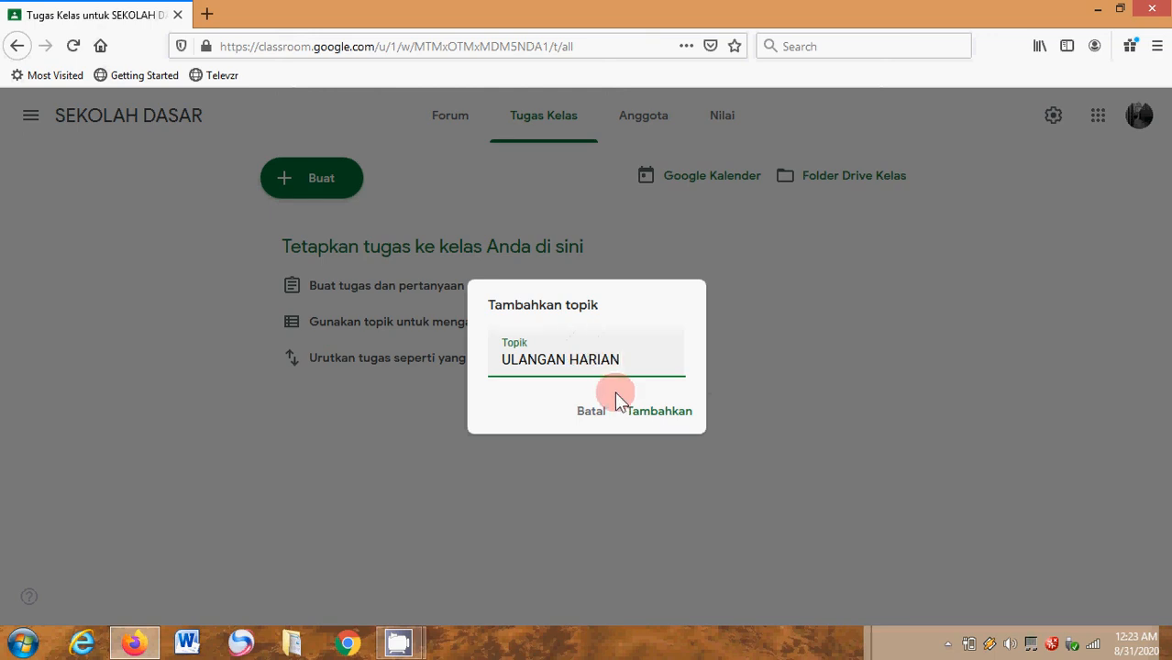
pyautogui.click(646, 417)
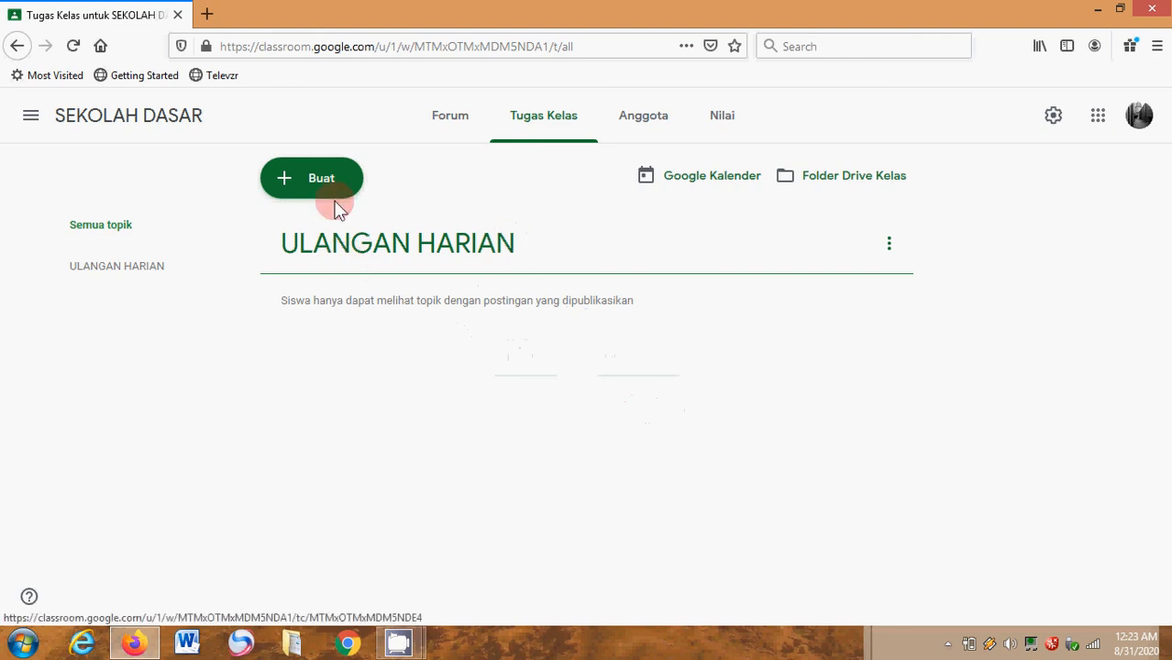
# - Create a new quiz assignment (Tugas kuis) and dismiss the tip about posting and scheduling
pyautogui.click(303, 181)
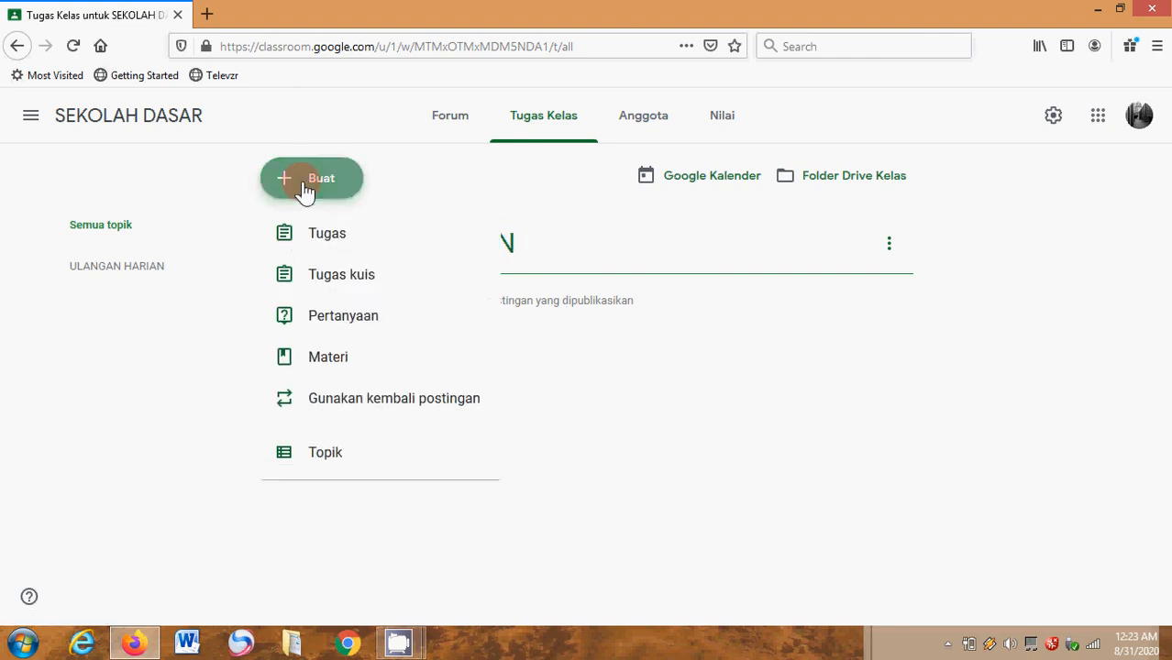
pyautogui.click(318, 283)
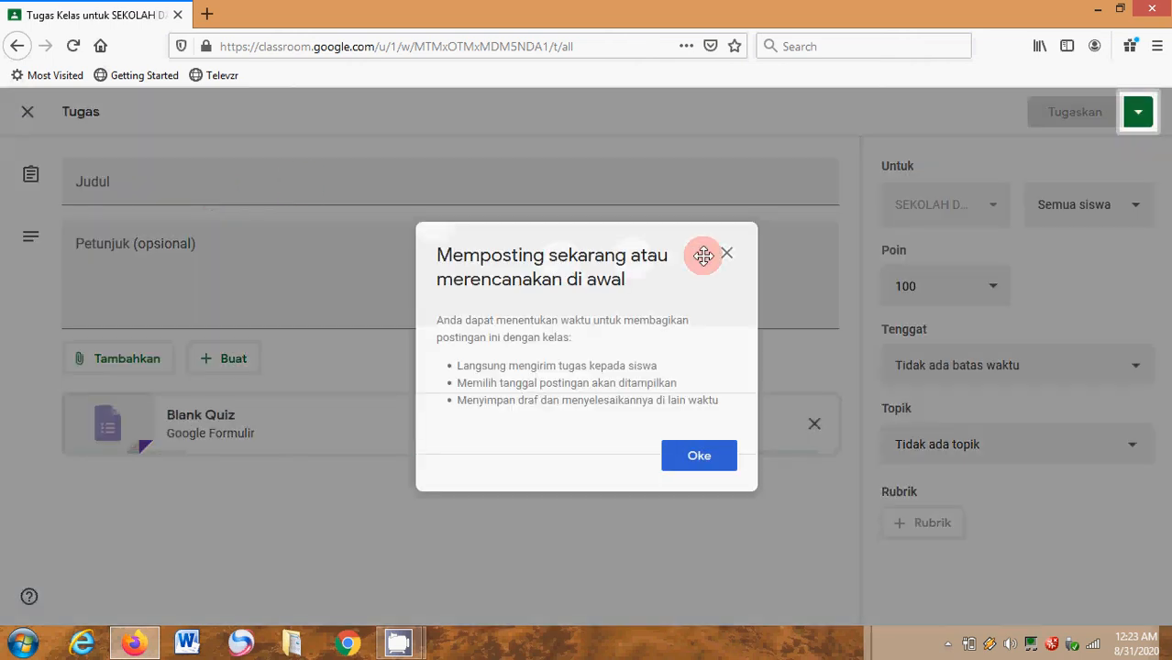
pyautogui.click(729, 261)
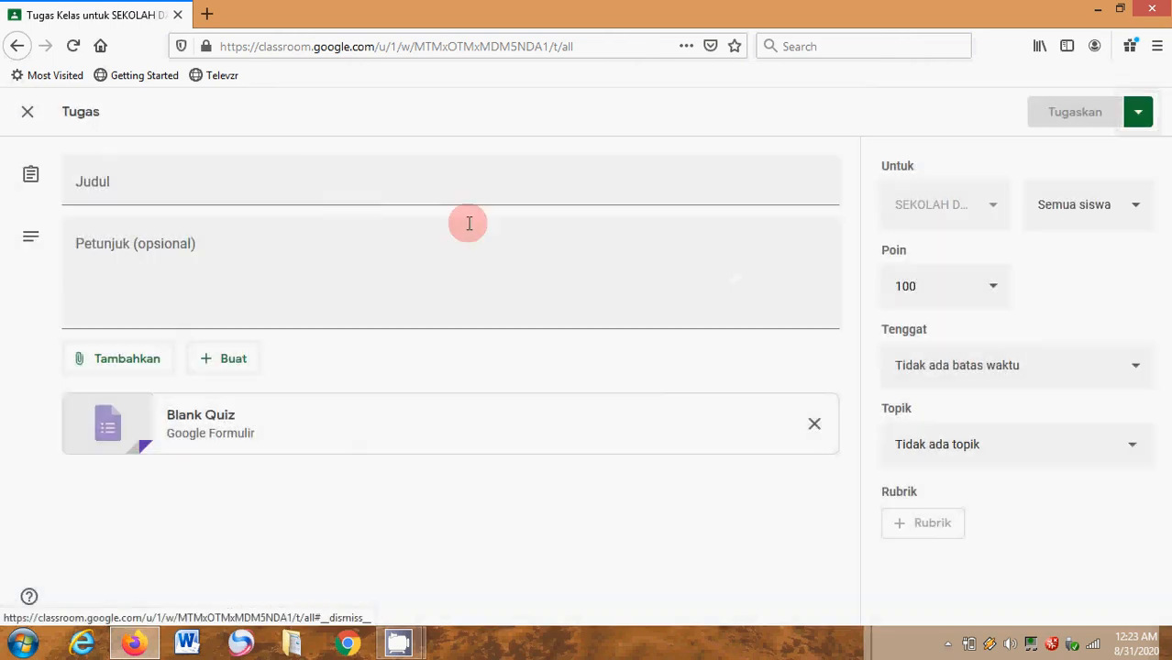
# - Title the quiz assignment "ULANGAN HARIAN TANGGAL 01 SEPTEMBER 2020", closing the tip about arranging classwork
pyautogui.click(312, 180)
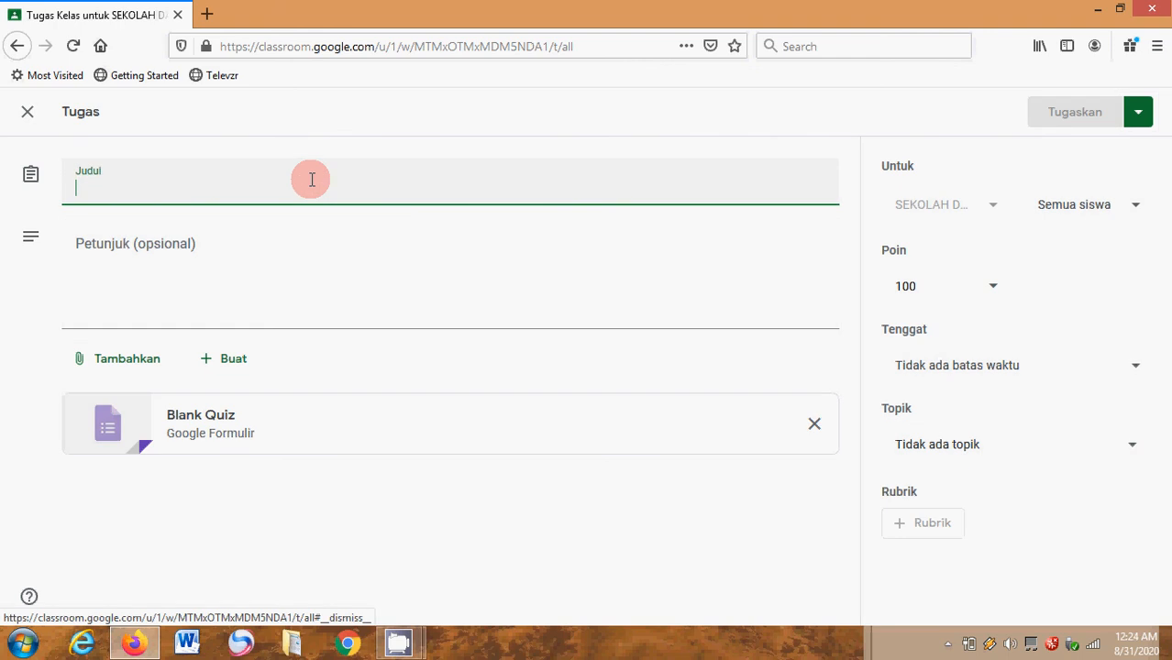
pyautogui.write('UL')
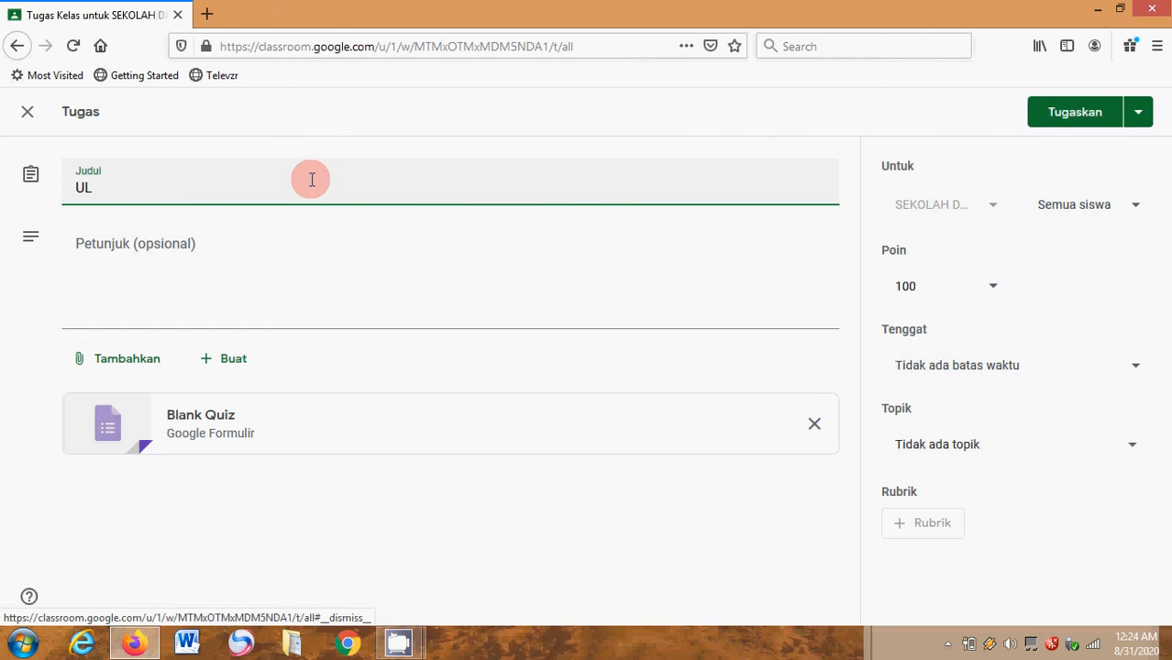
pyautogui.write('ANGAN HARIAN')
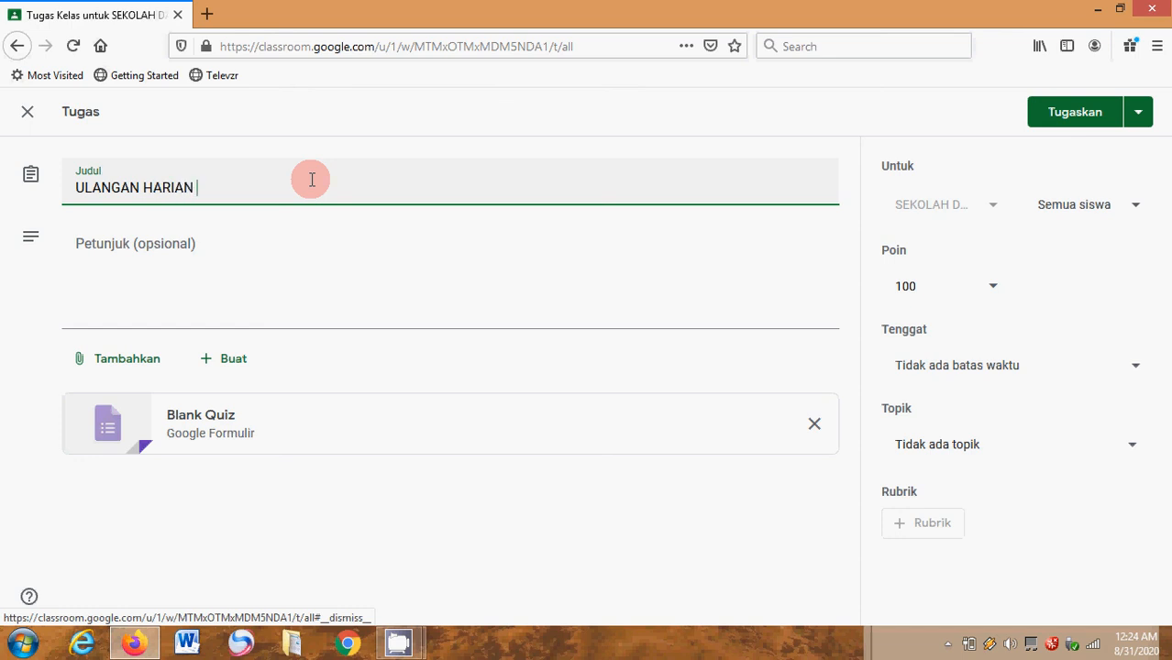
pyautogui.write(' TANGGAL')
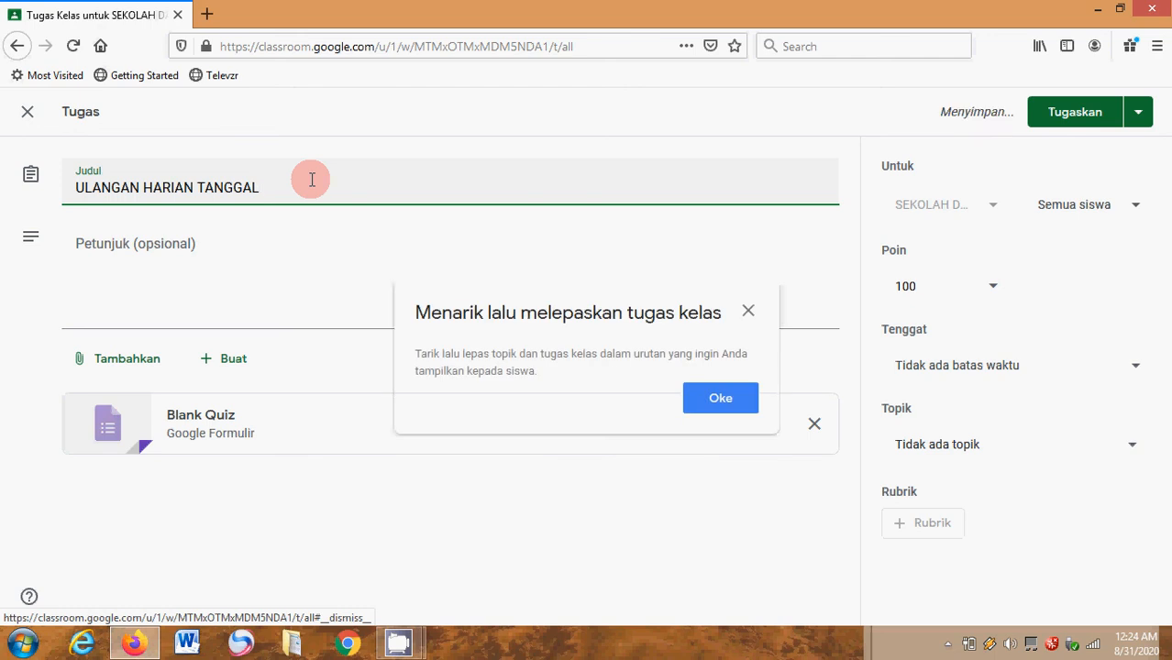
pyautogui.click(750, 311)
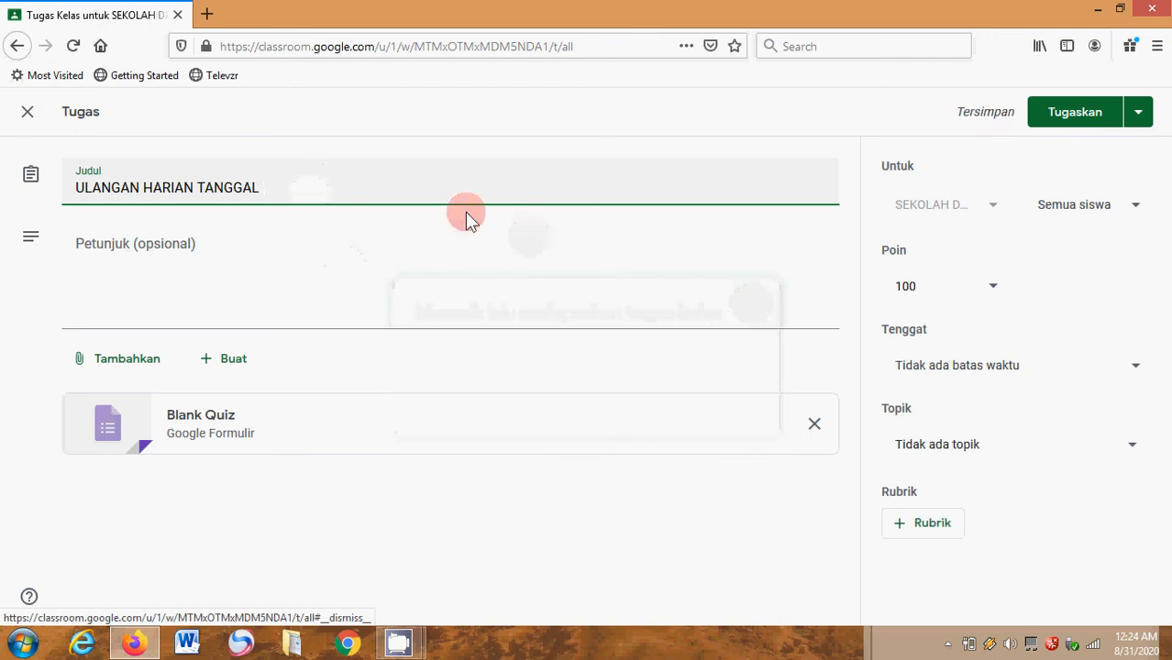
pyautogui.write('0')
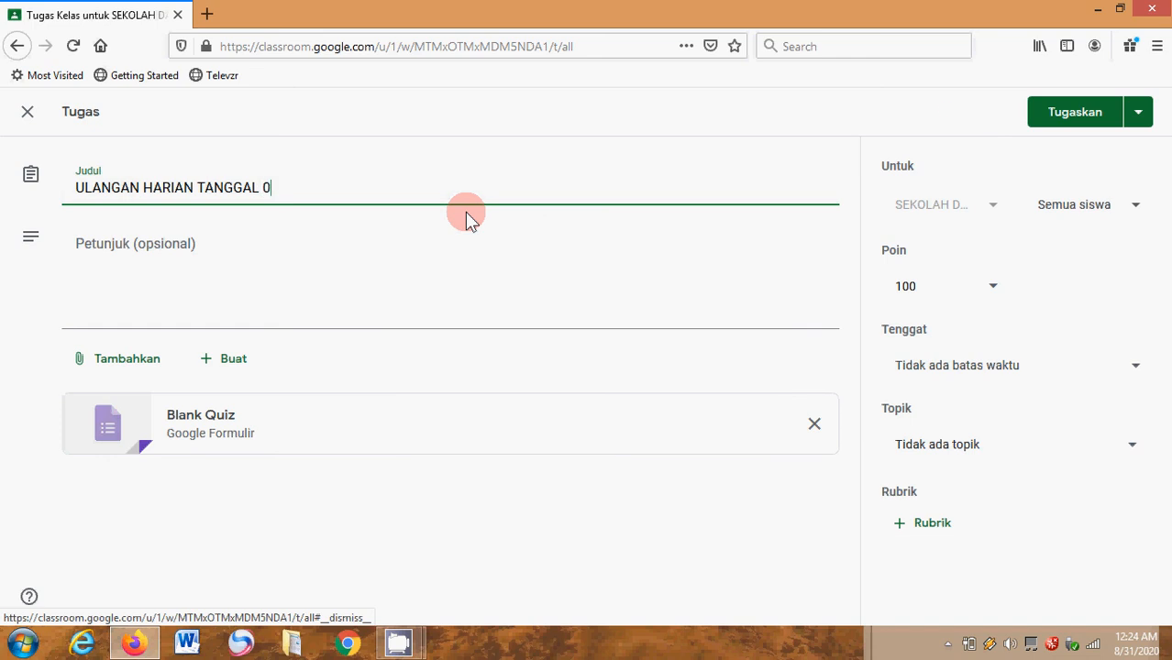
pyautogui.write('1 SEPTE')
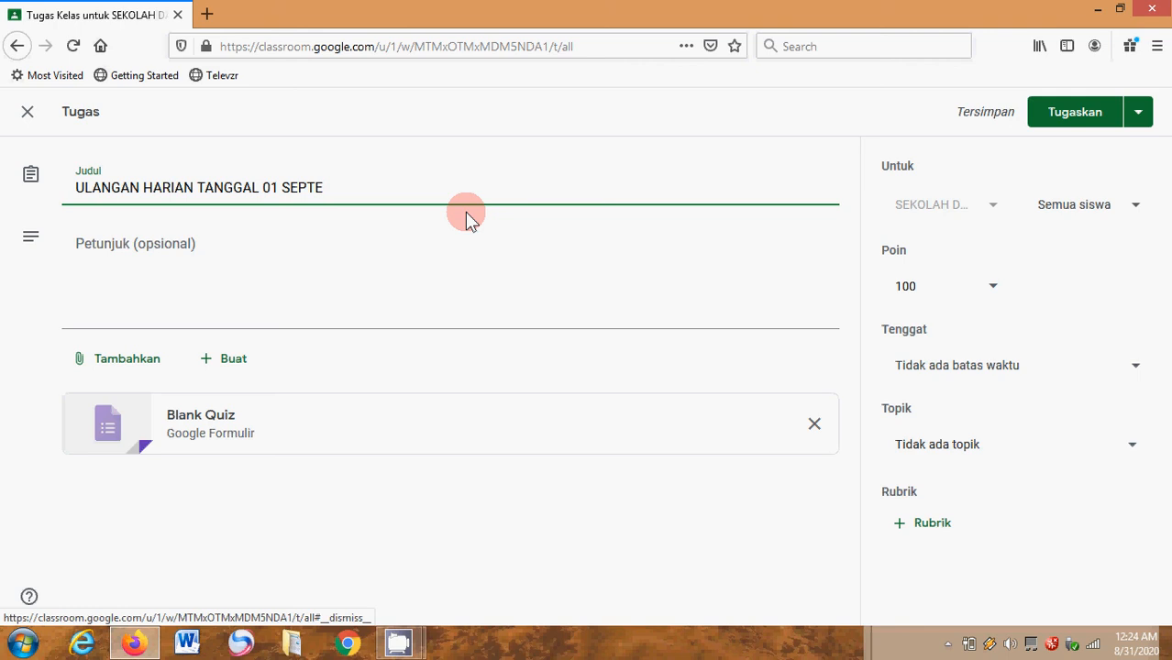
pyautogui.write('MBER')
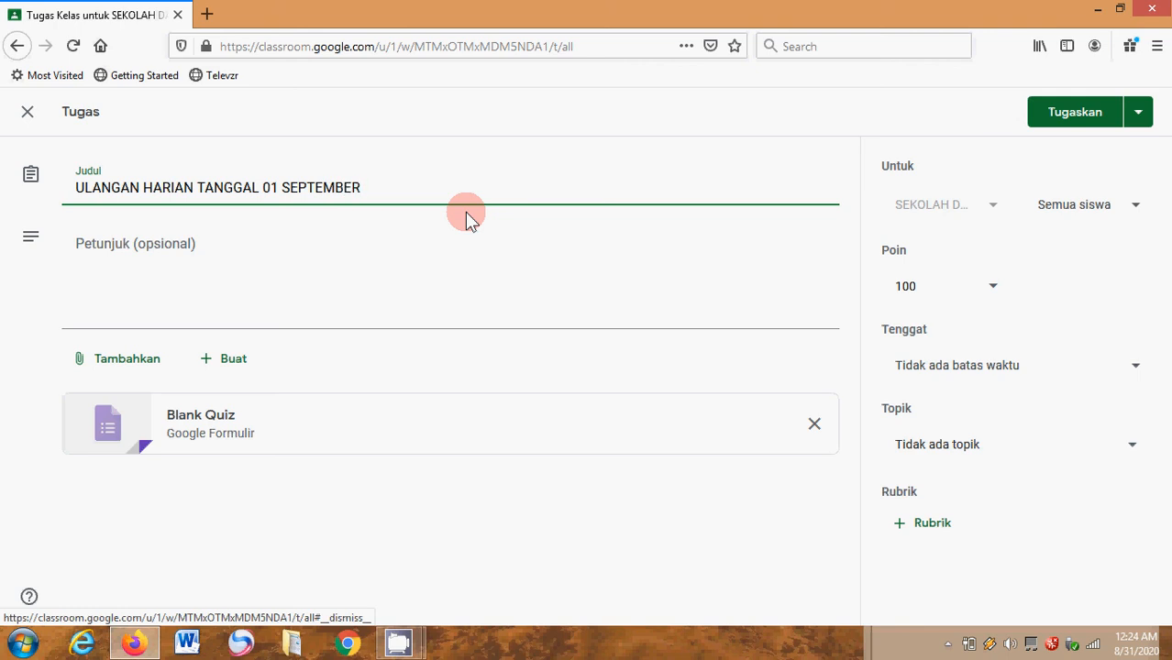
pyautogui.write(' 2020')
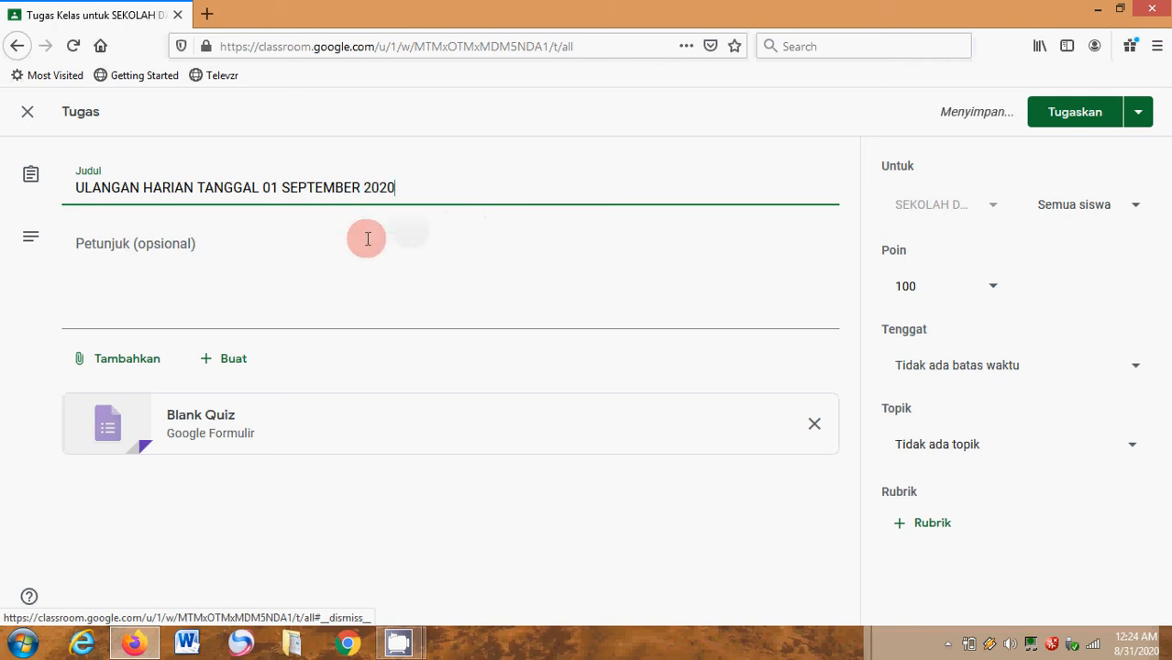
# - Enter the assignment instructions "KERJAKAN SOAL-SOAL ULANGAN HARIAN DENGAN BENAR !!"
pyautogui.click(167, 263)
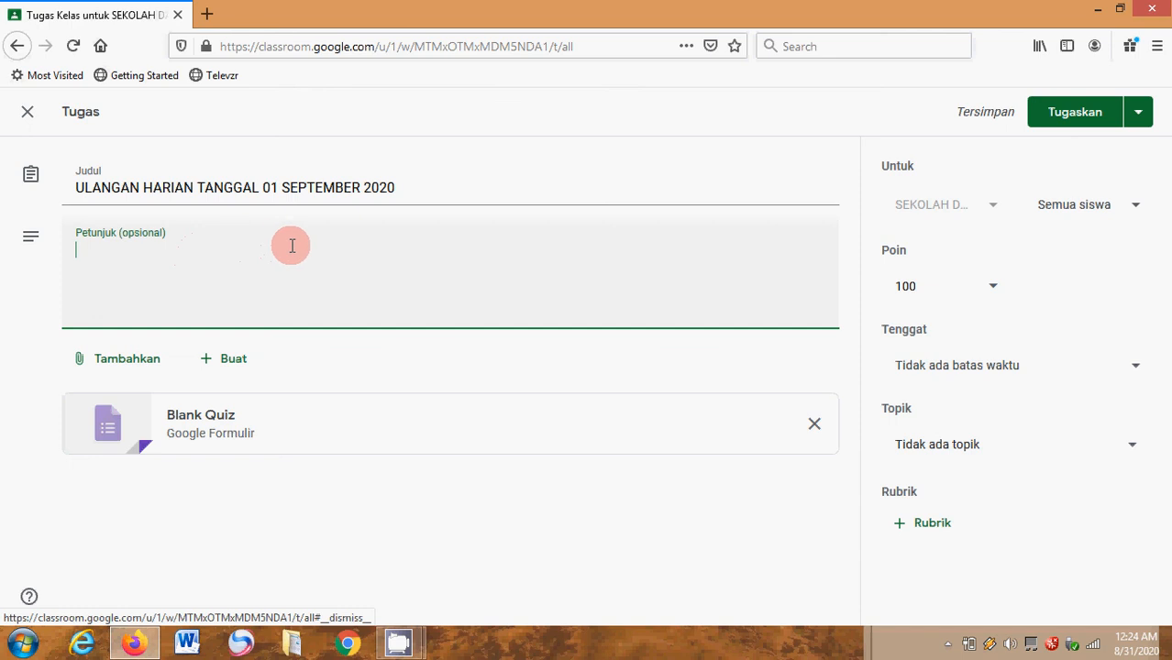
pyautogui.write('KERJAKAN')
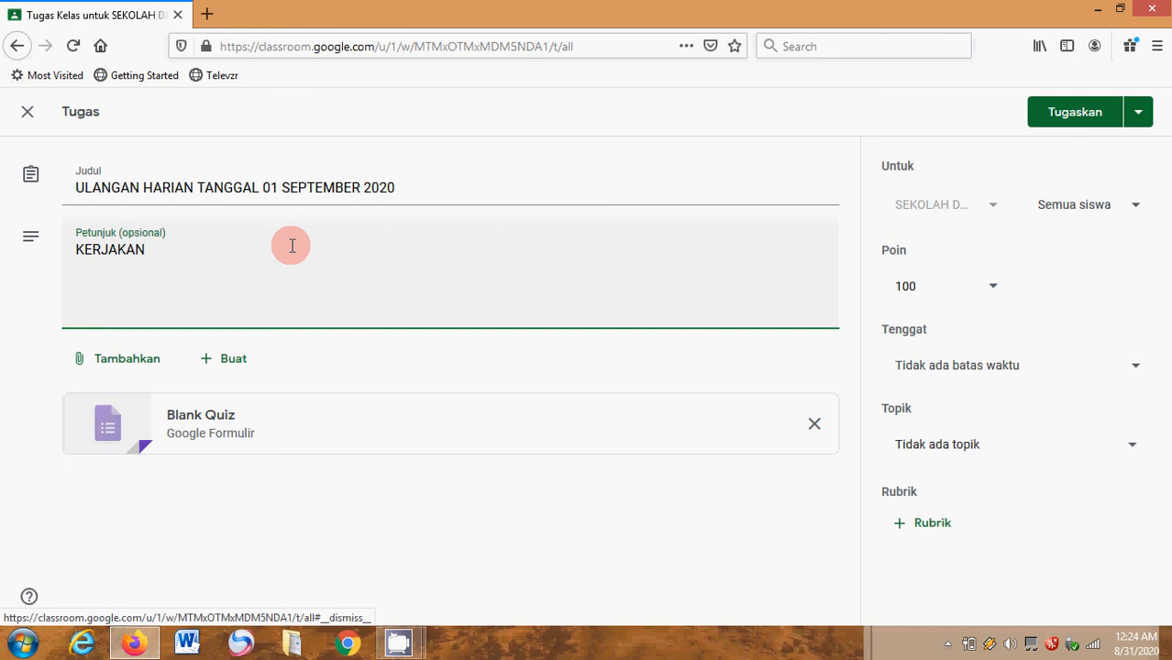
pyautogui.write(' SOAL-SOAL ULA')
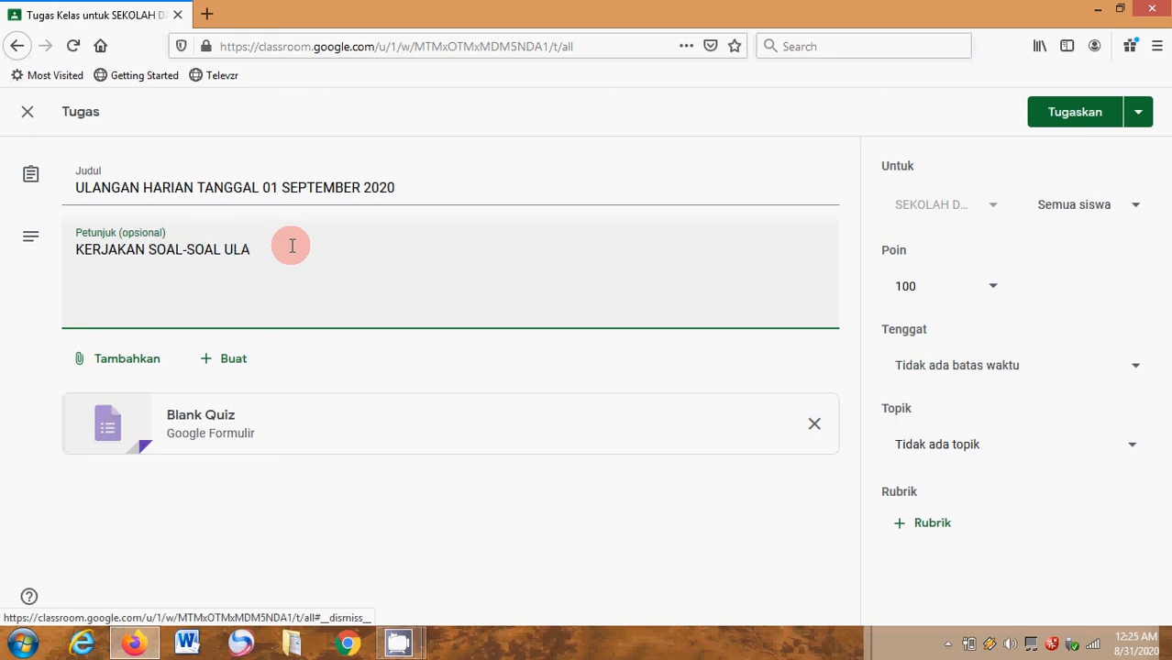
pyautogui.write('NGAN HARIAN')
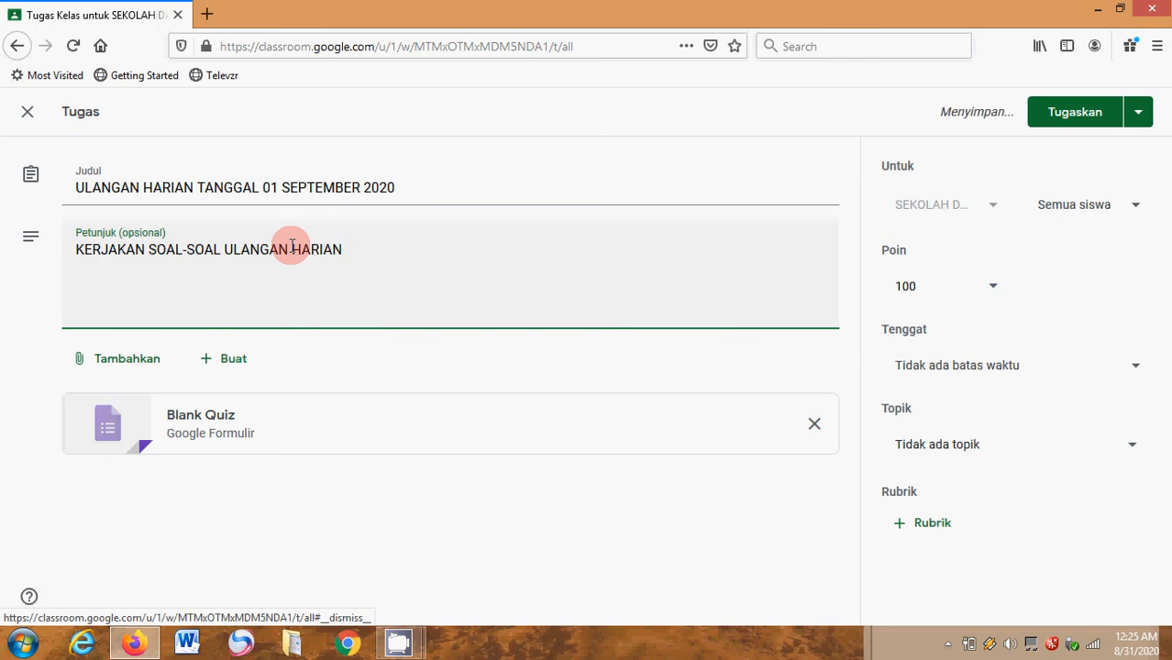
pyautogui.write(' DENGA')
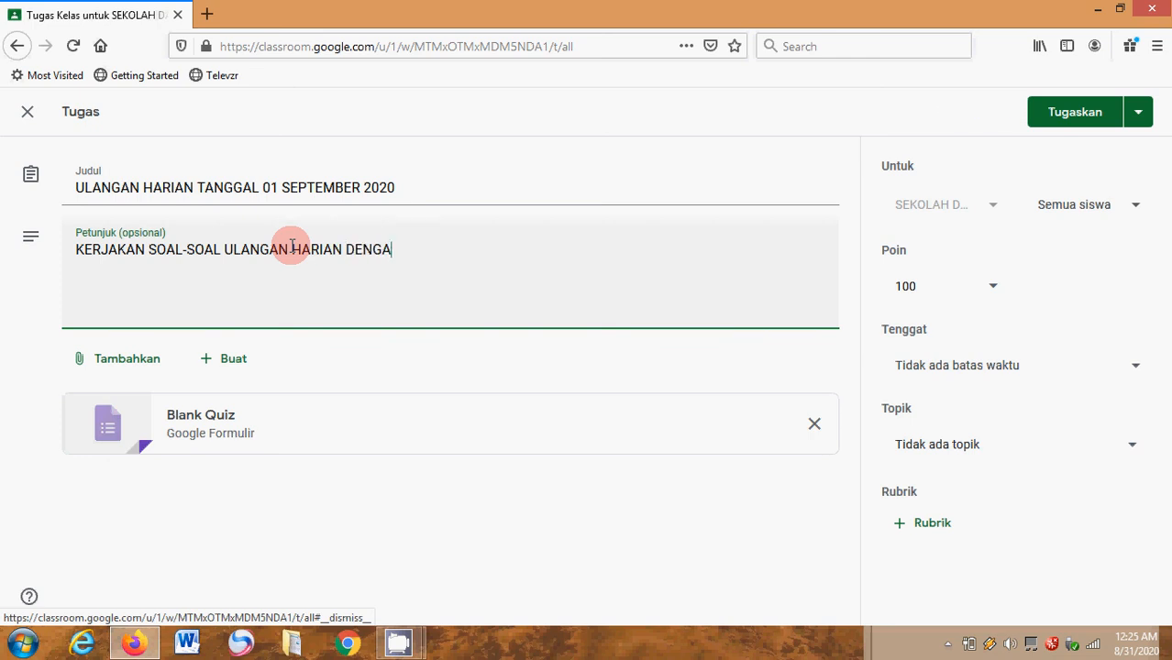
pyautogui.write('N BENAR ')
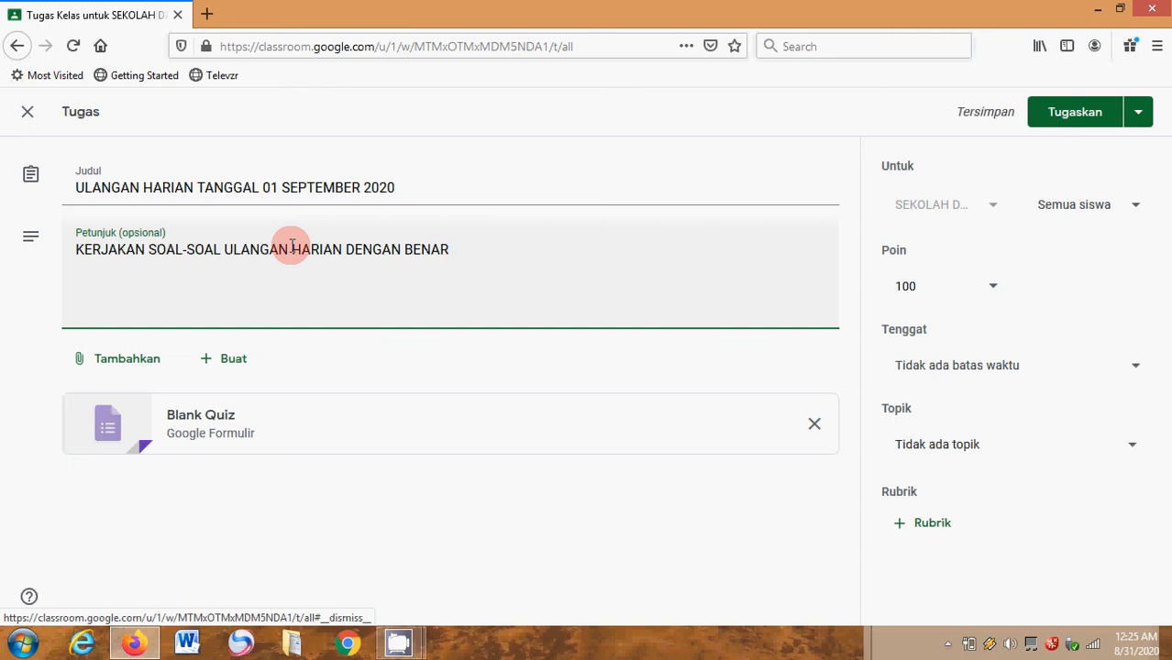
pyautogui.write('!!')
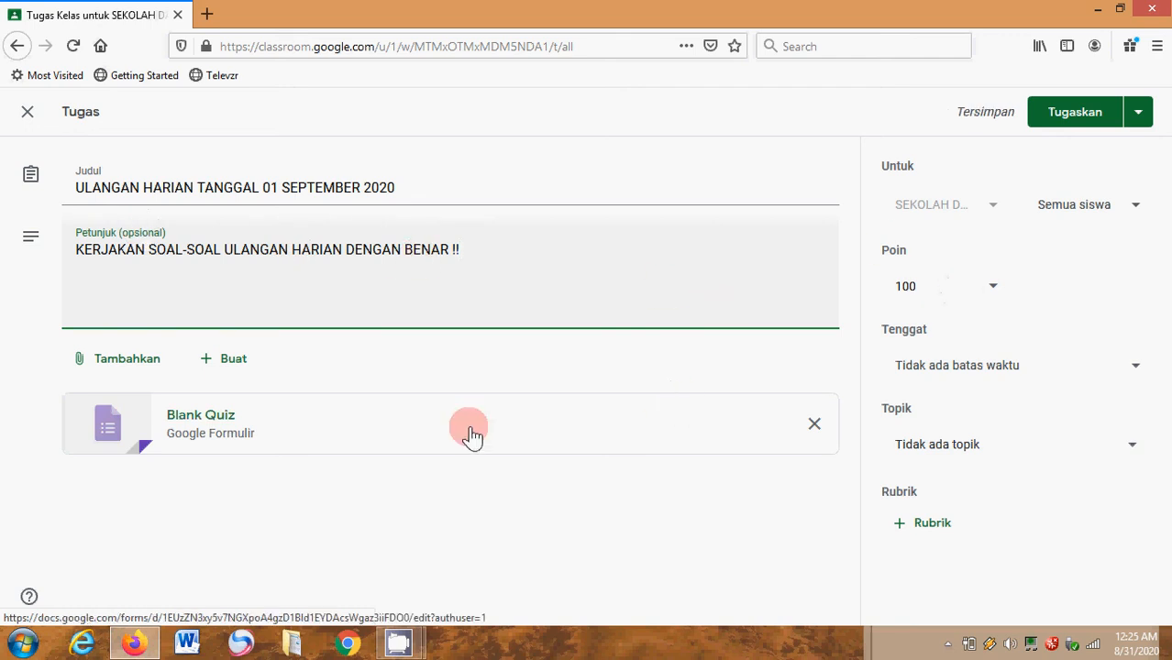
# - Open the attached Blank Quiz form, then return to the assignment and copy its full title
pyautogui.click(177, 438)
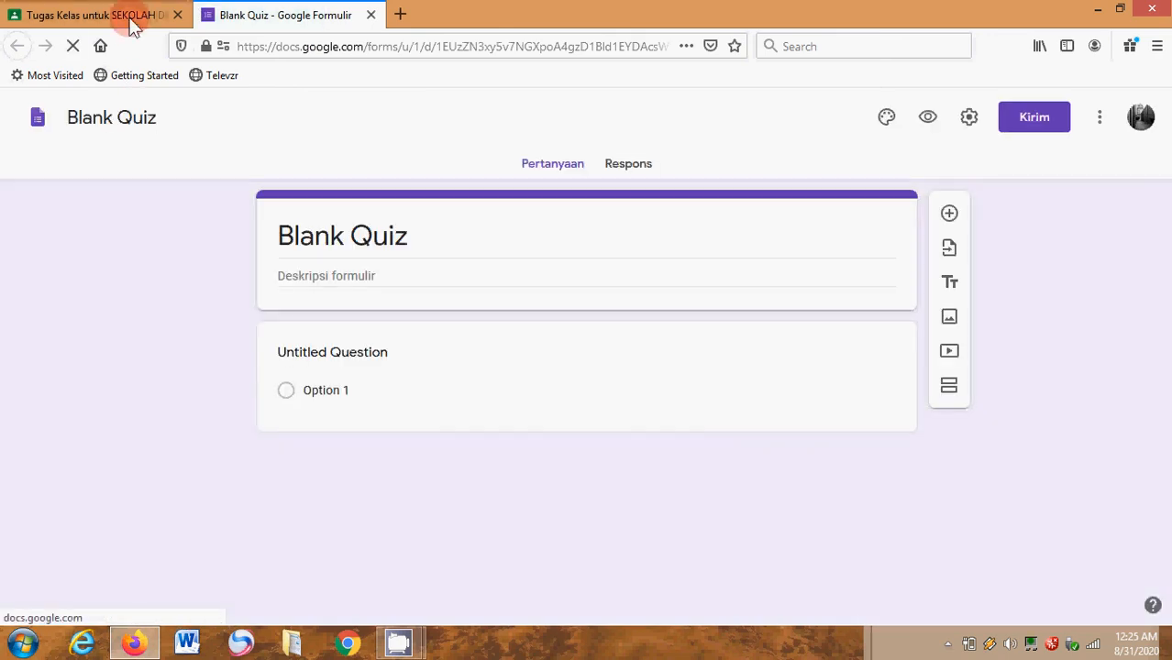
pyautogui.click(131, 21)
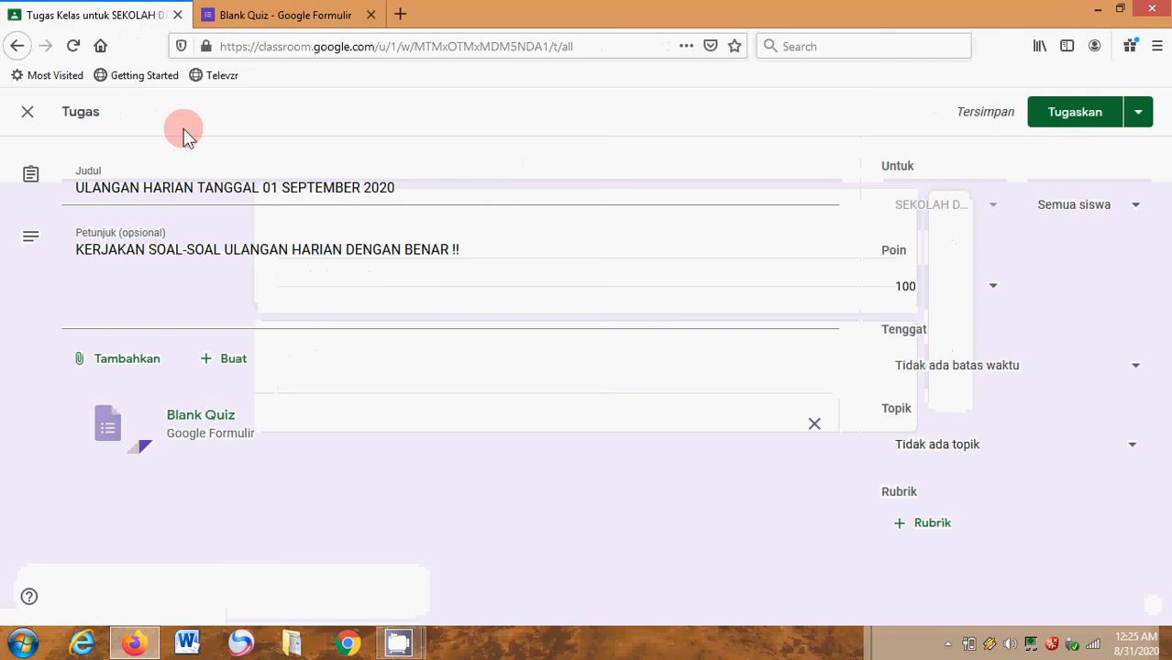
pyautogui.click(217, 182)
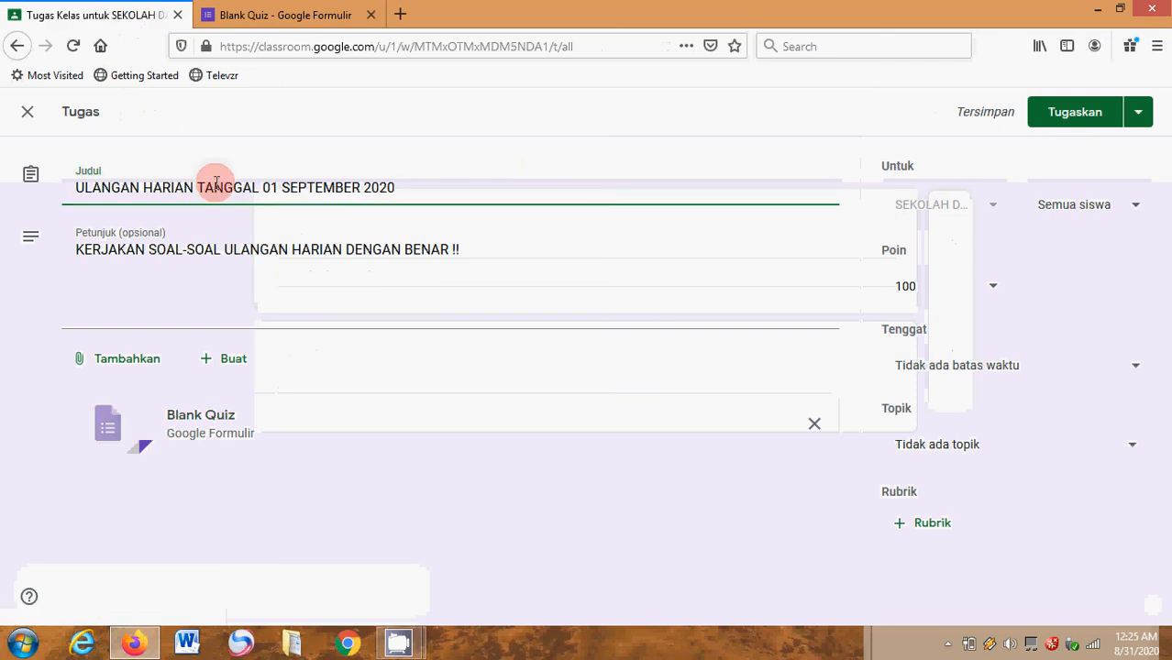
pyautogui.tripleClick(217, 182)
pyautogui.hotkey('ctrl', 'c')
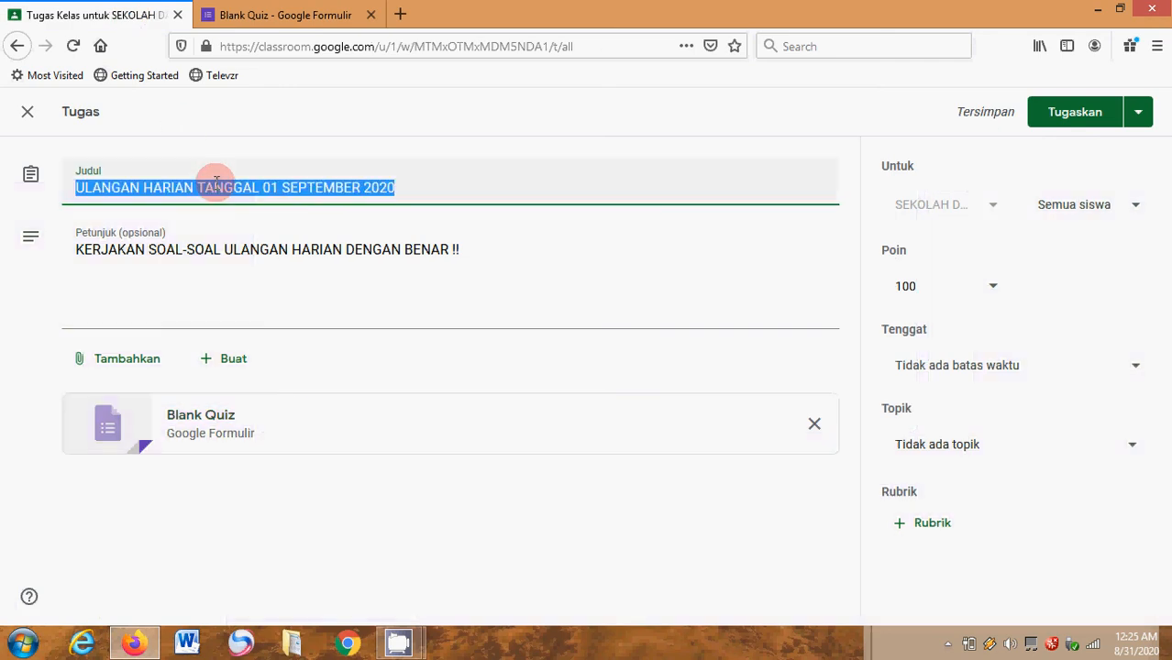
# - Rename the Blank Quiz form file with the copied title "ULANGAN HARIAN TANGGAL 01 SEPTEMBER 2020" and dismiss the introductory tour
pyautogui.click(317, 15)
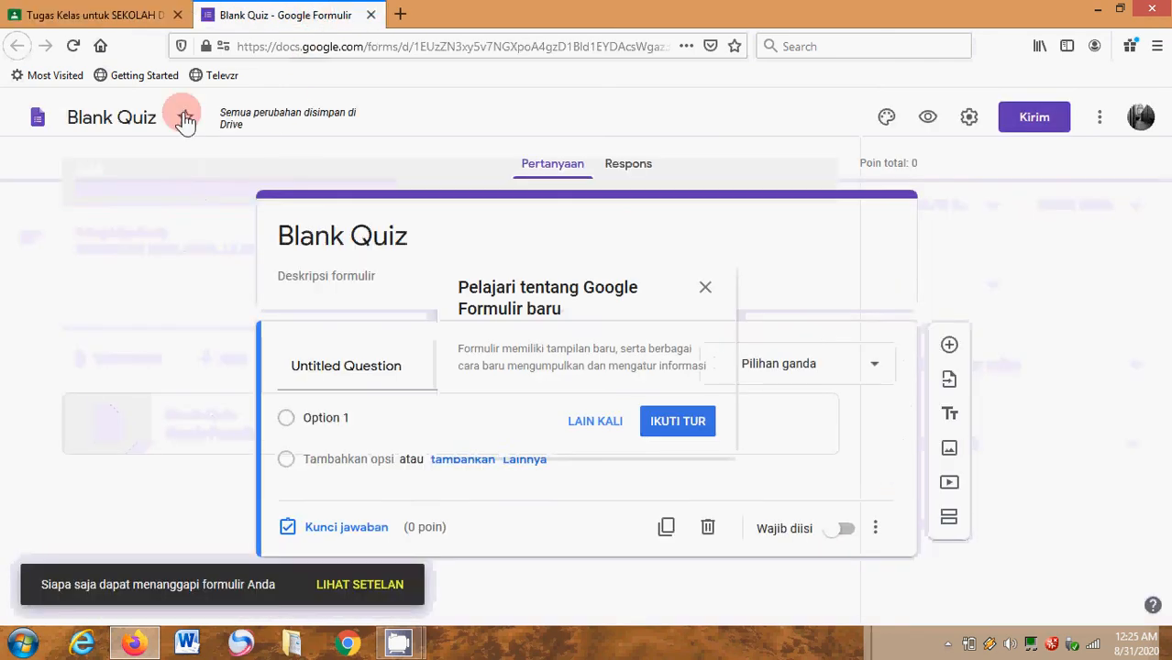
pyautogui.click(145, 114)
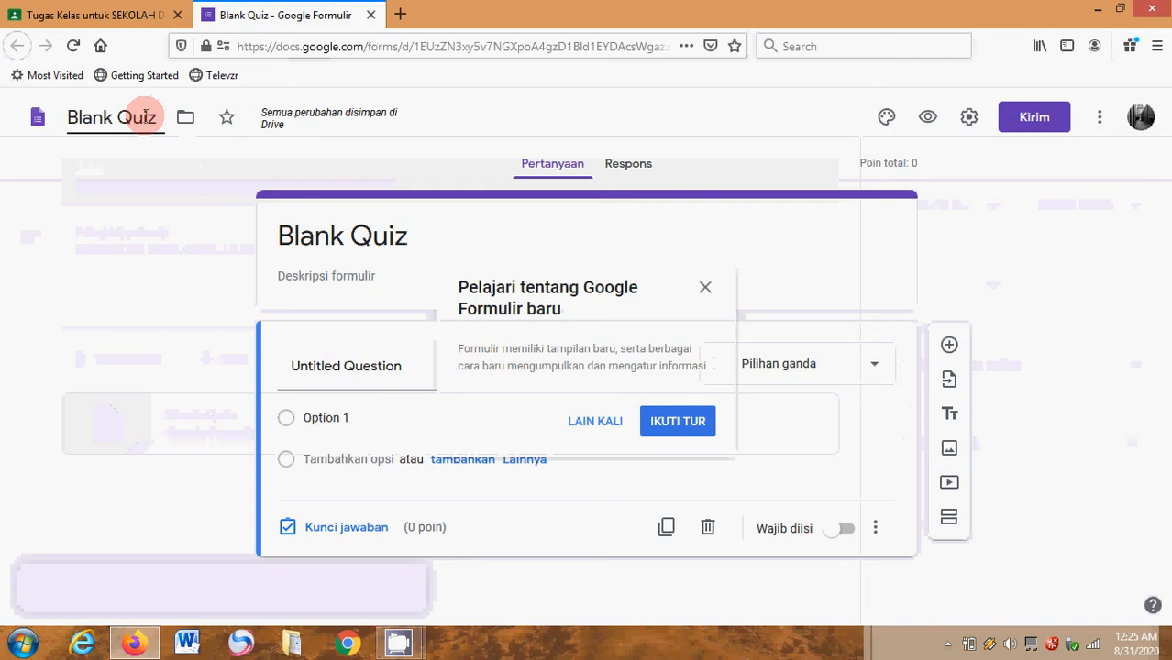
pyautogui.click(71, 117)
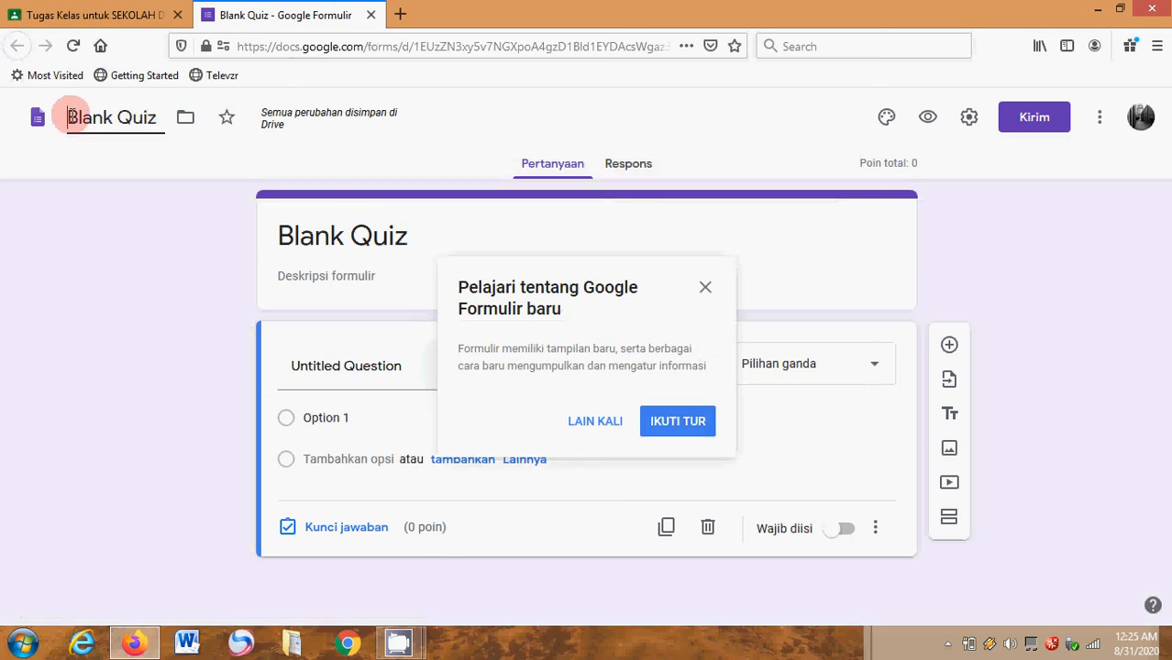
pyautogui.tripleClick(72, 116)
pyautogui.hotkey('ctrl', 'v')
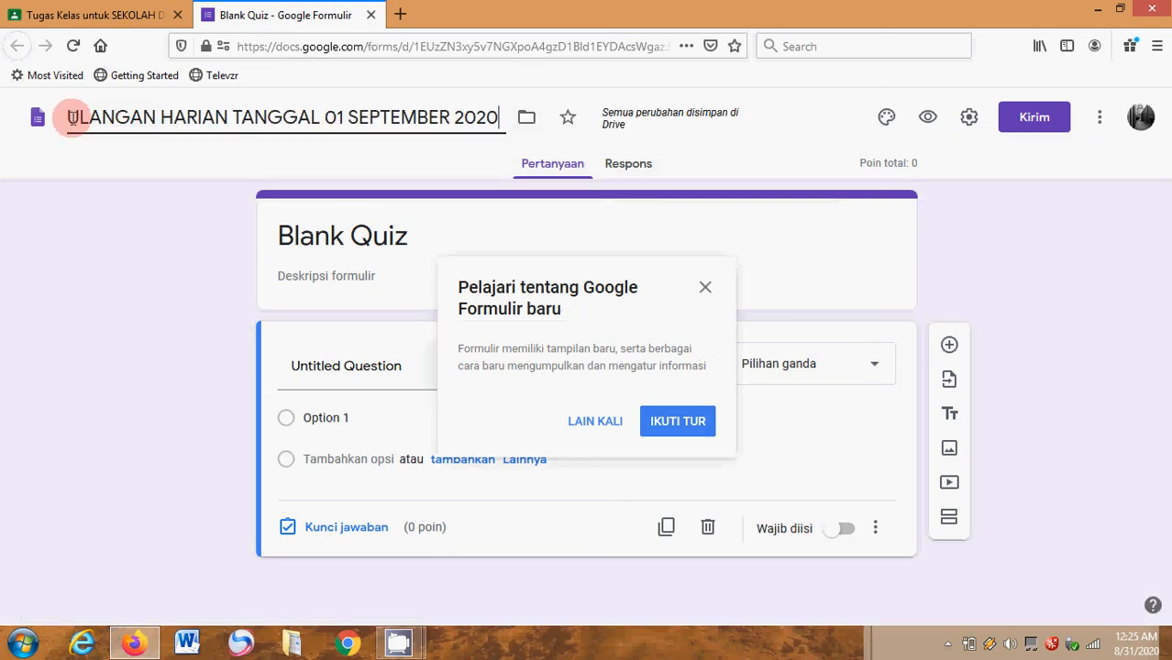
pyautogui.click(706, 290)
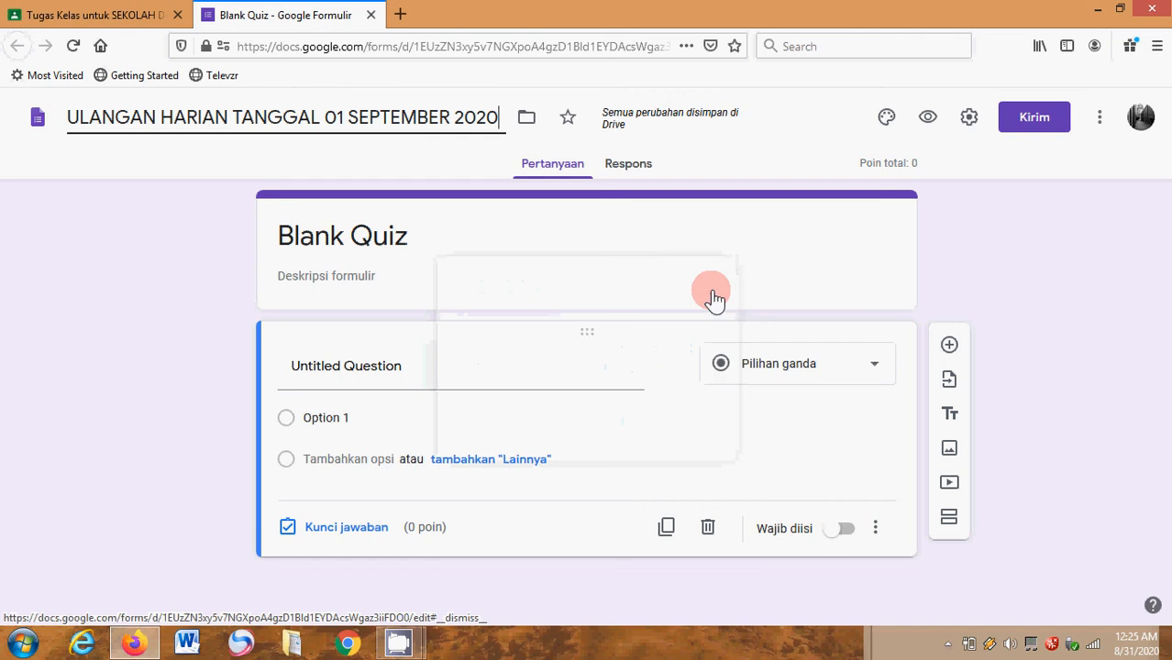
# - Replace the quiz form's heading "Blank Quiz" with "SOAL ULANGAN"
pyautogui.click(341, 233)
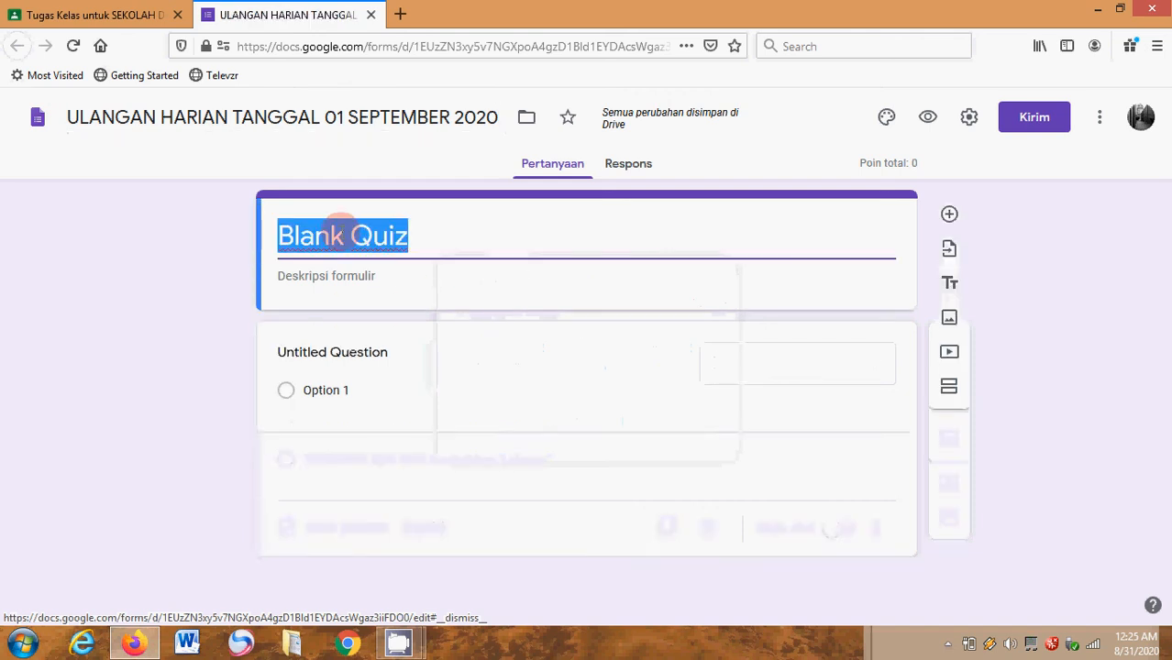
pyautogui.hotkey('ctrl', 'v')
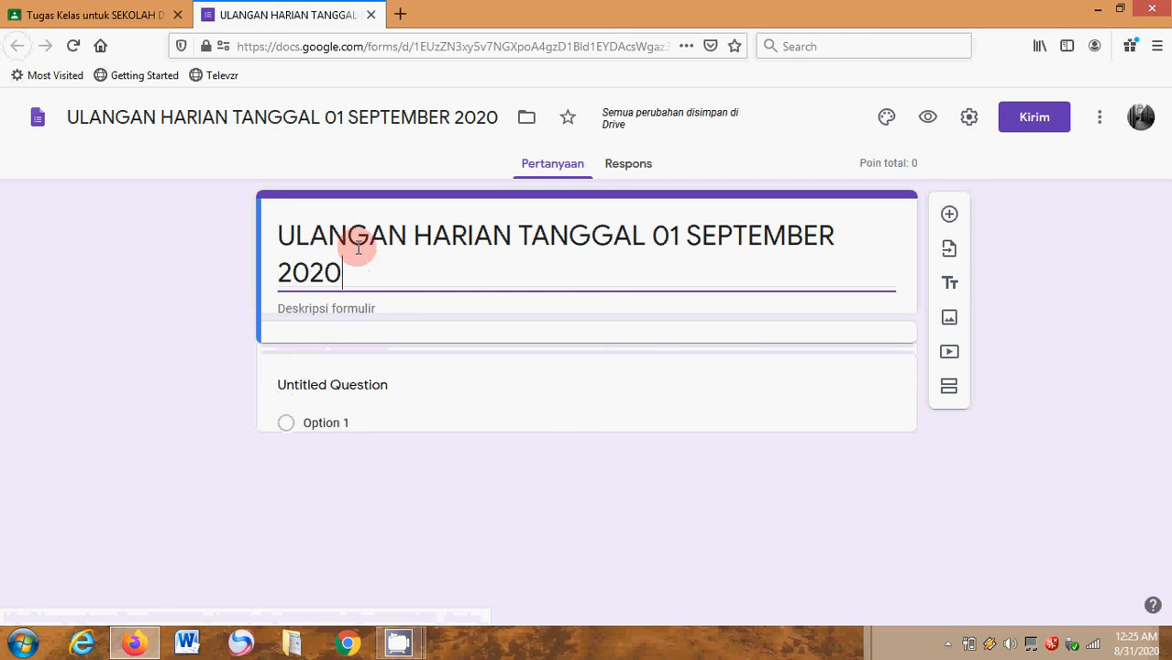
pyautogui.press('BackSpace')
pyautogui.press('BackSpace')
pyautogui.press('BackSpace')
pyautogui.press('BackSpace')
pyautogui.press('BackSpace')
pyautogui.press('BackSpace')
pyautogui.press('BackSpace')
pyautogui.press('BackSpace')
pyautogui.press('BackSpace')
pyautogui.press('BackSpace')
pyautogui.press('BackSpace')
pyautogui.press('BackSpace')
pyautogui.press('BackSpace')
pyautogui.press('BackSpace')
pyautogui.press('BackSpace')
pyautogui.press('BackSpace')
pyautogui.press('BackSpace')
pyautogui.press('BackSpace')
pyautogui.press('BackSpace')
pyautogui.press('BackSpace')
pyautogui.press('BackSpace')
pyautogui.press('BackSpace')
pyautogui.press('BackSpace')
pyautogui.press('BackSpace')
pyautogui.press('BackSpace')
pyautogui.press('BackSpace')
pyautogui.press('BackSpace')
pyautogui.press('BackSpace')
pyautogui.press('BackSpace')
pyautogui.press('BackSpace')
pyautogui.press('BackSpace')
pyautogui.press('BackSpace')
pyautogui.write('SOAL')
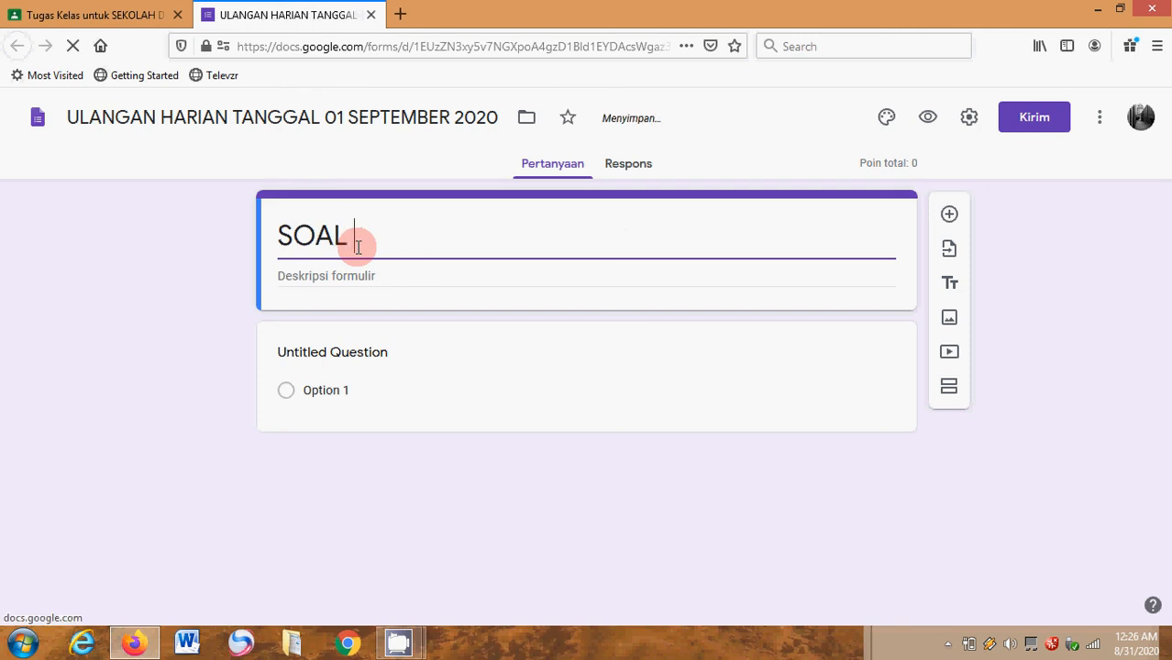
pyautogui.write(' ULANGAN')
# - Enter the form description "JAWAB SOAL-SOAL DIBAWAH INI DENGAN BENAR!!" under the heading
pyautogui.click(303, 279)
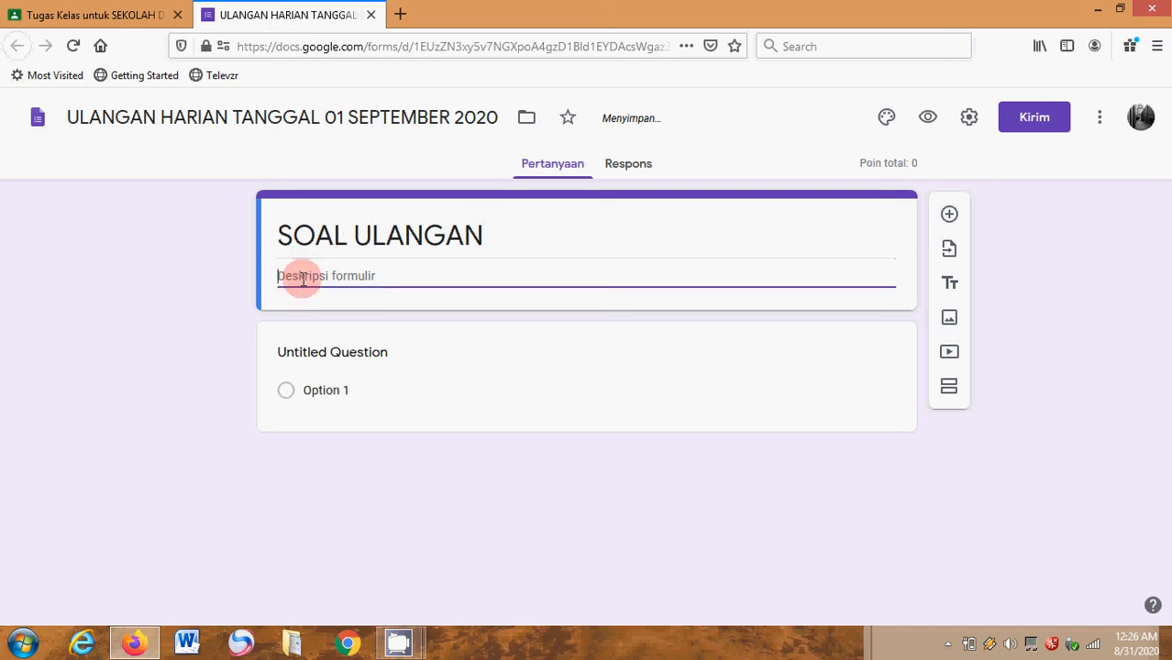
pyautogui.write('JAWA')
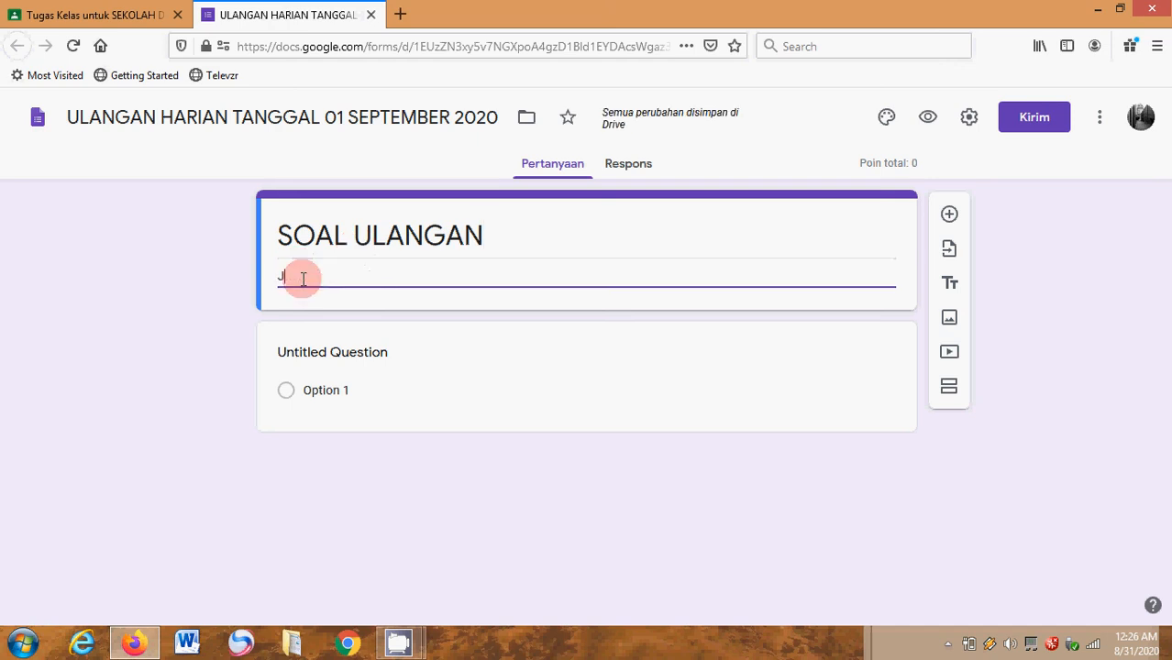
pyautogui.write('B')
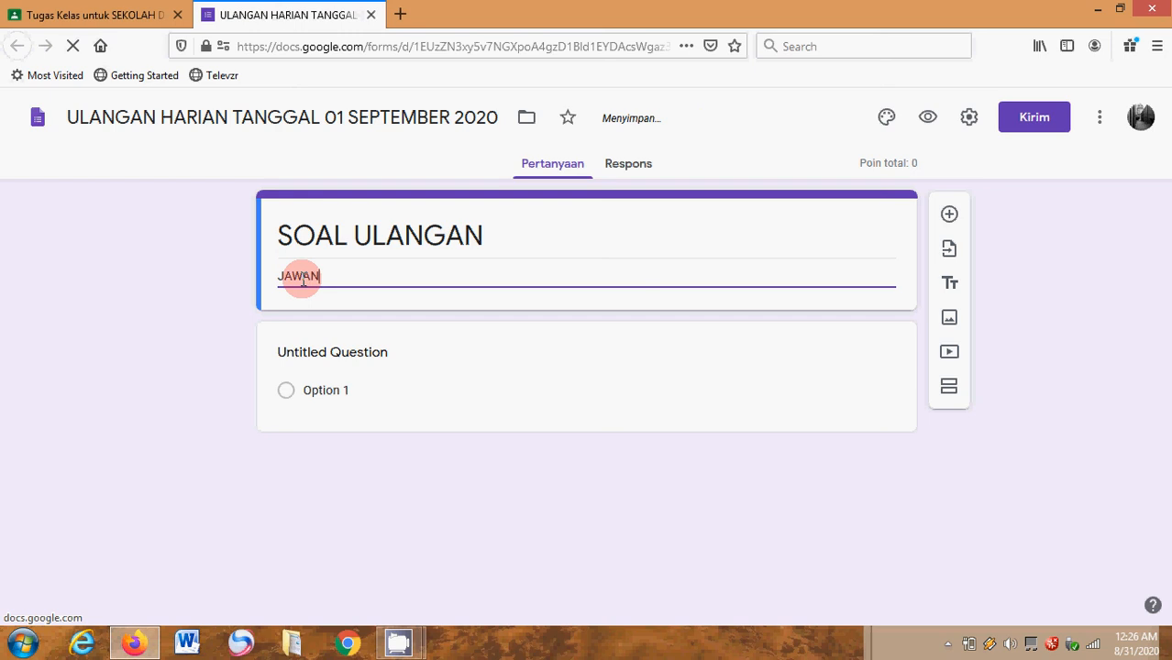
pyautogui.write(' SOAL')
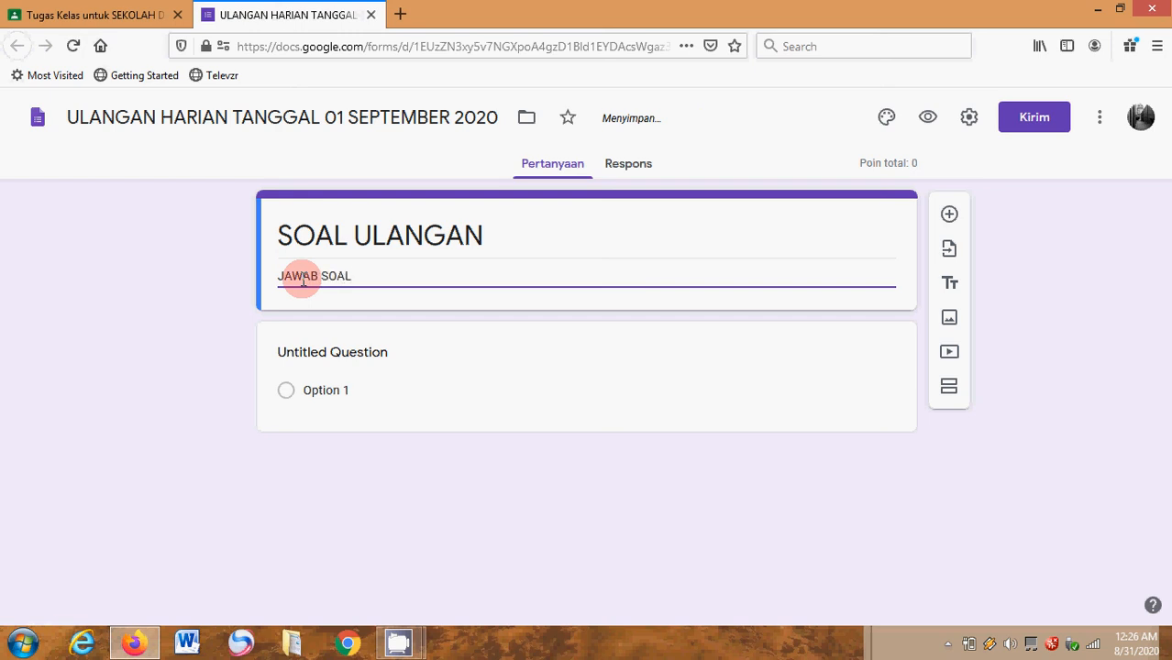
pyautogui.write('-SOAL DIBAWAH INI')
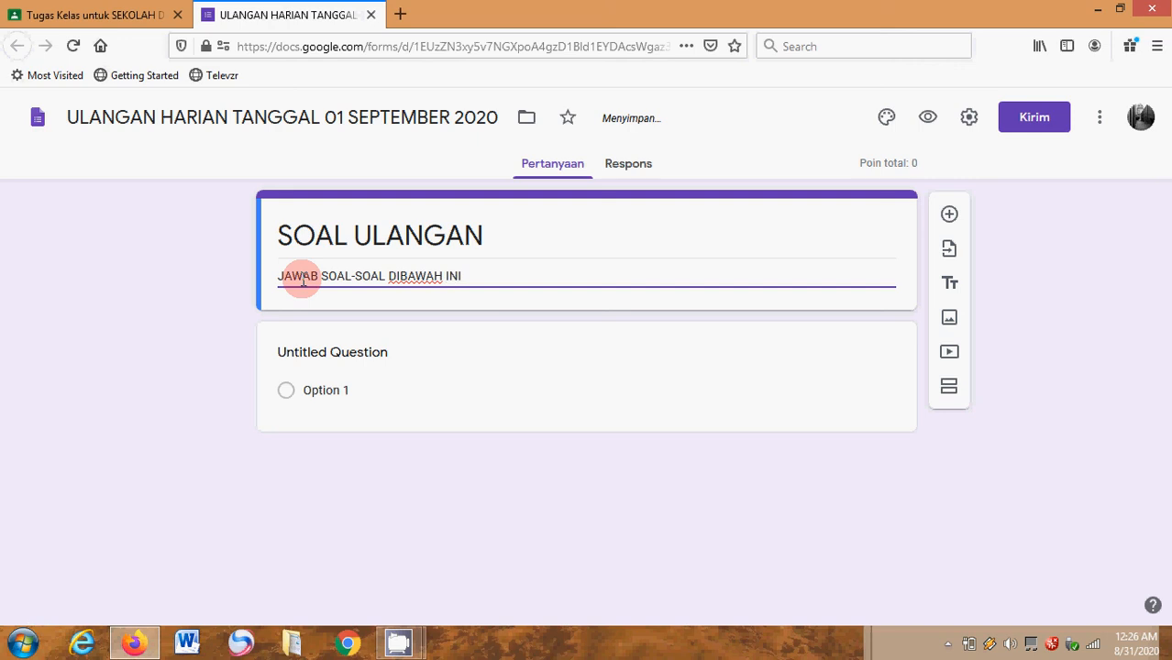
pyautogui.write(' DENGAN BENAR')
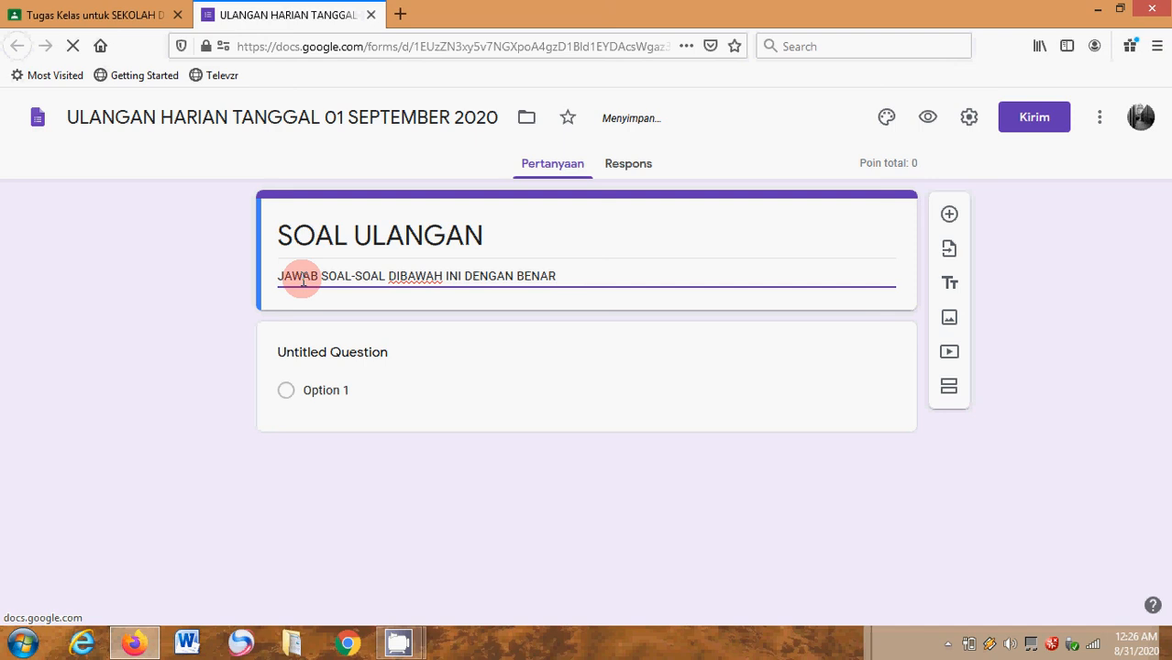
pyautogui.write('!!')
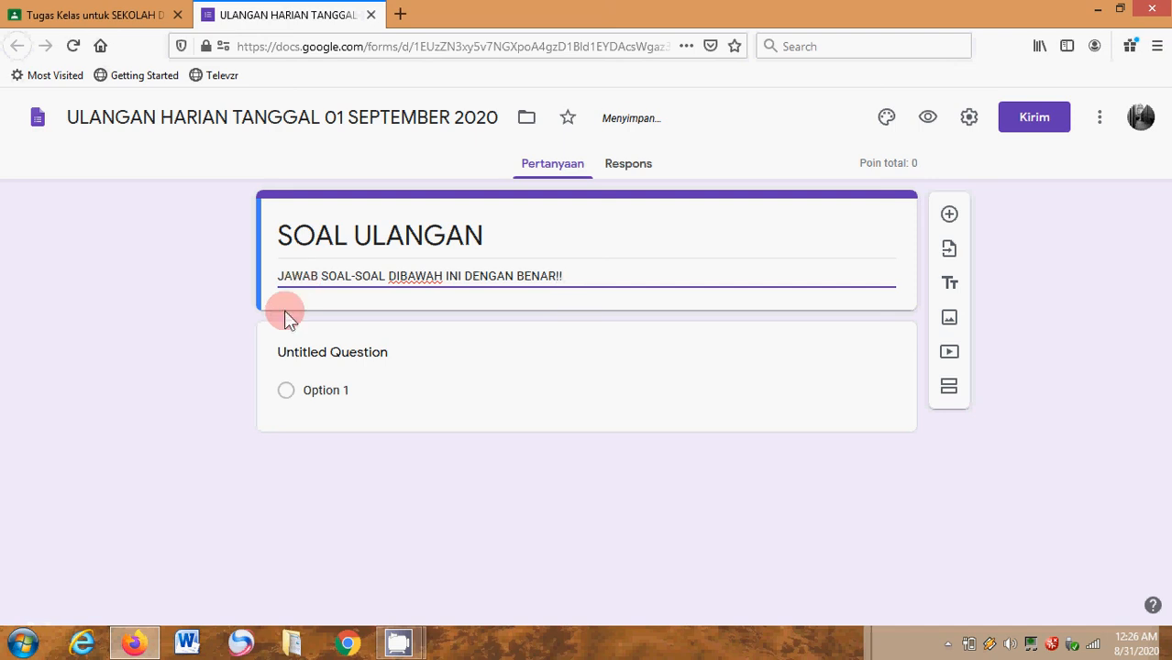
# - Turn the untitled first question into a required short-answer question (Jawaban singkat) titled "NAMA LENGKAP"
pyautogui.click(313, 356)
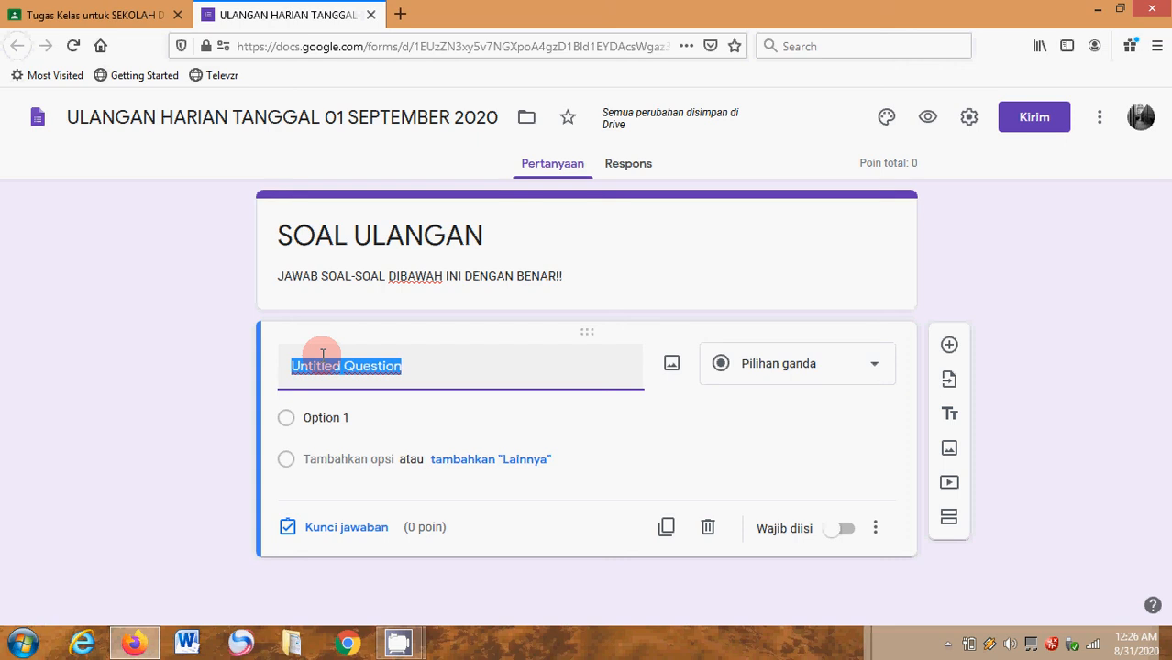
pyautogui.write('NA')
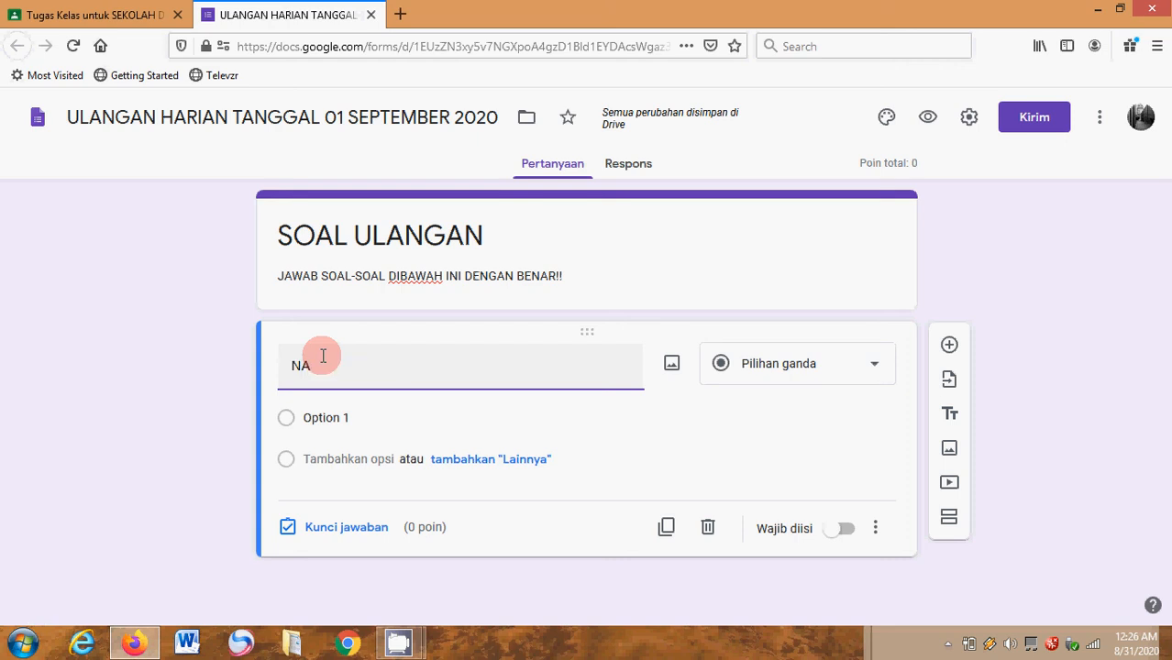
pyautogui.write('MA')
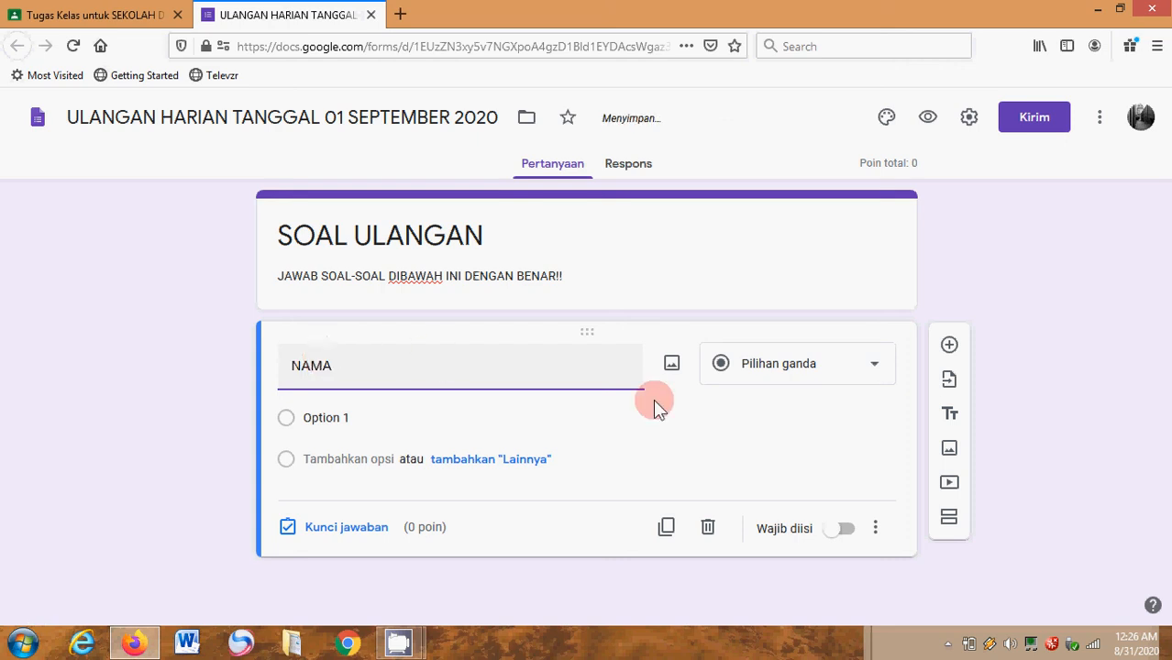
pyautogui.write(' LE')
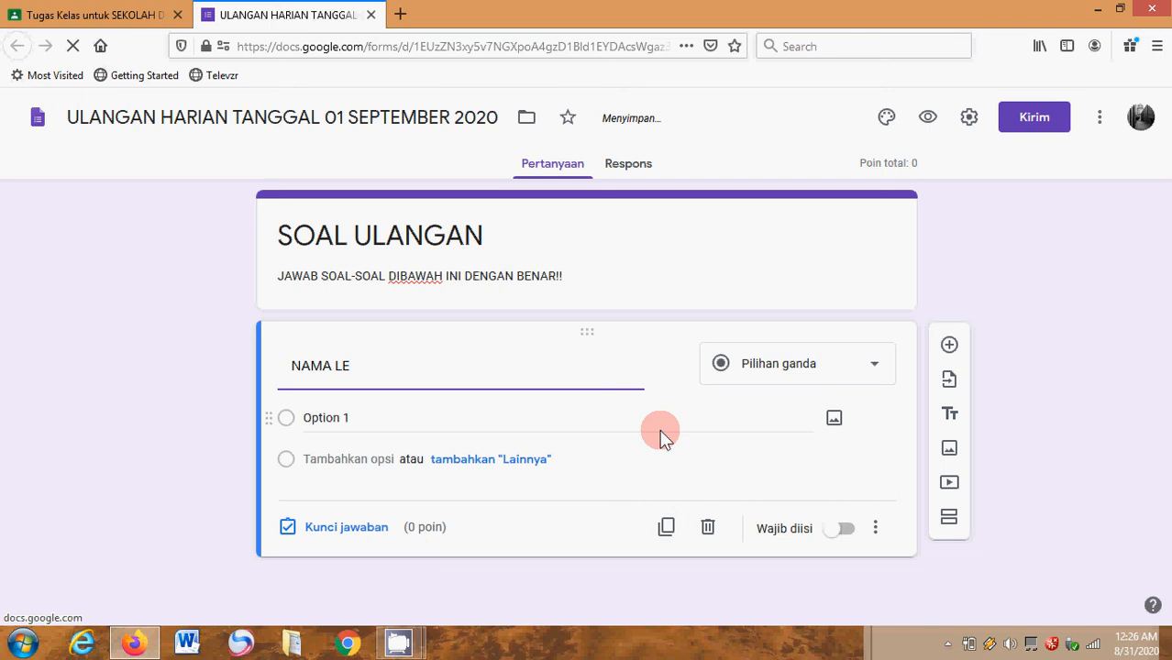
pyautogui.write('NGKAP')
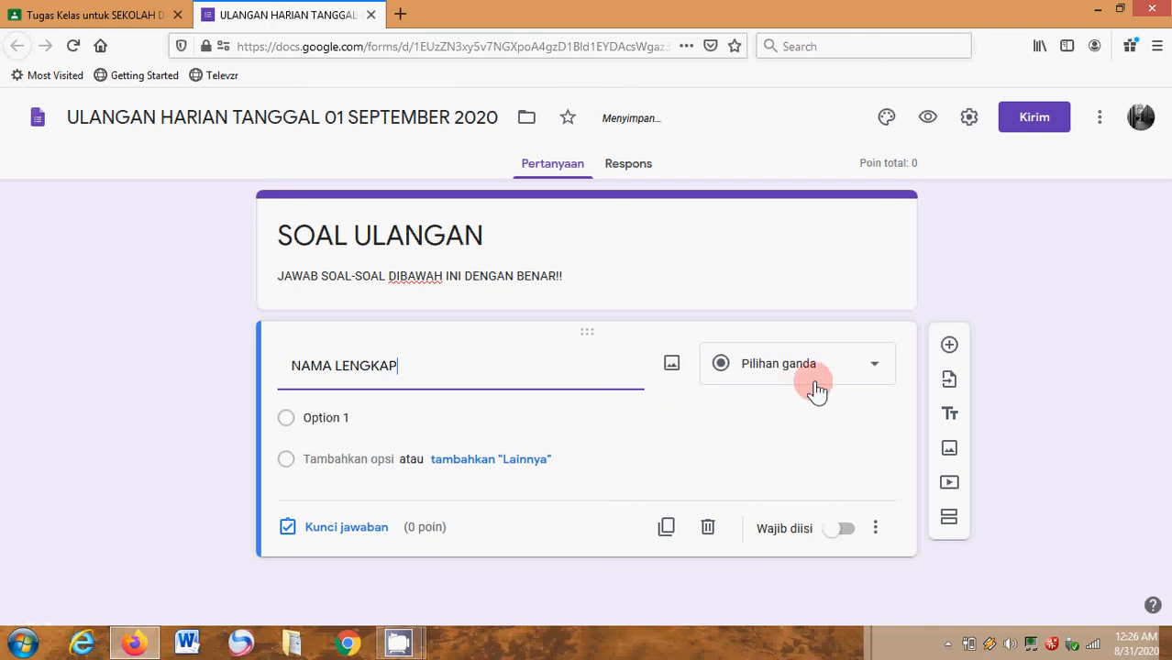
pyautogui.click(843, 372)
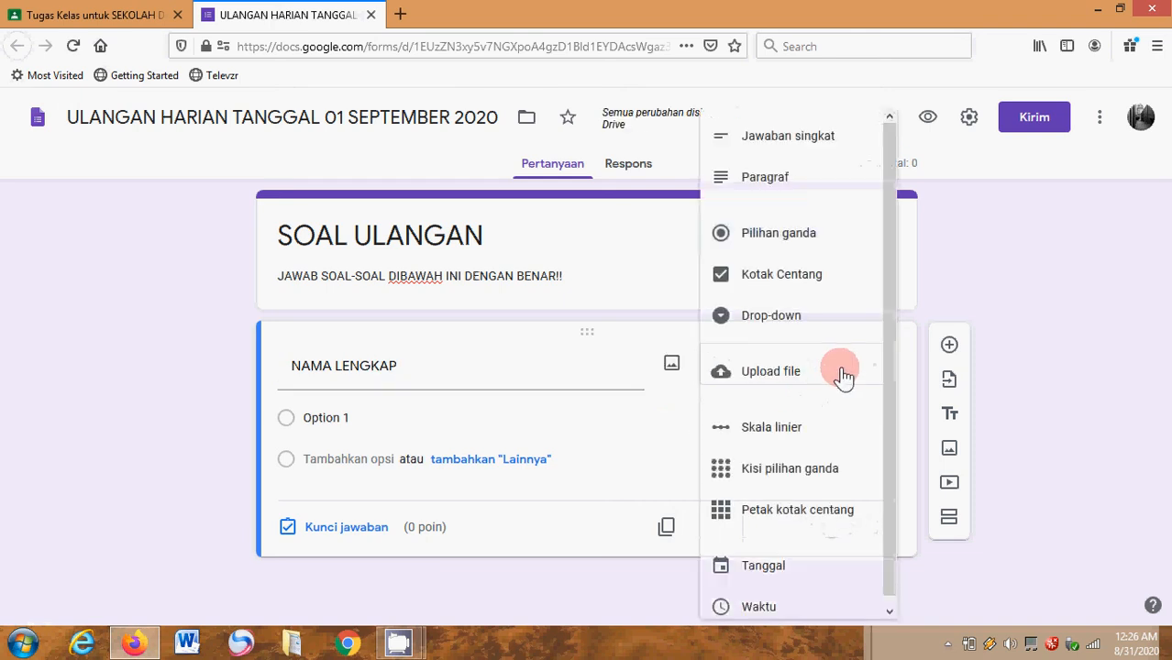
pyautogui.click(815, 154)
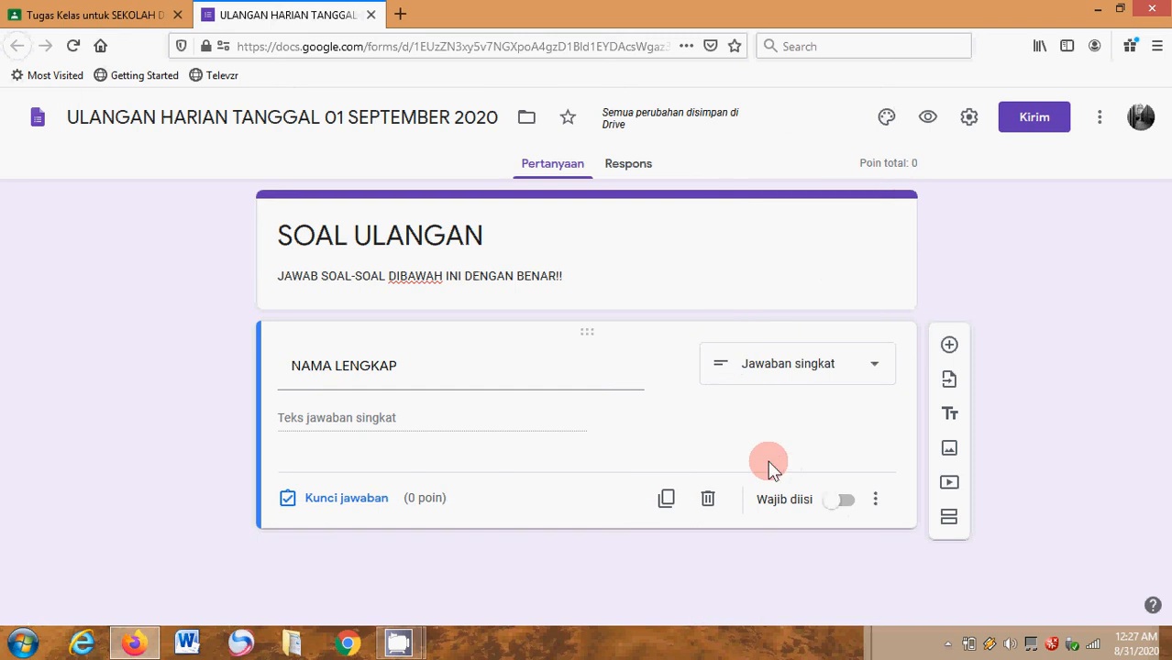
pyautogui.click(843, 509)
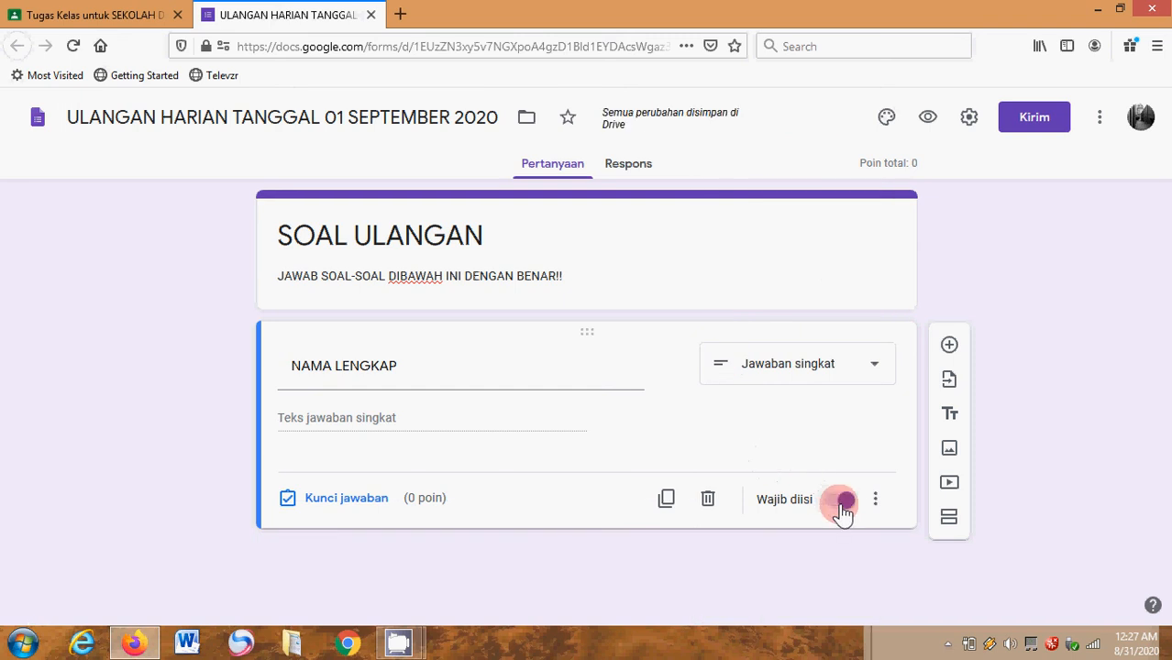
# - Add a second required short-answer question (Jawaban singkat) titled "KELAS"
pyautogui.click(950, 347)
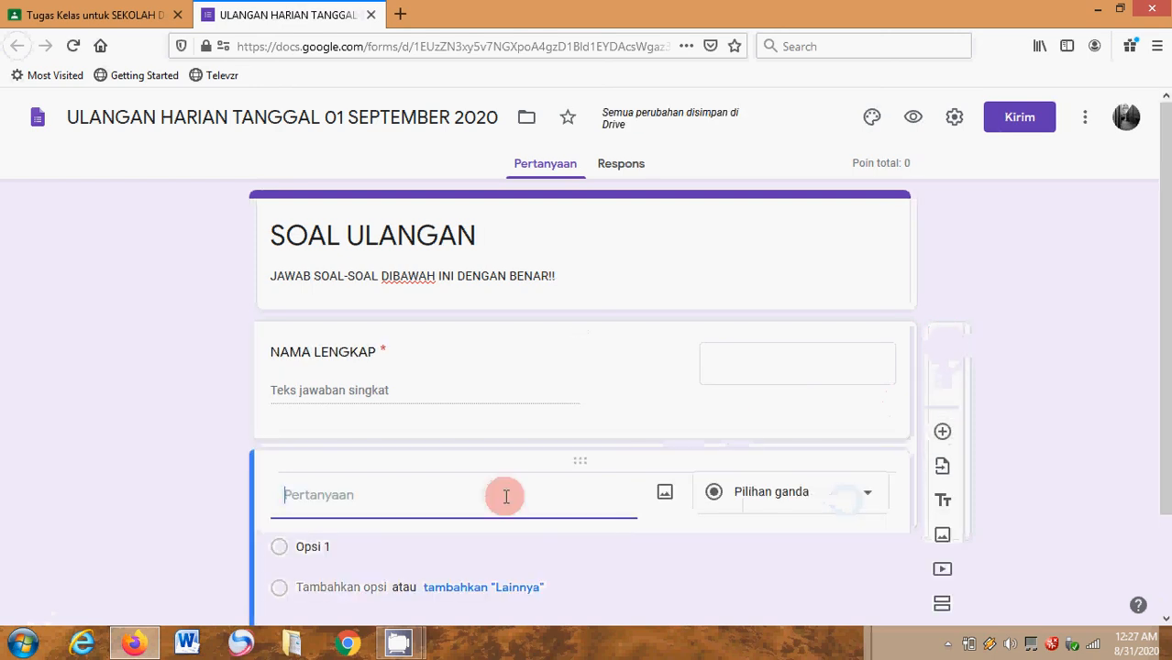
pyautogui.write('KELAS')
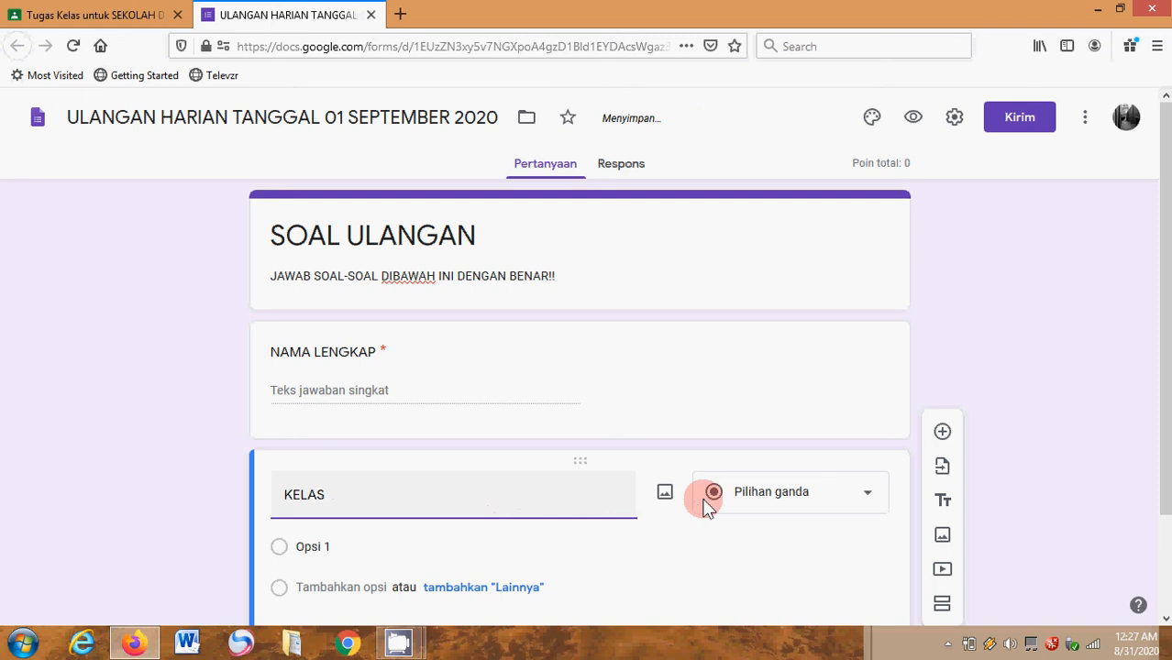
pyautogui.click(778, 496)
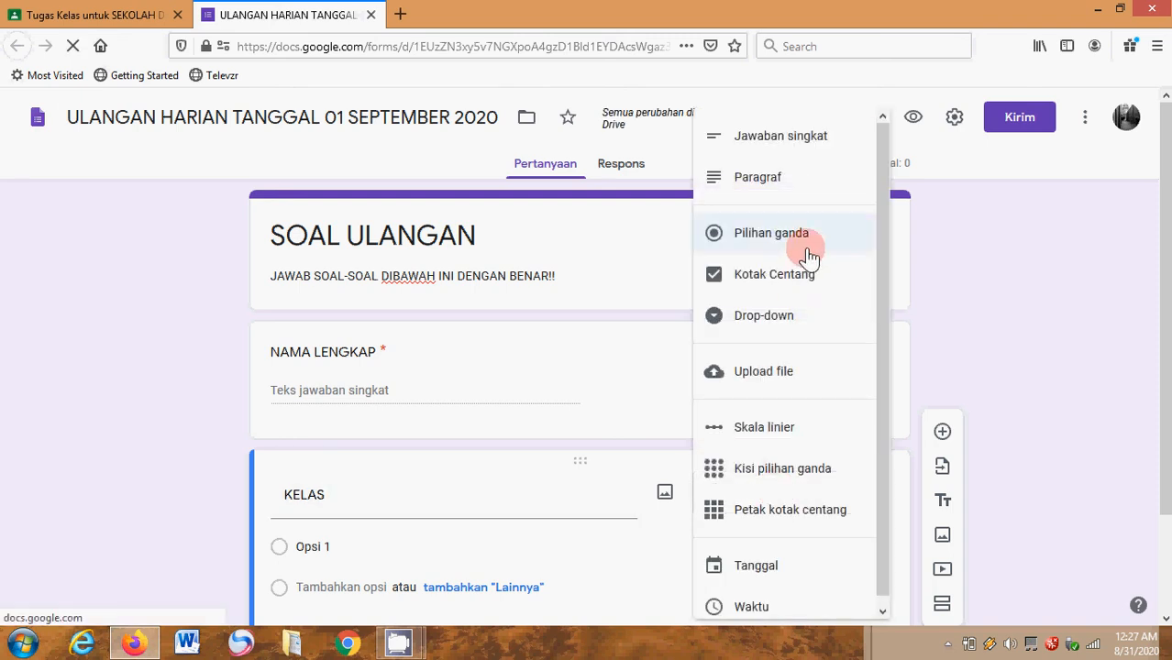
pyautogui.click(761, 138)
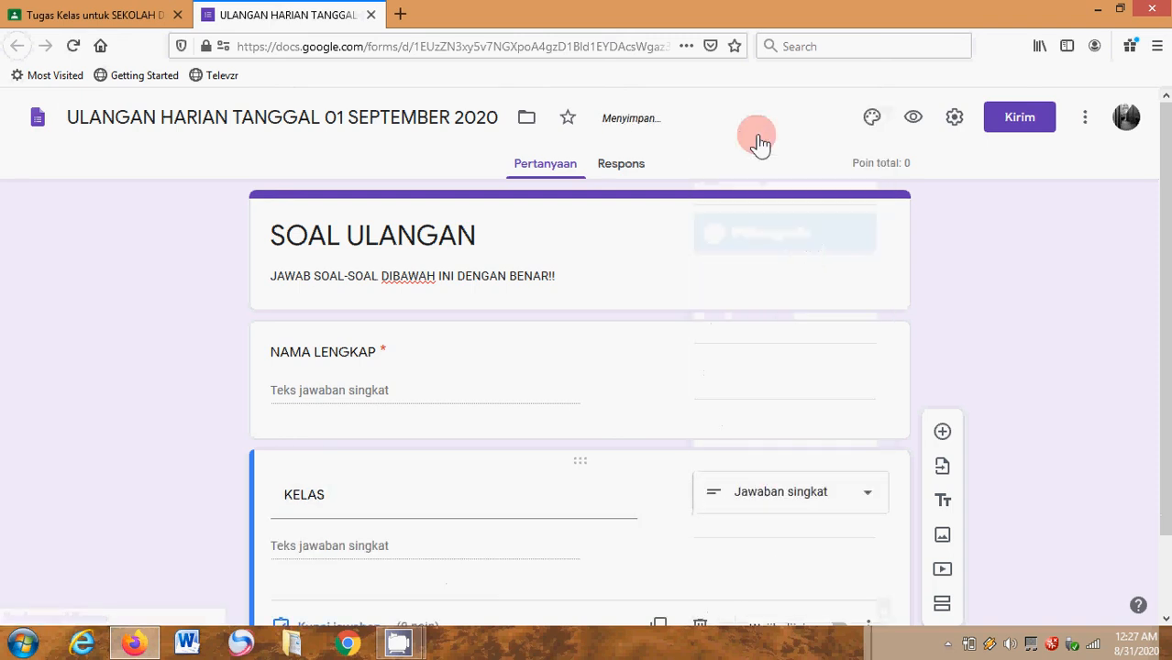
pyautogui.click(1167, 619)
pyautogui.click(840, 546)
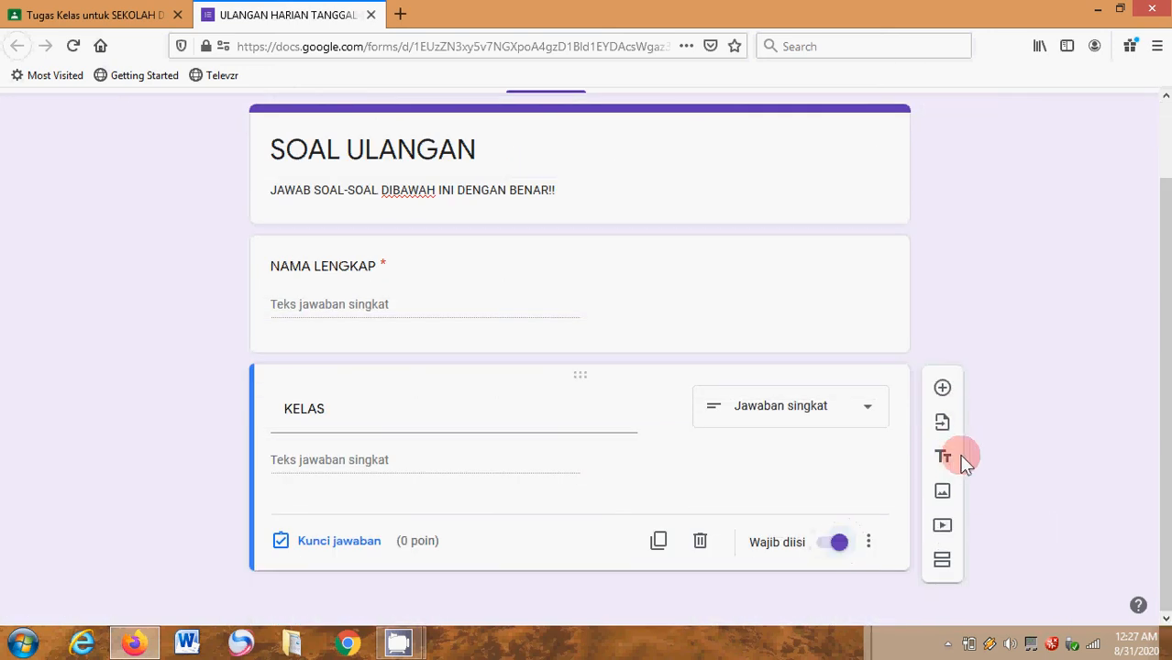
# - Add a third question titled "TANGGAL" with the date answer type and make it required
pyautogui.click(942, 391)
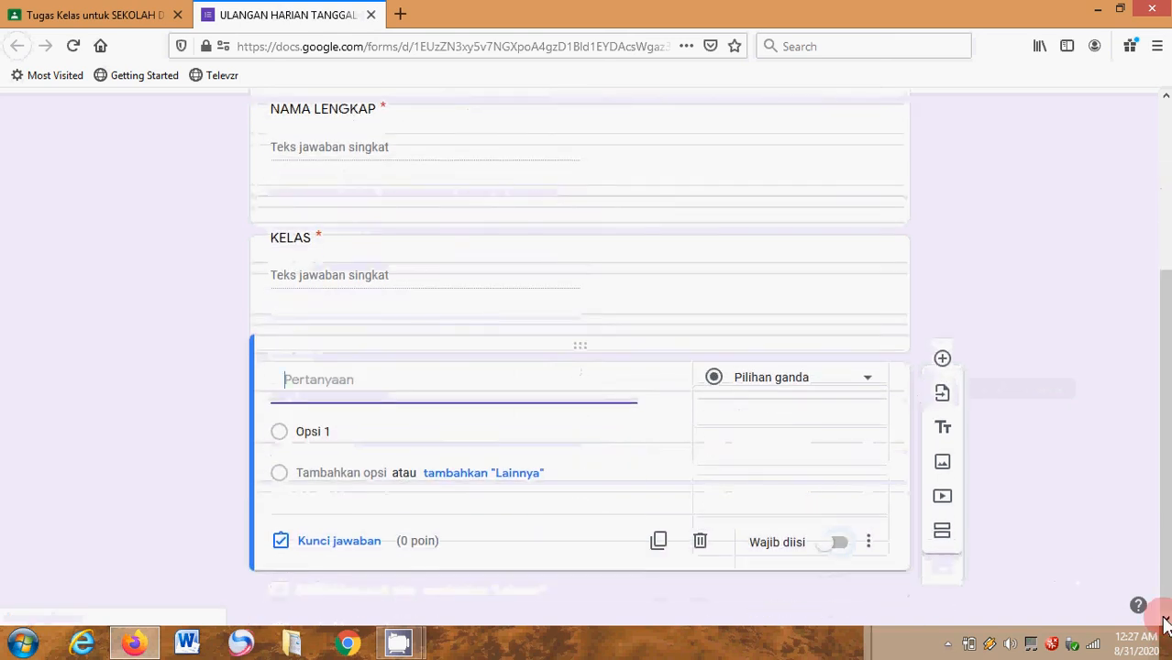
pyautogui.write('TA')
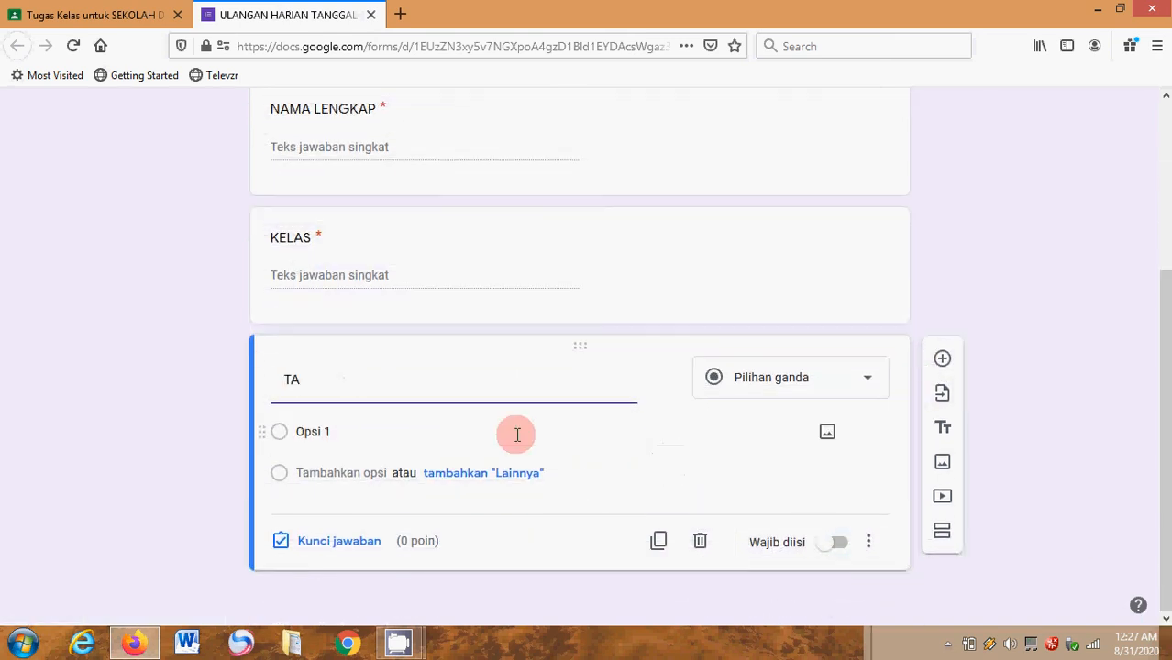
pyautogui.write('NGGAL')
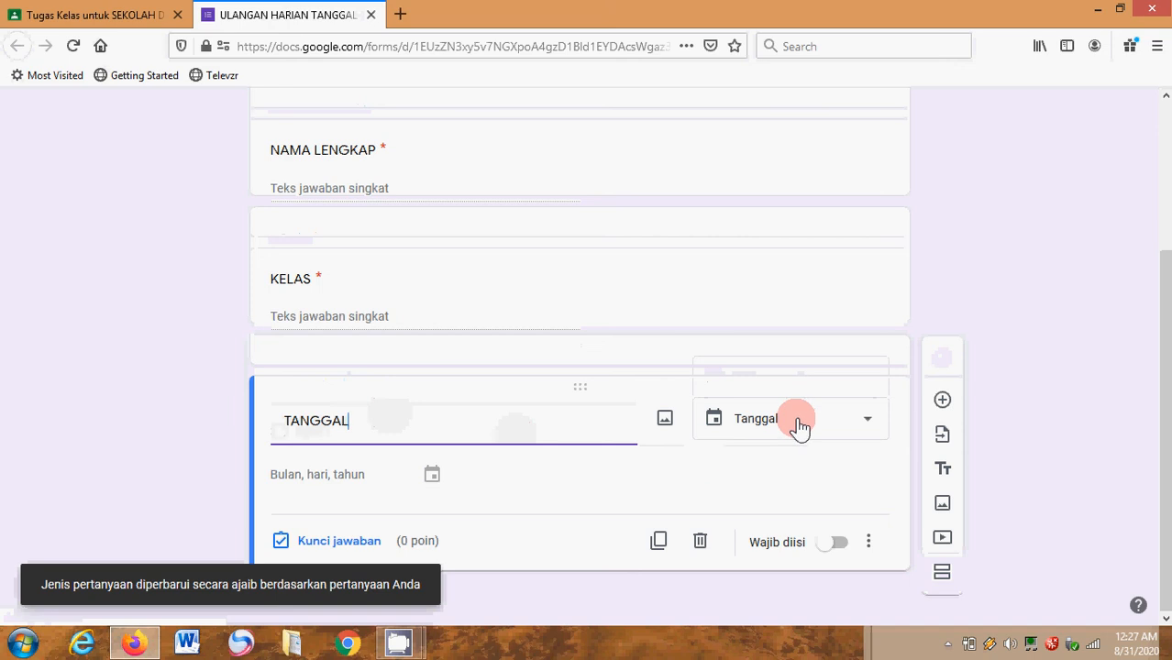
pyautogui.click(841, 549)
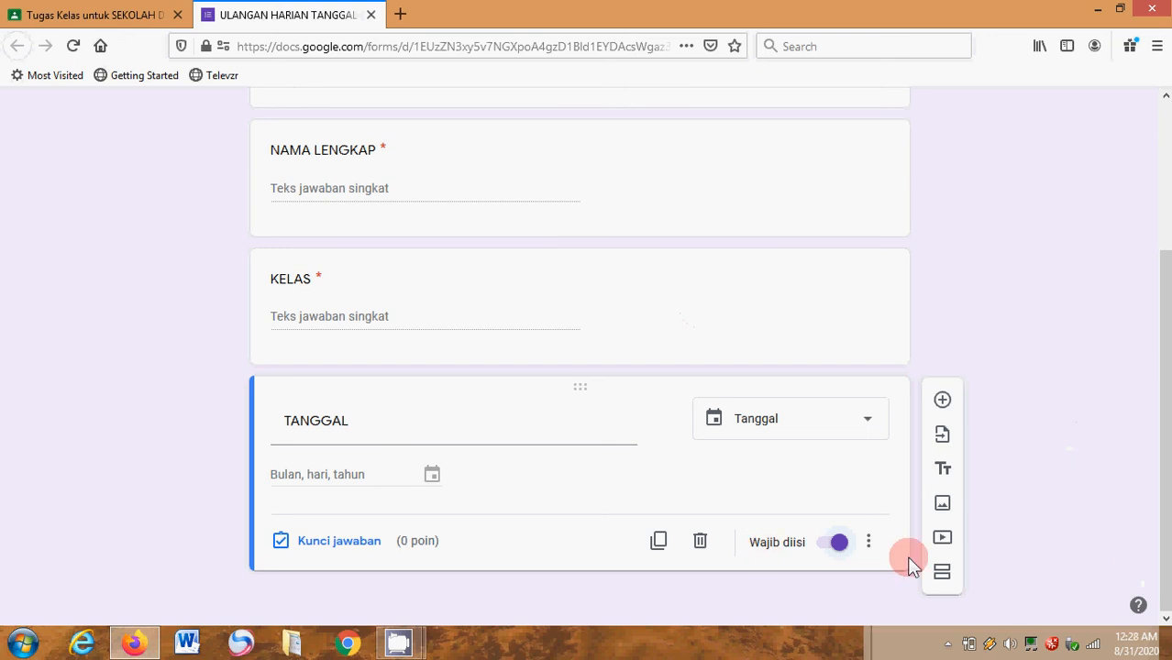
# - Add a new section after the TANGGAL question and title it "ULANGAN HARIAN TANGGAL 01 SEPTEMBER 2020"
pyautogui.click(945, 576)
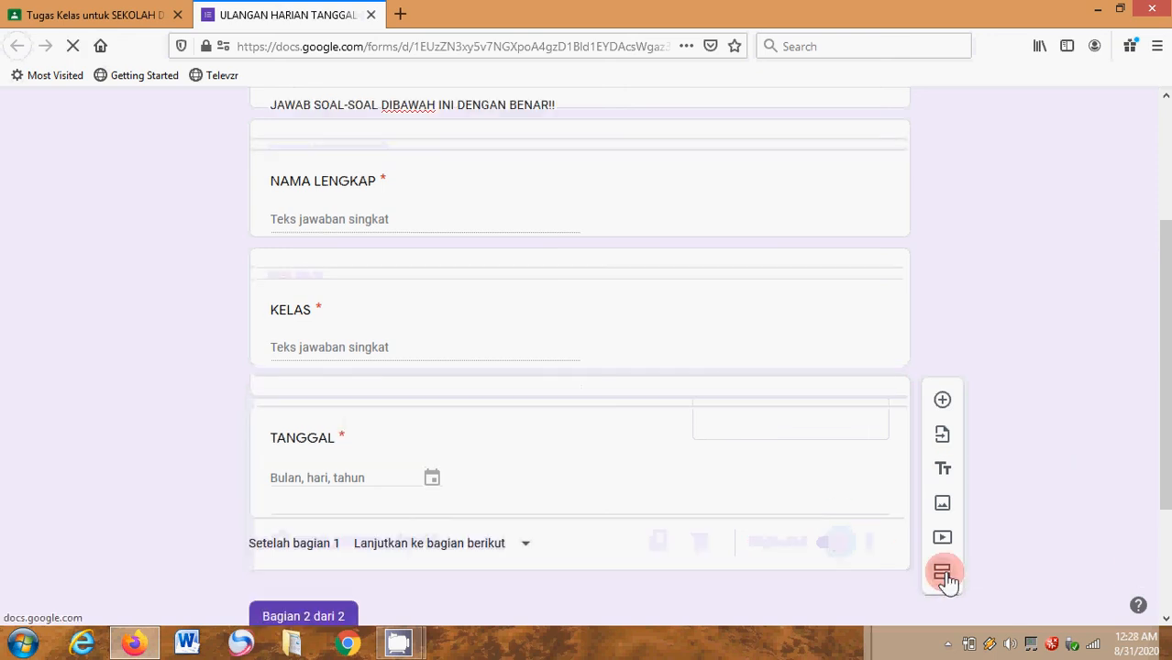
pyautogui.click(1166, 620)
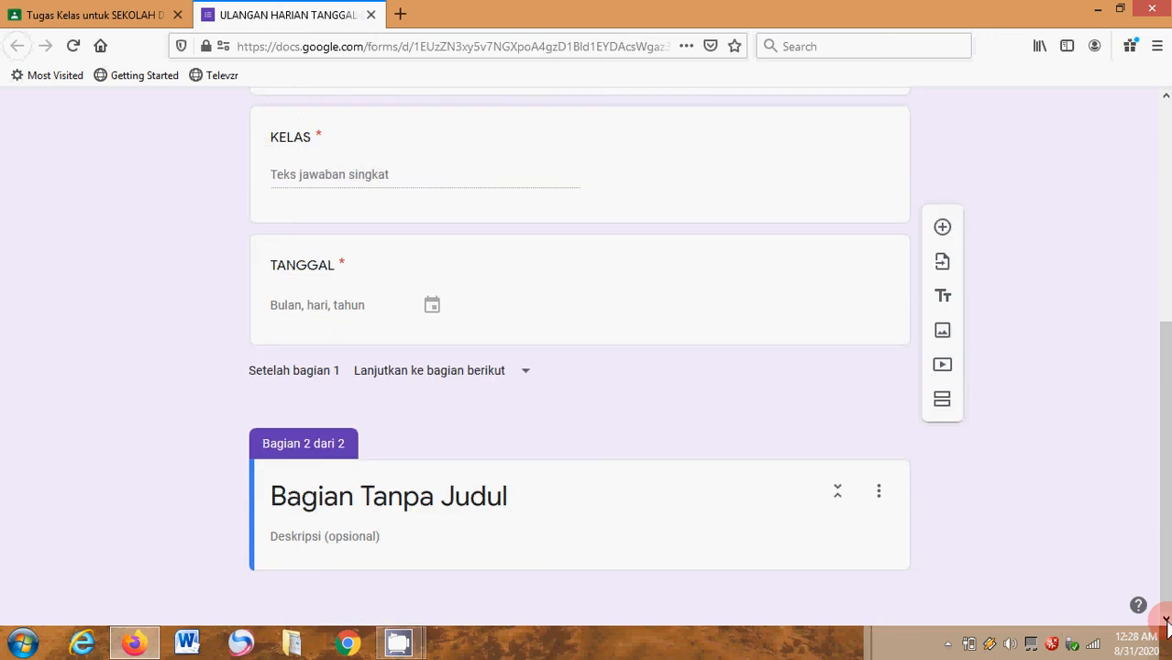
pyautogui.click(455, 504)
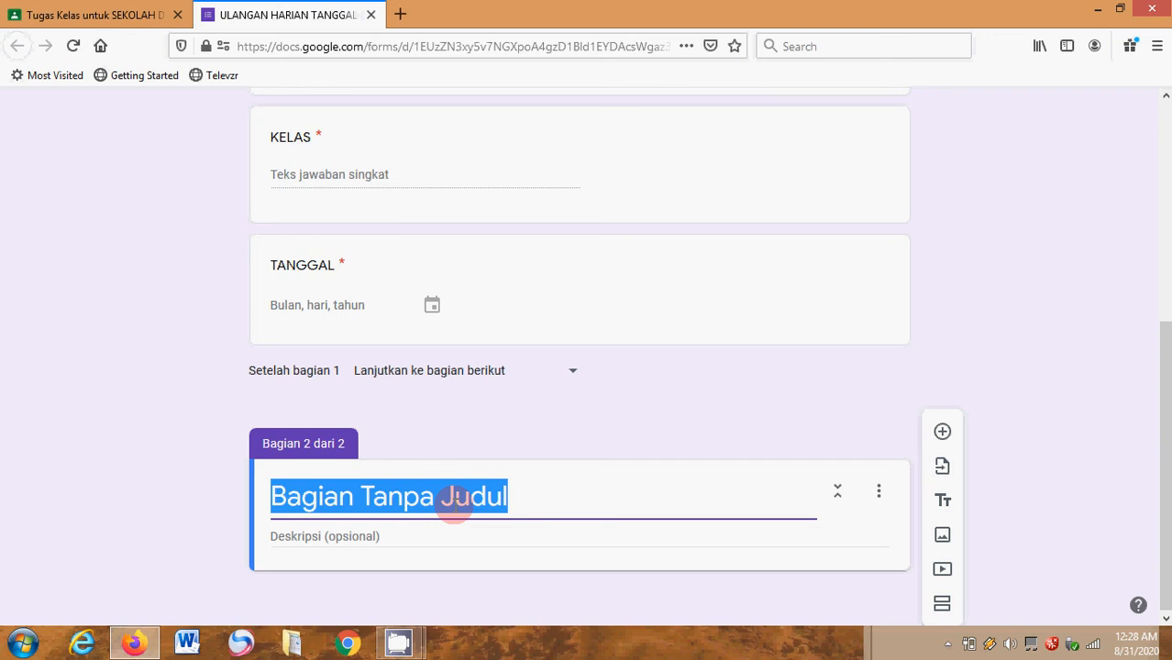
pyautogui.write('ULANGAN HARIAN TANGGAL 01 SEPTEMBER 2020')
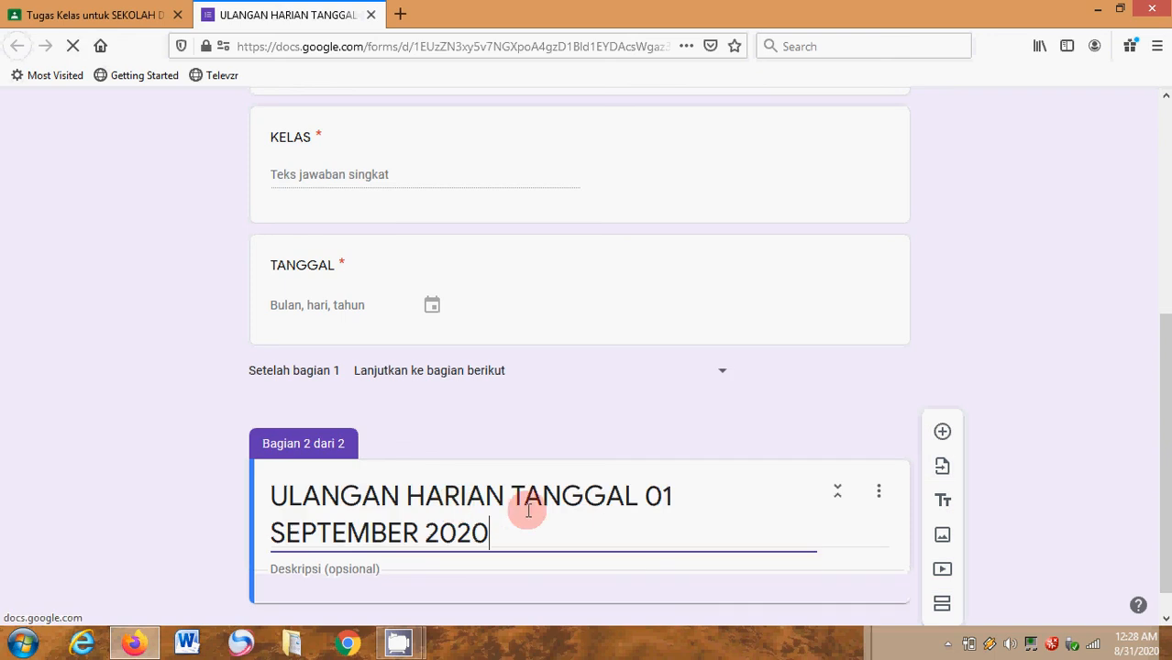
# - Give the new section the description "JAWABLAH PERTANYAAN DIBAWAH INI DENGAN TEPAT DAN BENAR !!"
pyautogui.click(1165, 621)
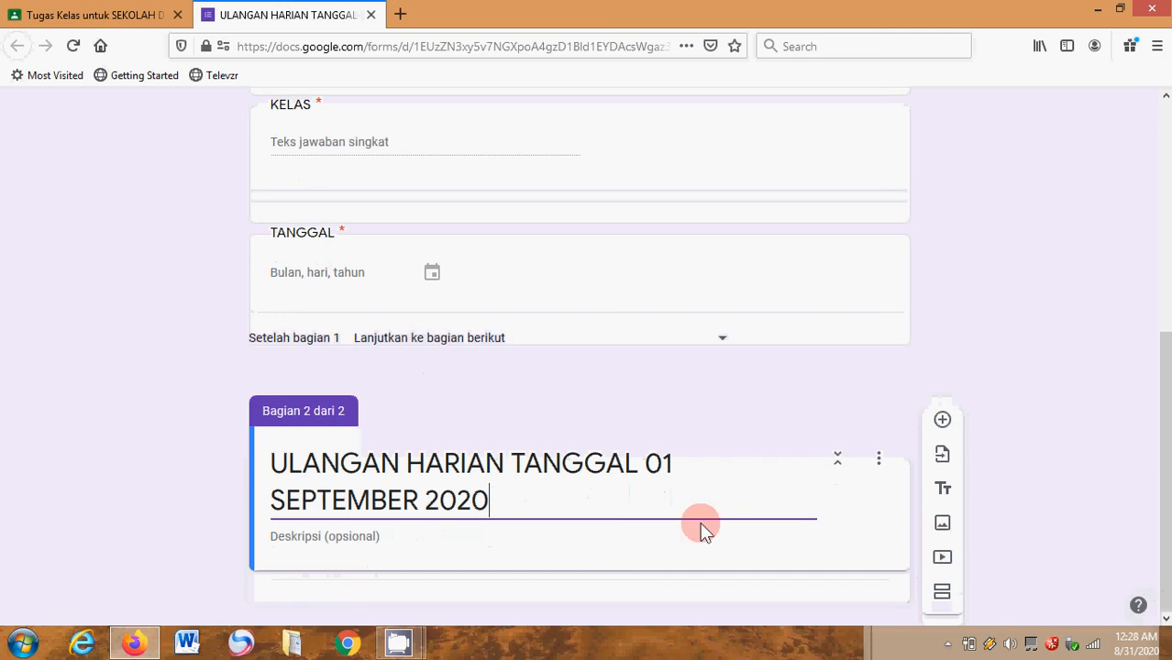
pyautogui.click(538, 537)
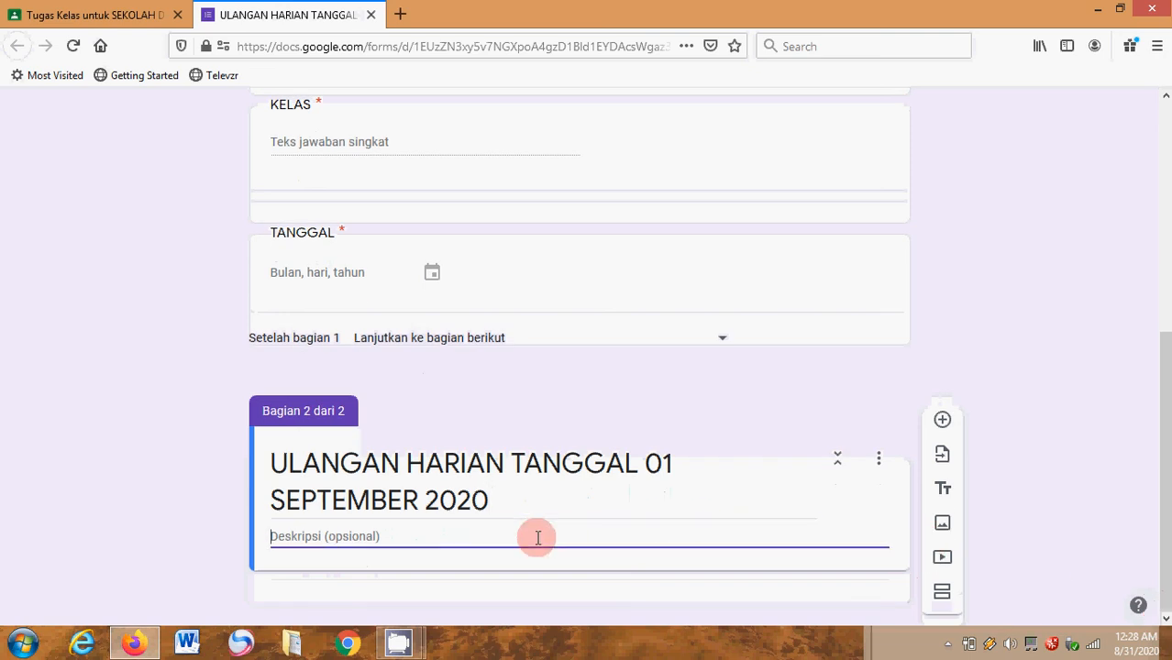
pyautogui.write('JA')
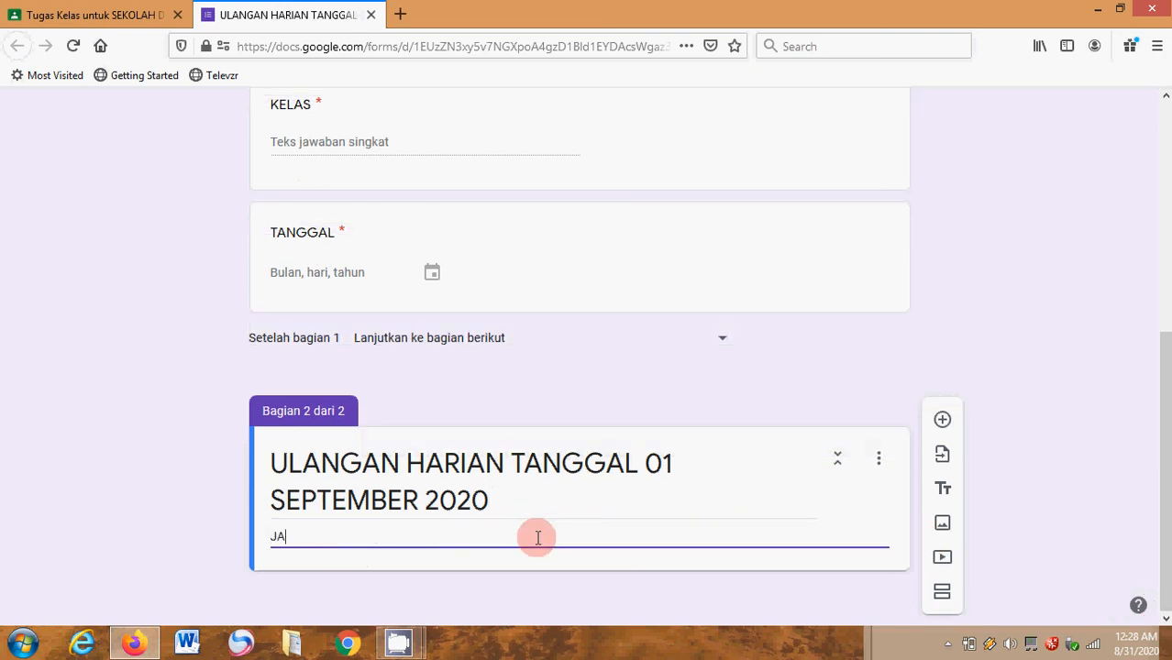
pyautogui.write('WAB')
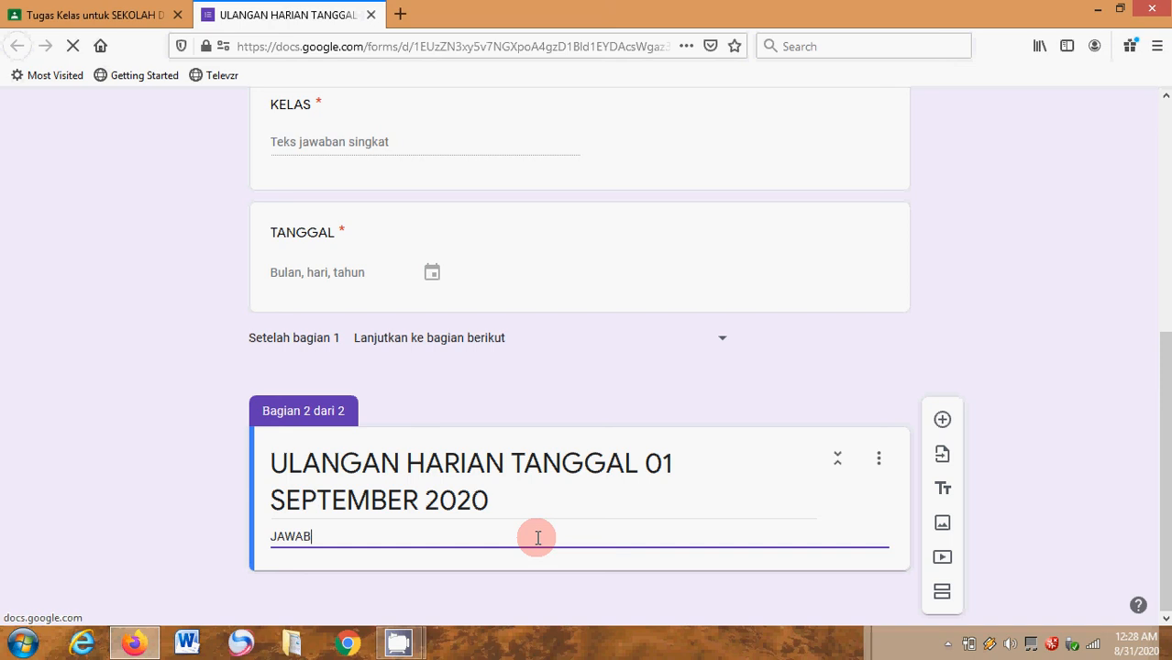
pyautogui.write('LAH ')
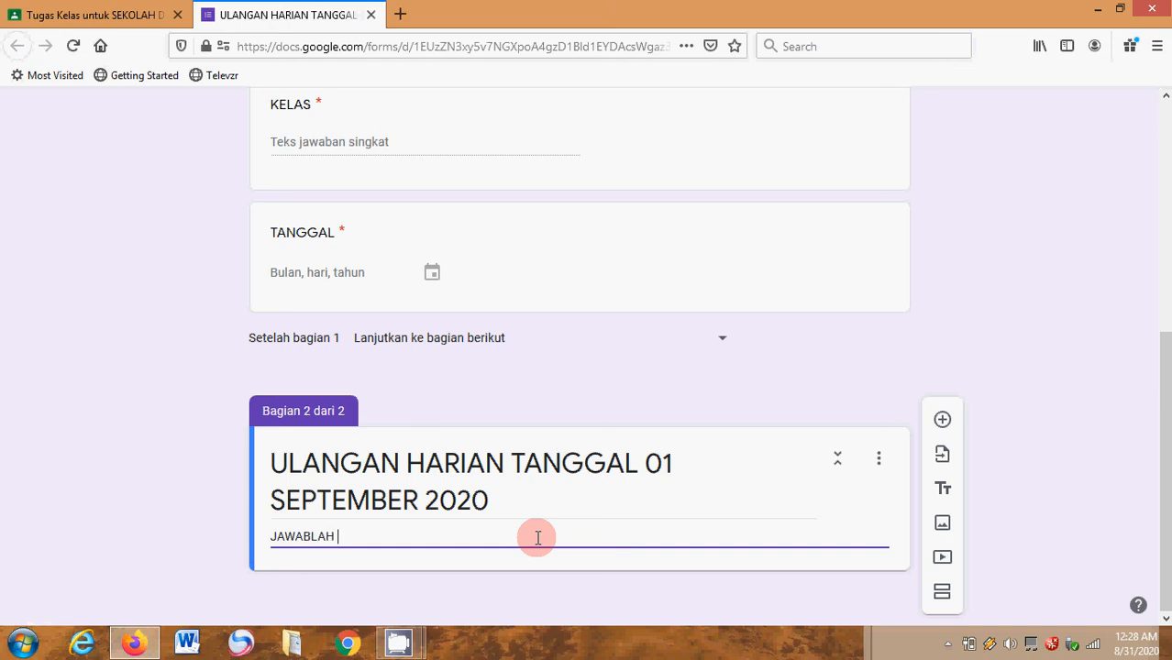
pyautogui.write('PERTANYAAN DIBAWAH INI DENGAN ')
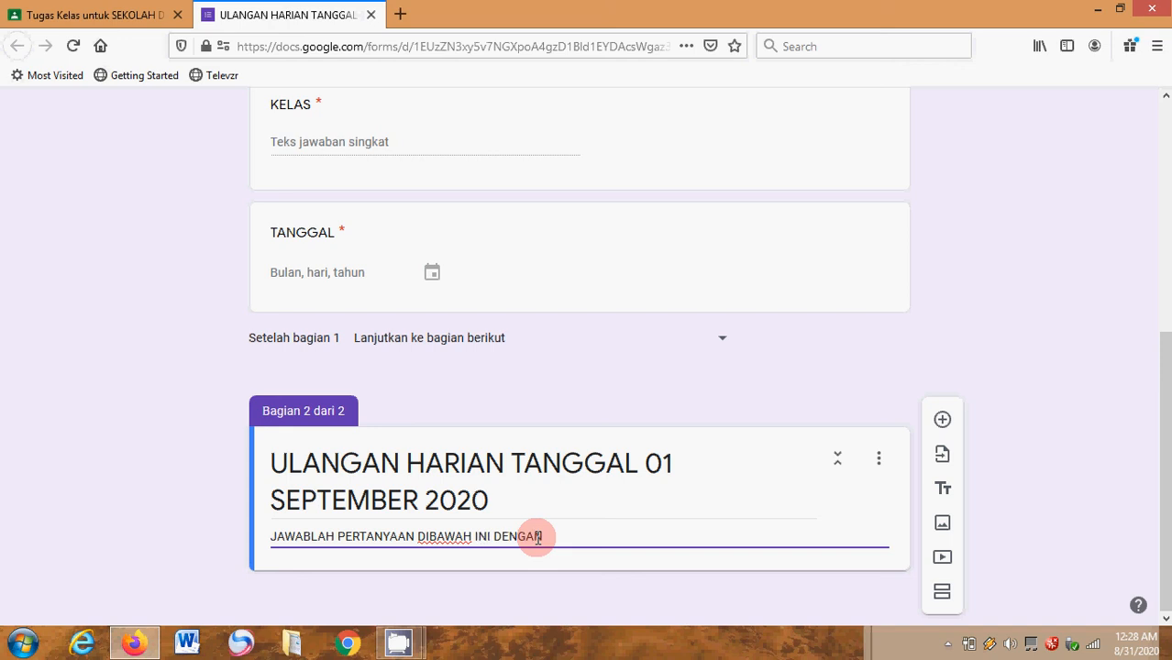
pyautogui.write('TEPAT DA')
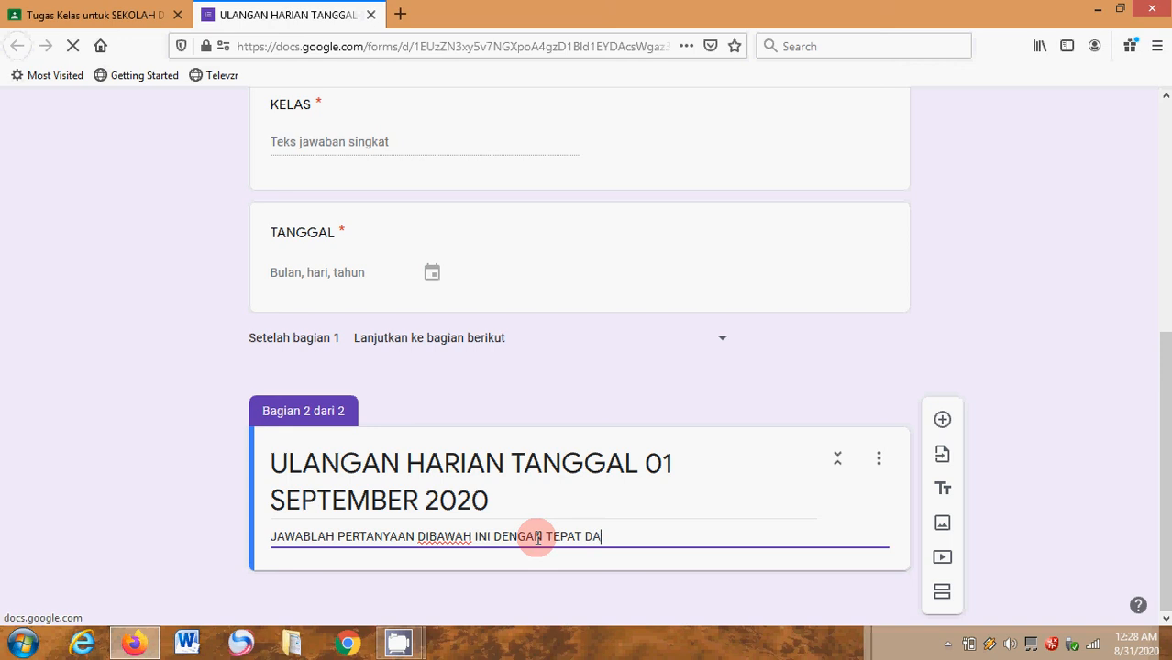
pyautogui.write('N BE')
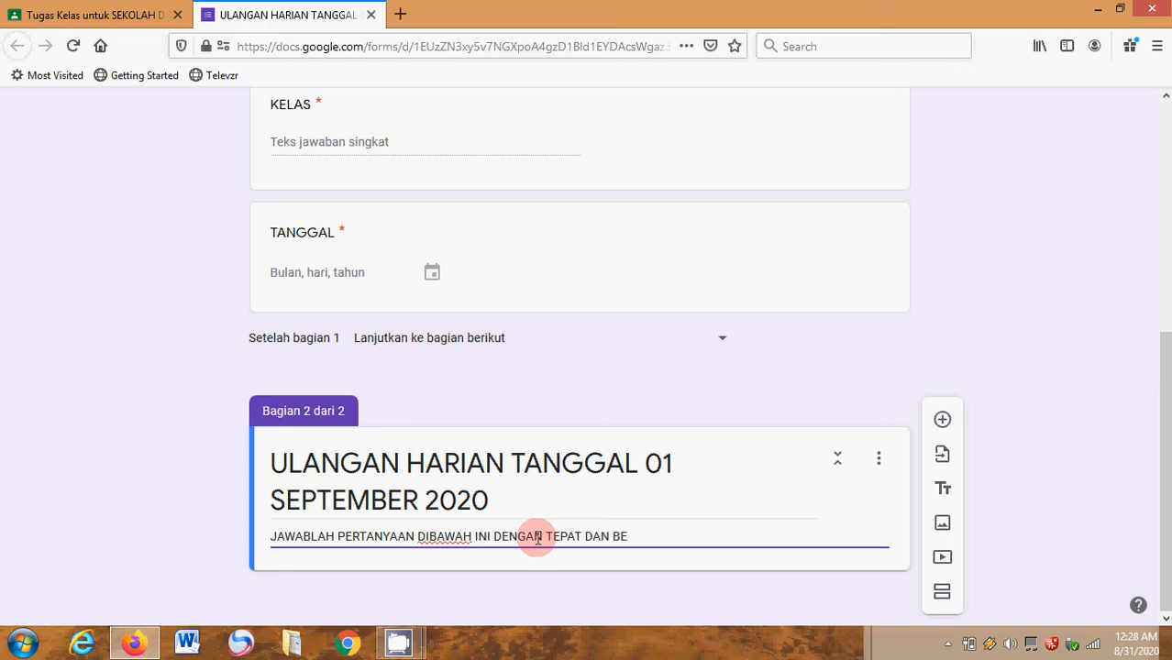
pyautogui.write('NAR !!')
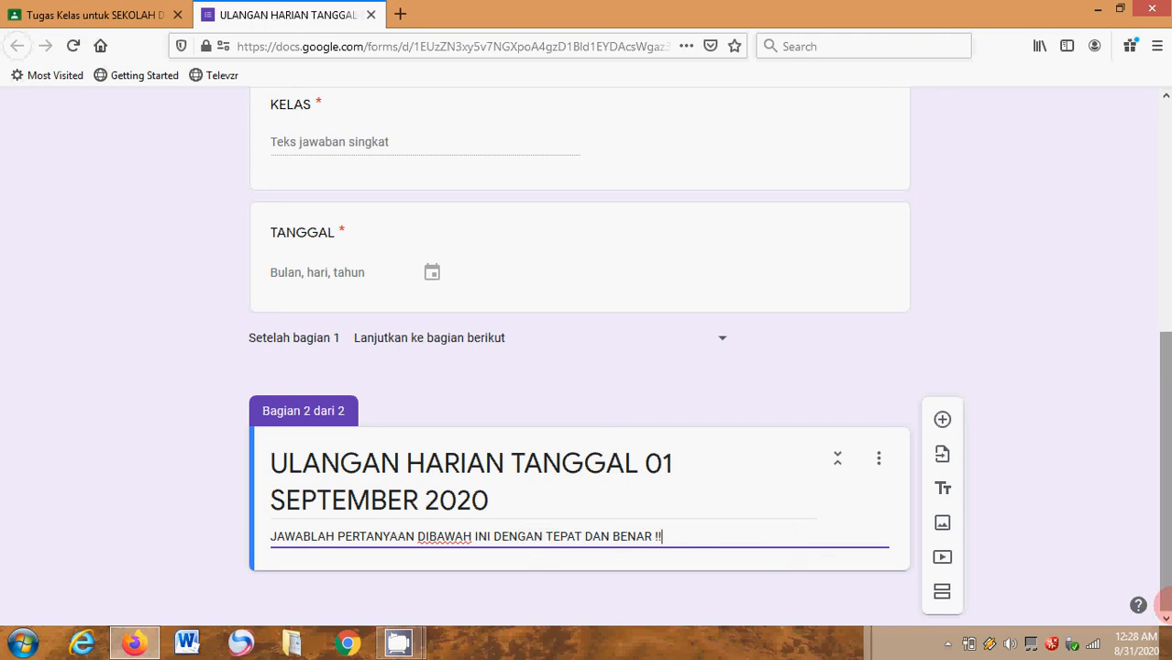
# - Add a question titled "1+10 =" to the test section and set its answer type to multiple choice (Pilihan ganda)
pyautogui.click(943, 422)
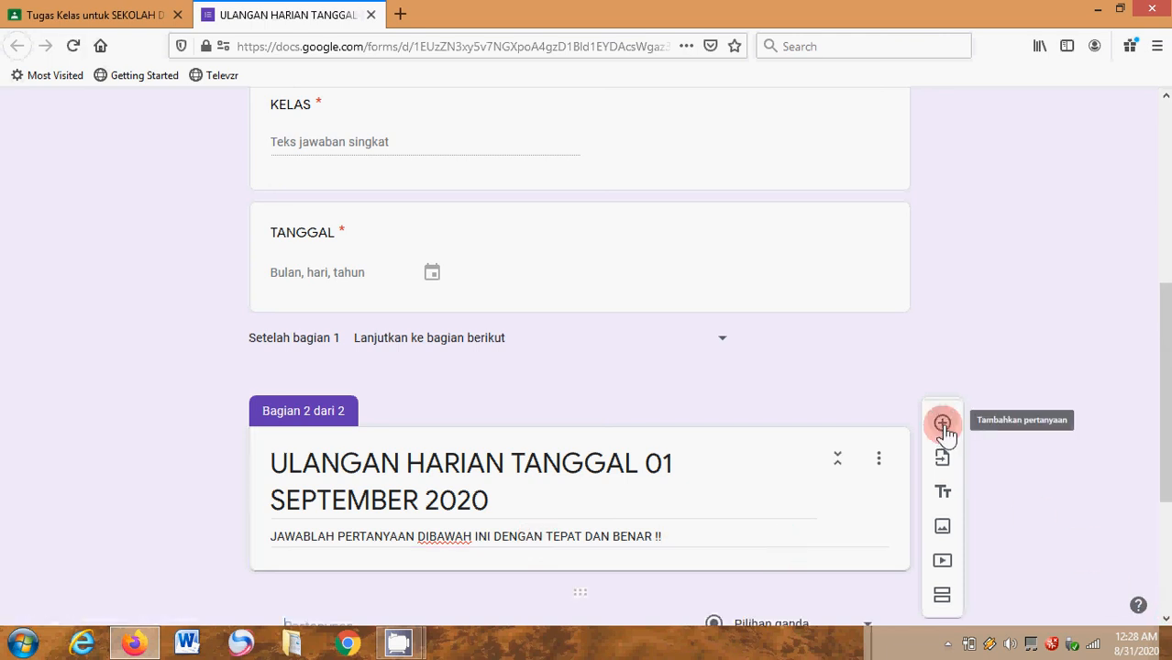
pyautogui.click(1166, 620)
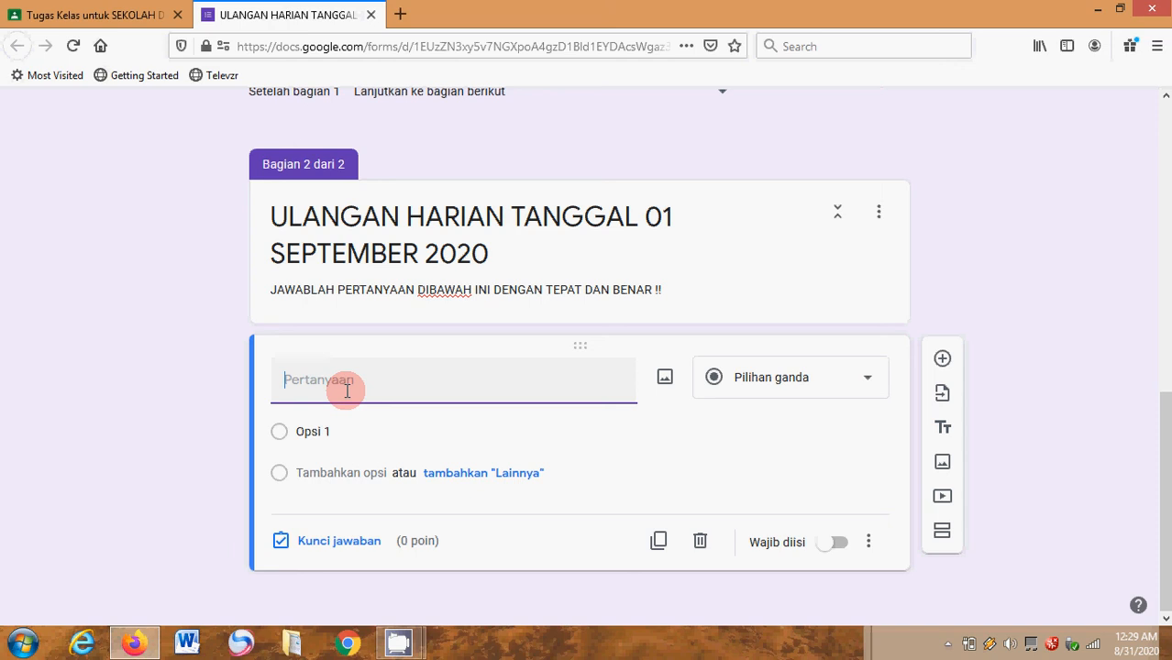
pyautogui.write('1')
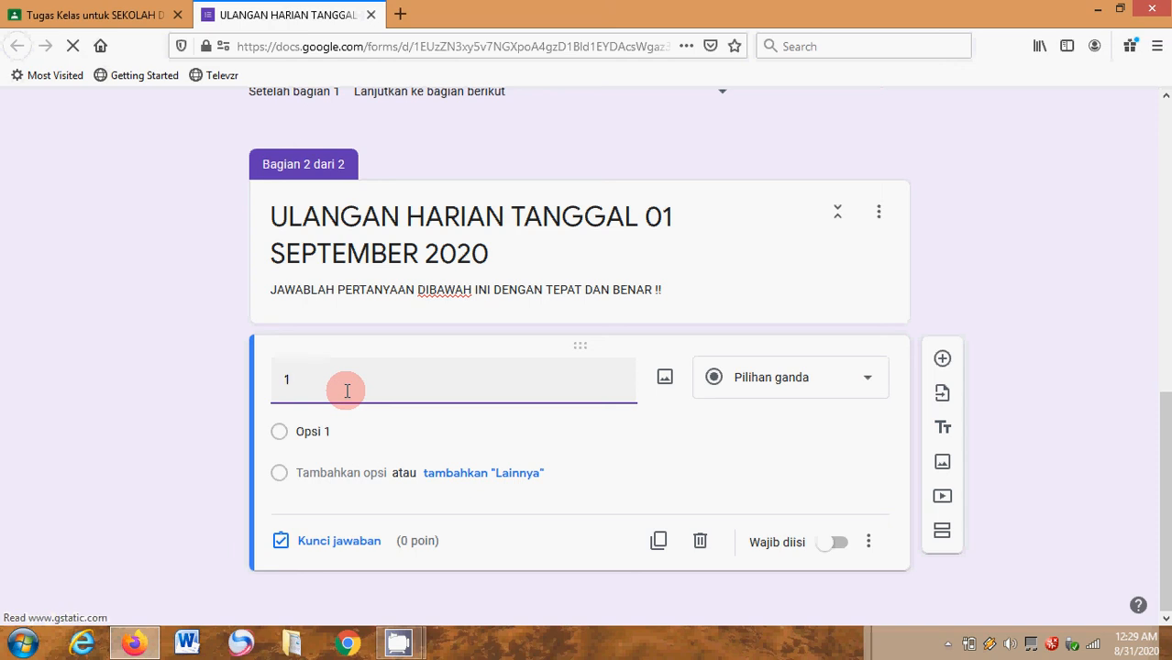
pyautogui.write('=')
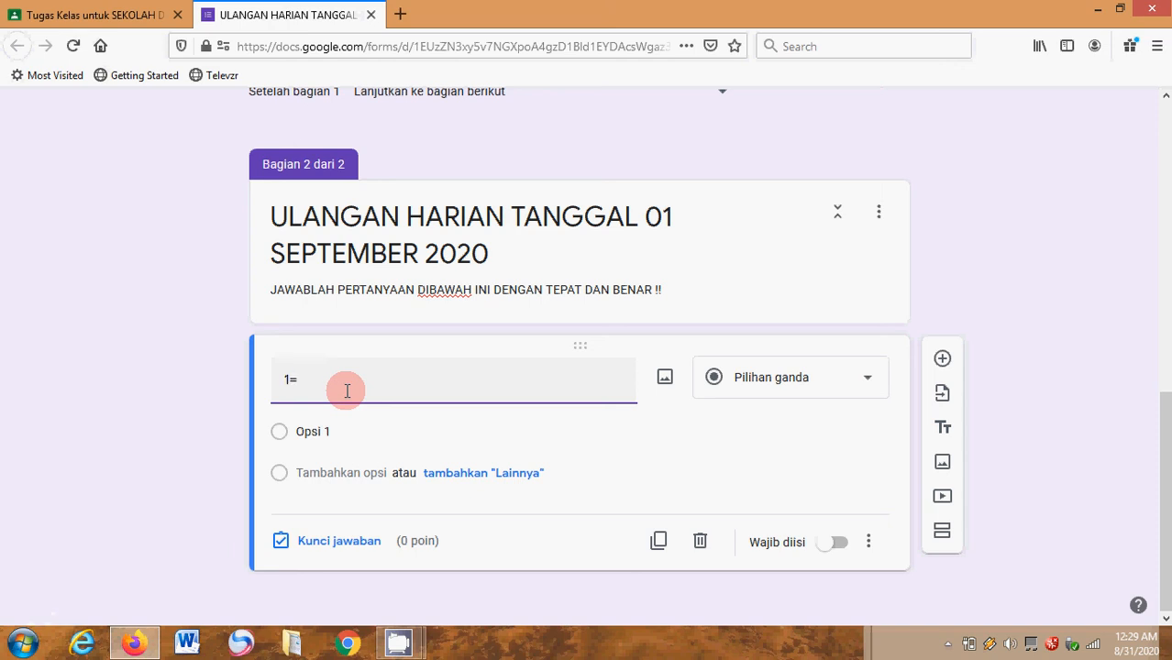
pyautogui.press('BackSpace')
pyautogui.write('+10')
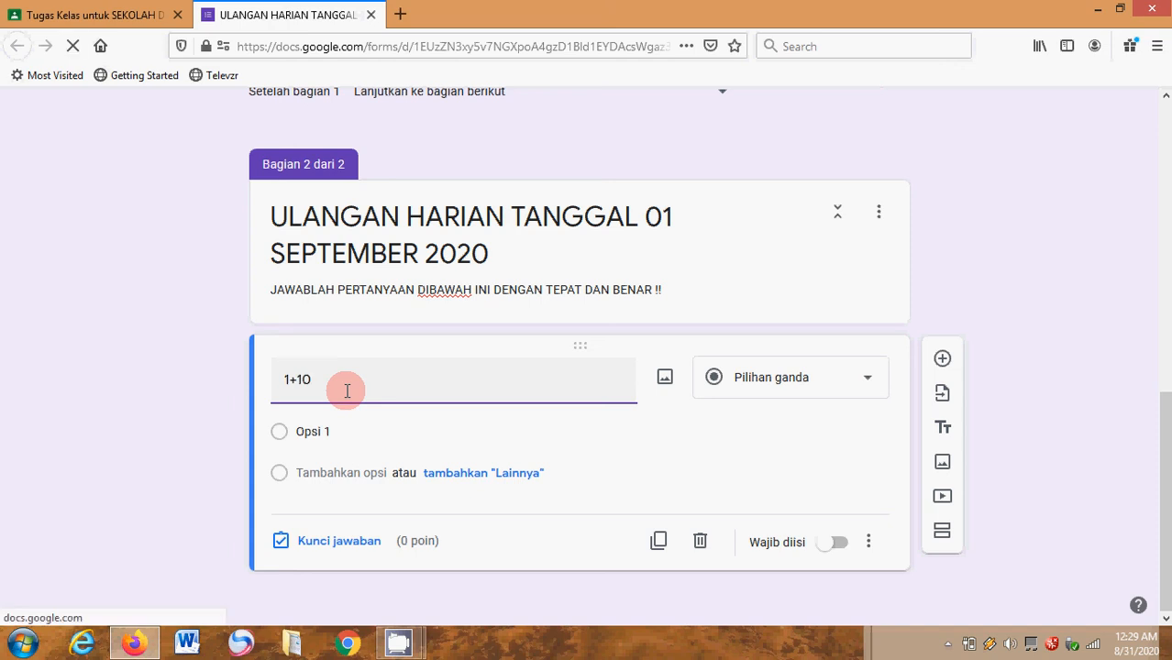
pyautogui.write(' =')
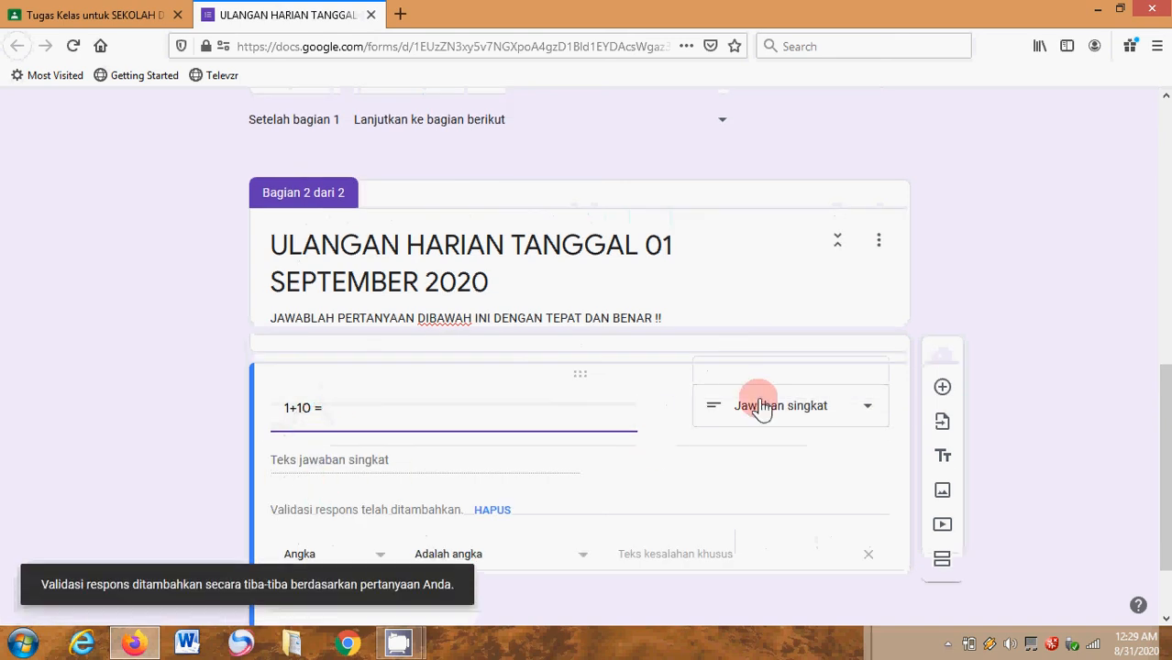
pyautogui.click(784, 404)
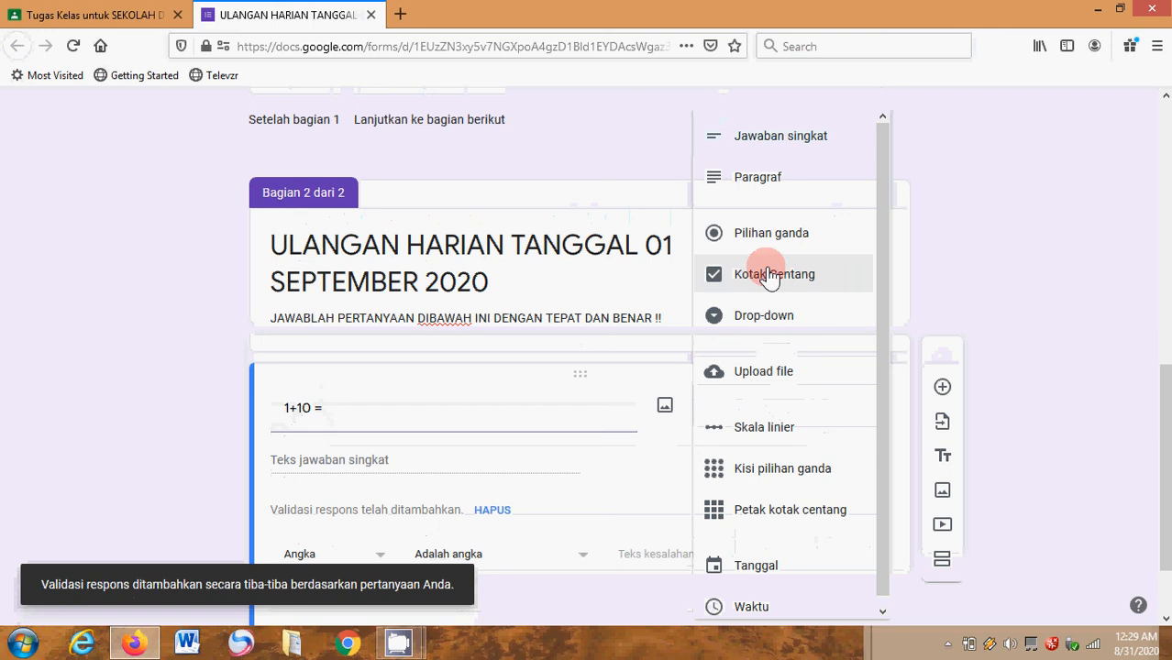
pyautogui.click(775, 240)
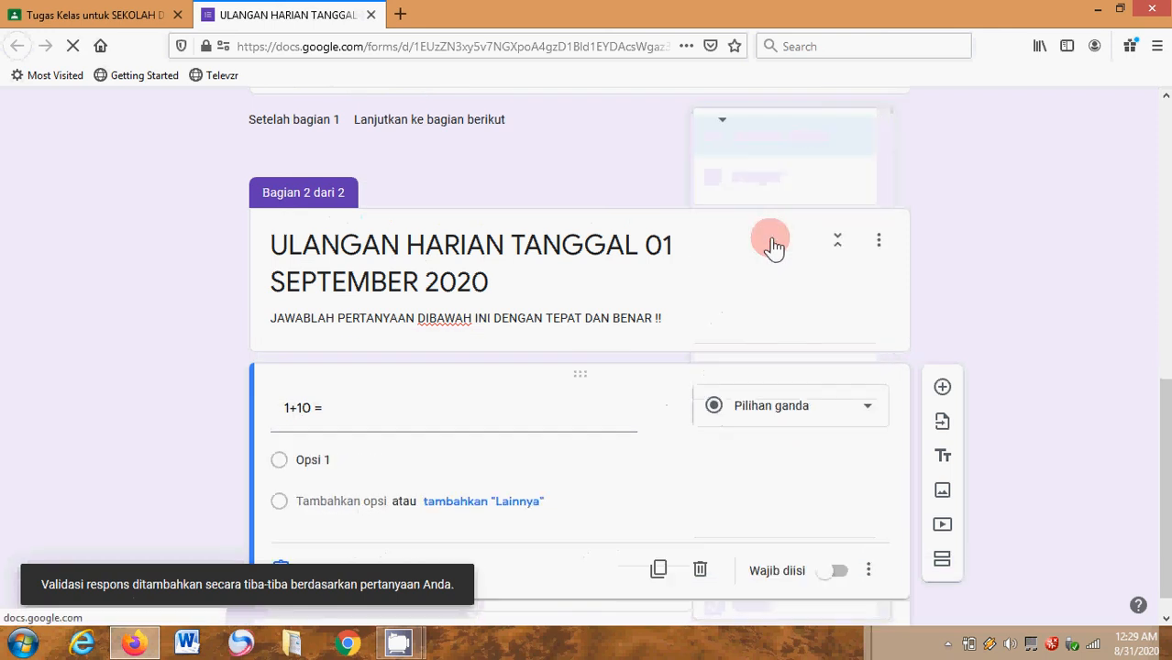
# - Enter the four answer options 10, 11, 12 and 15 for the "1+10 =" question
pyautogui.click(319, 462)
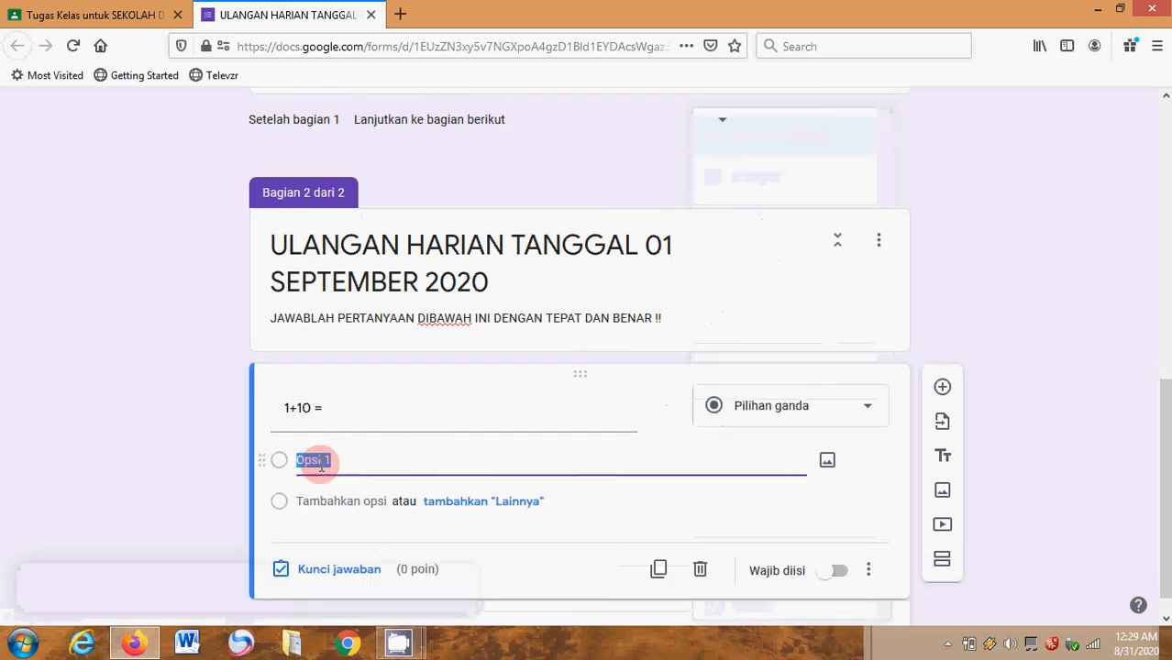
pyautogui.write('10')
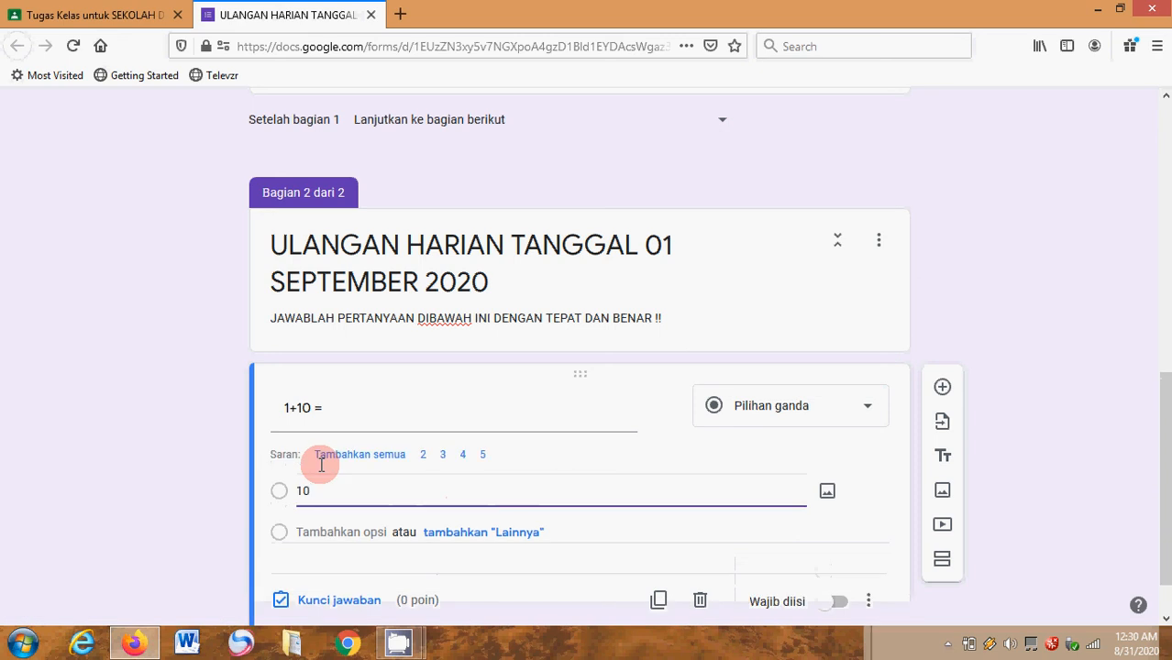
pyautogui.click(332, 530)
pyautogui.write('2')
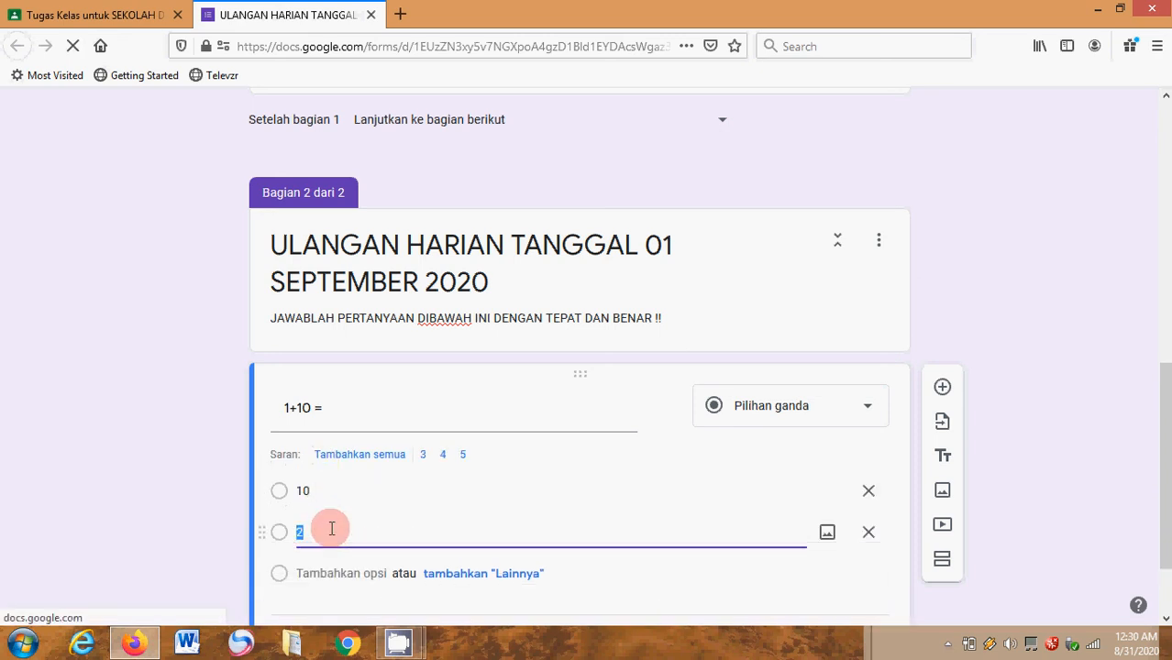
pyautogui.write('11')
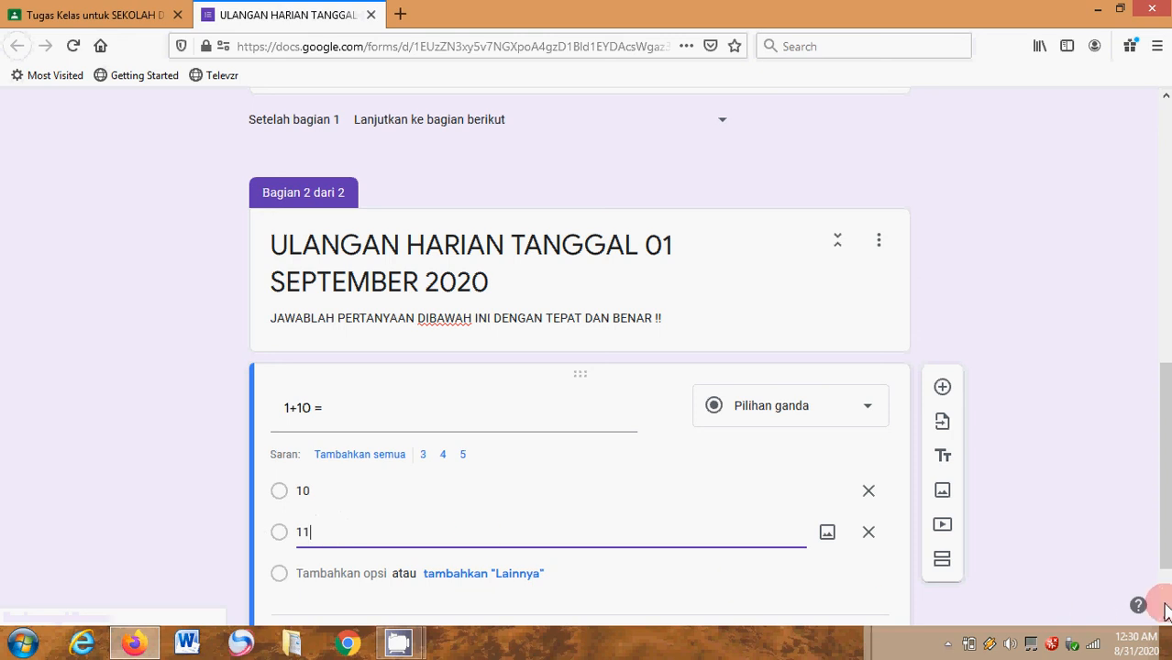
pyautogui.scroll(-2, 1154, 598)
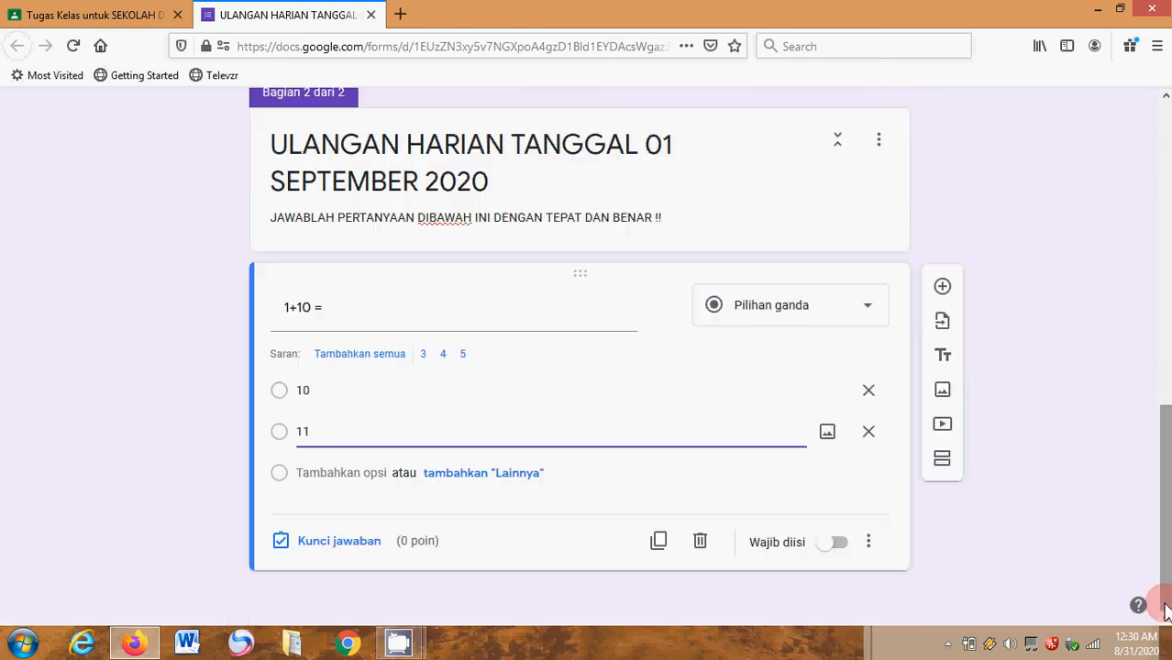
pyautogui.click(331, 470)
pyautogui.write('12')
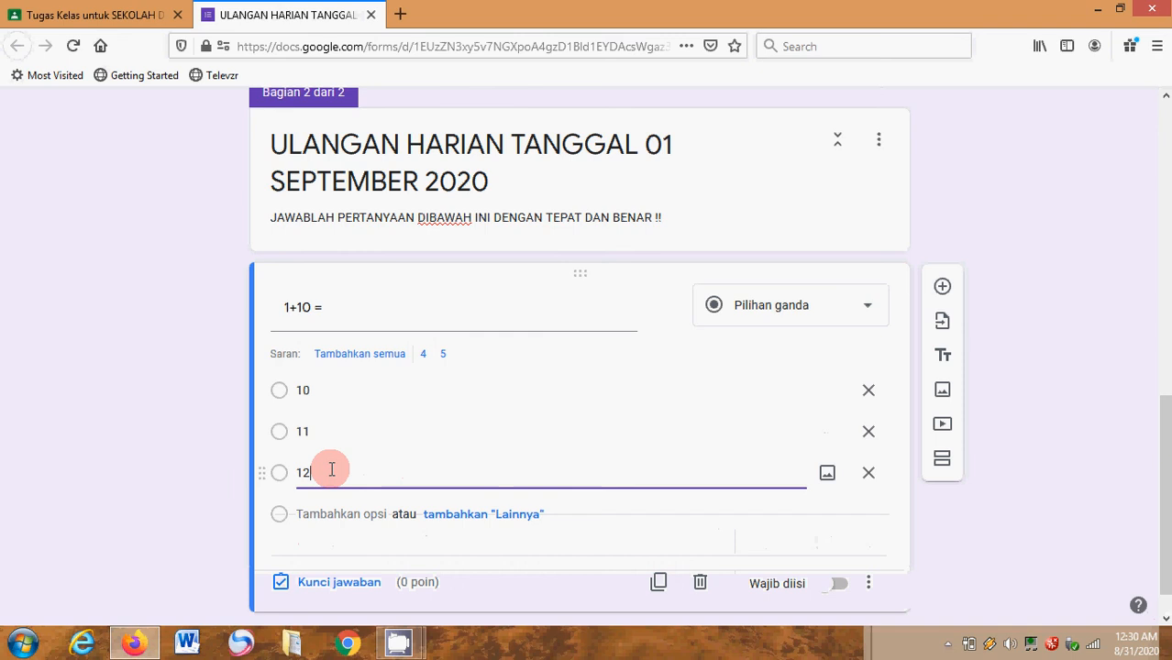
pyautogui.click(309, 515)
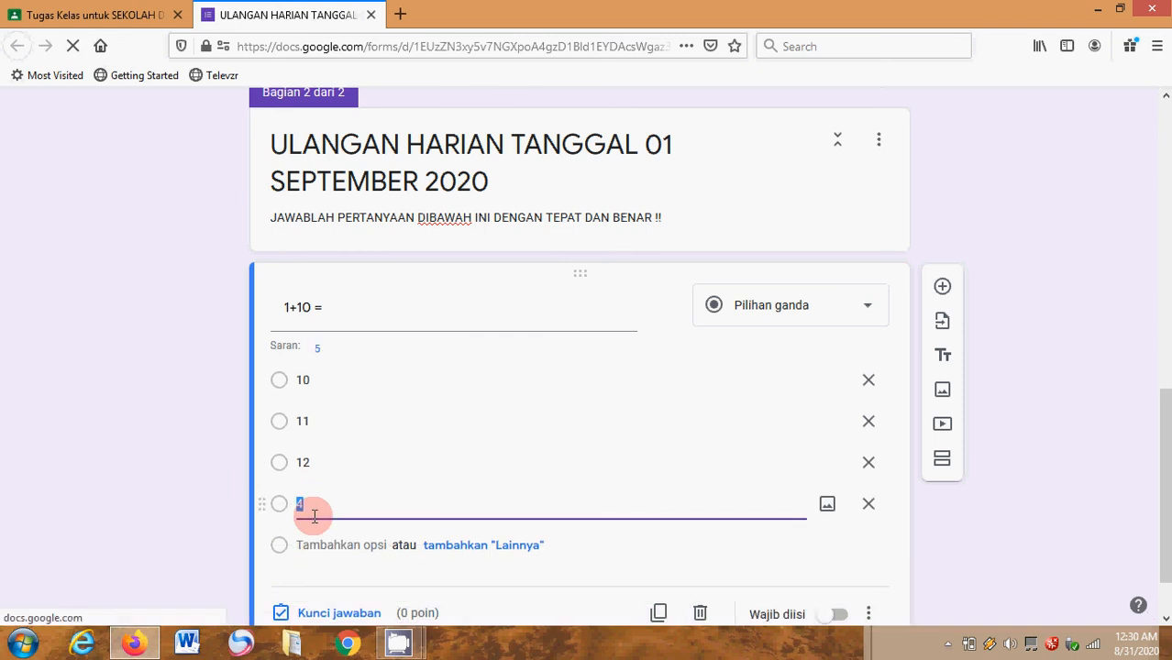
pyautogui.write('1')
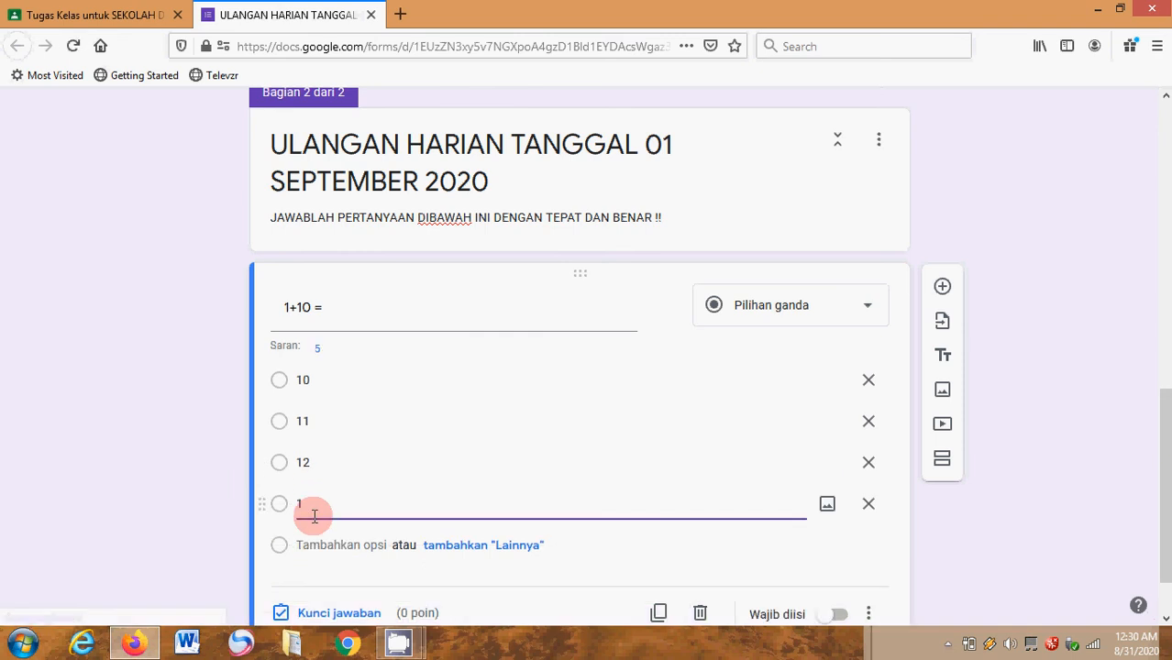
pyautogui.write('5')
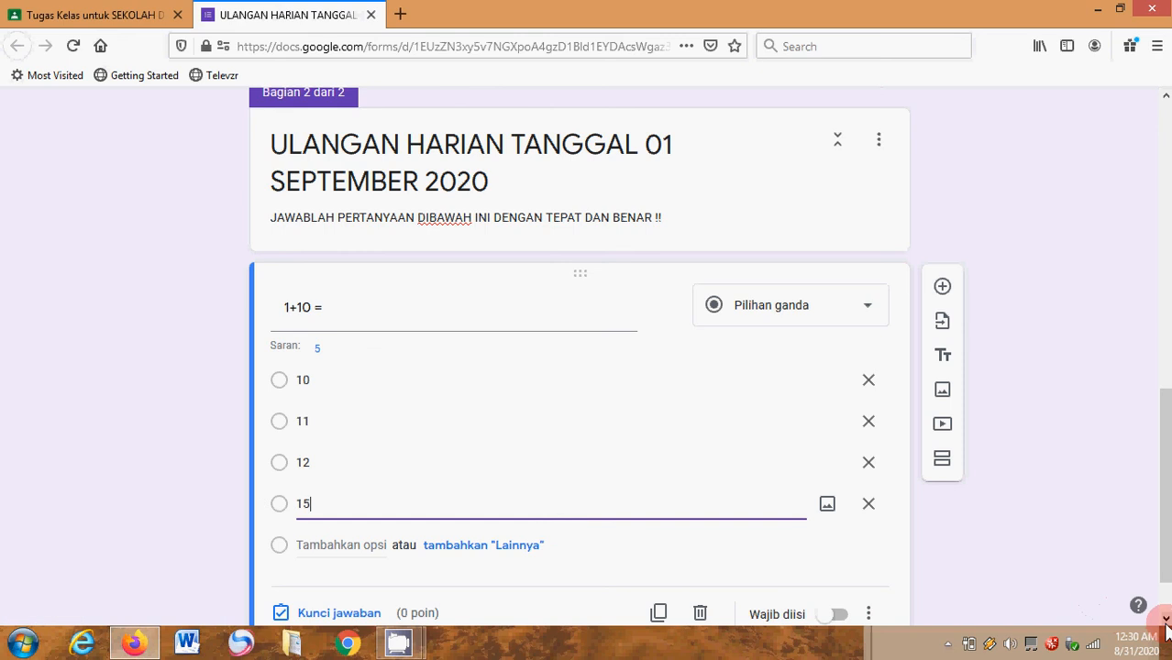
# - Set the question's answer key to 11 with 50 points and make the question required
pyautogui.scroll(-1, 1166, 620)
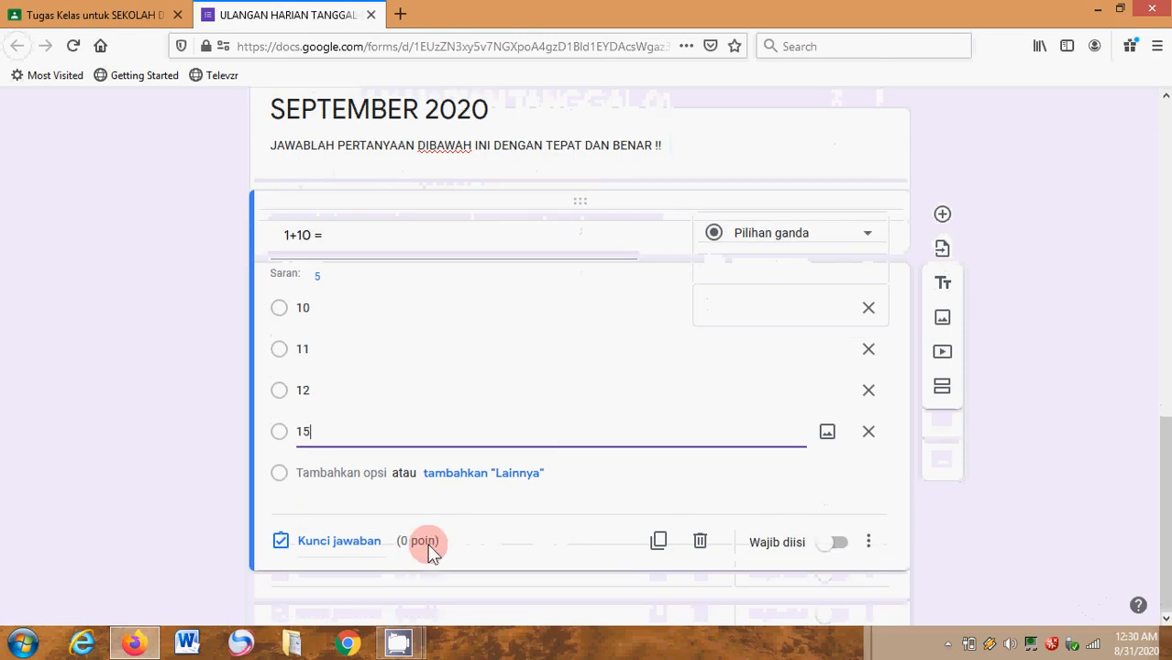
pyautogui.click(361, 548)
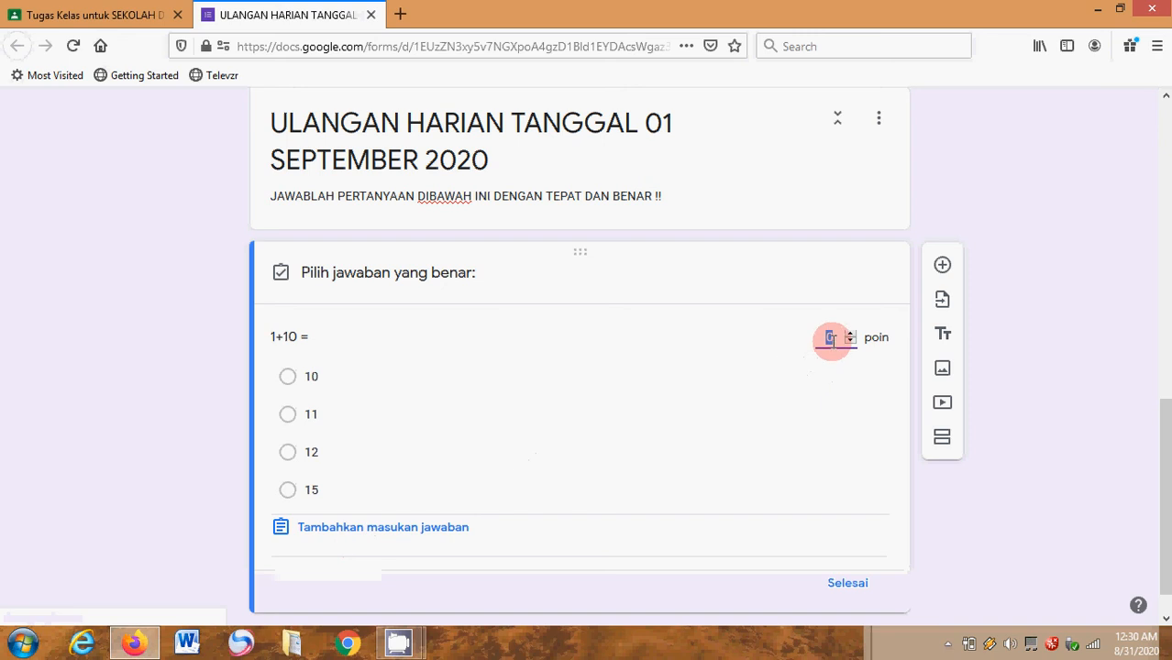
pyautogui.write('50')
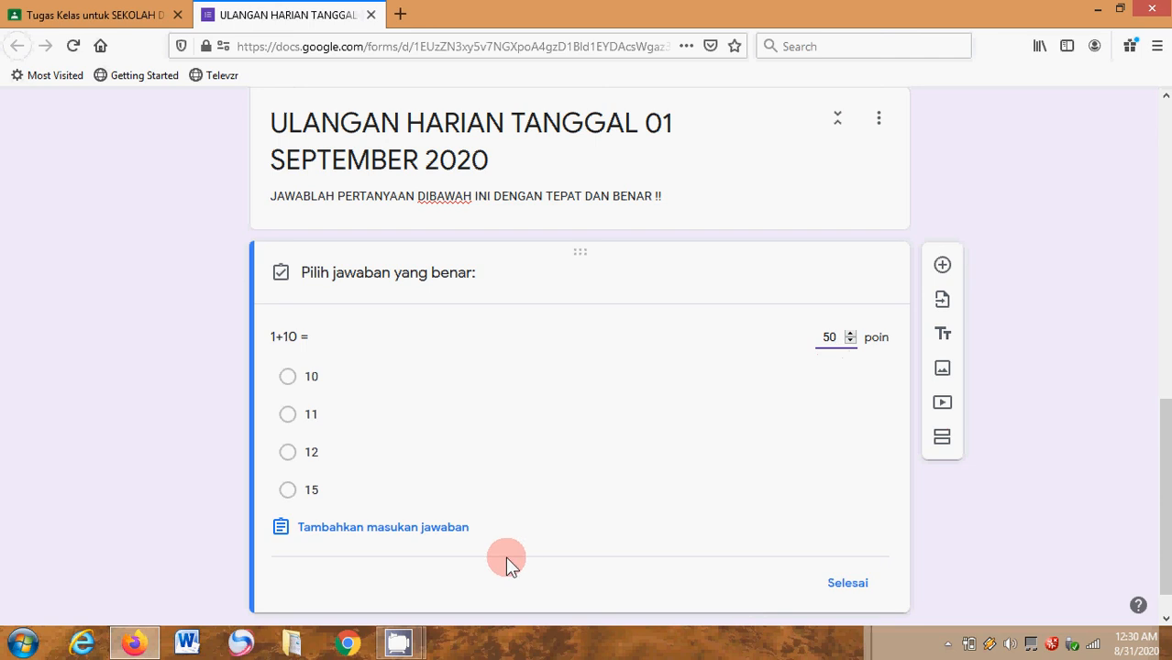
pyautogui.click(289, 420)
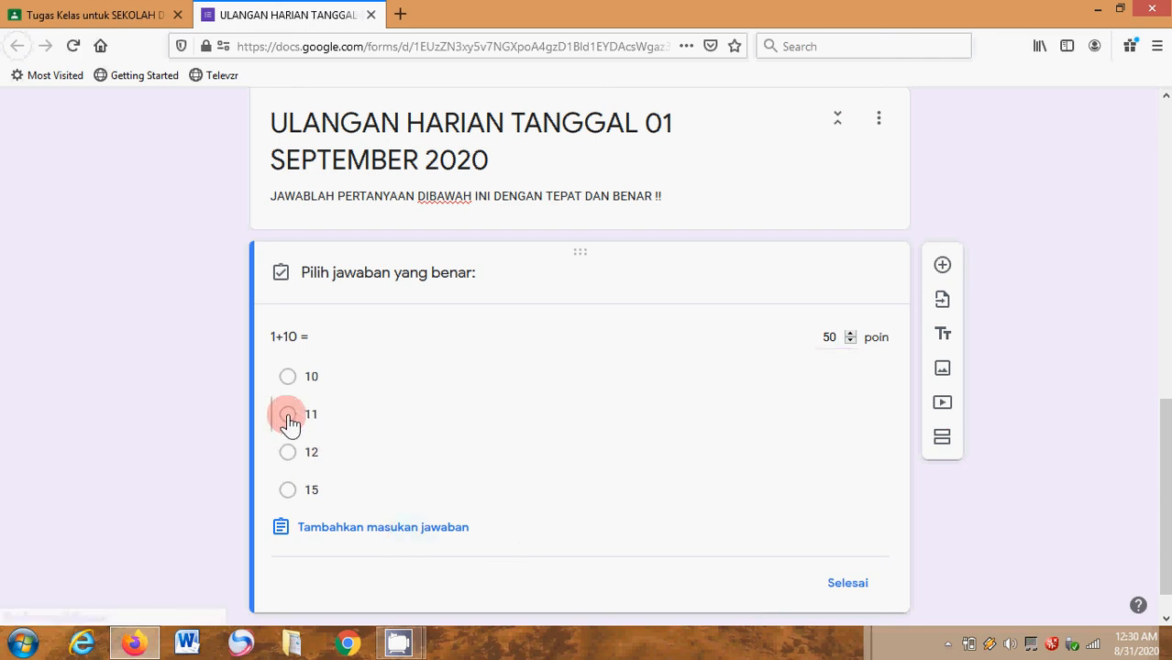
pyautogui.click(848, 587)
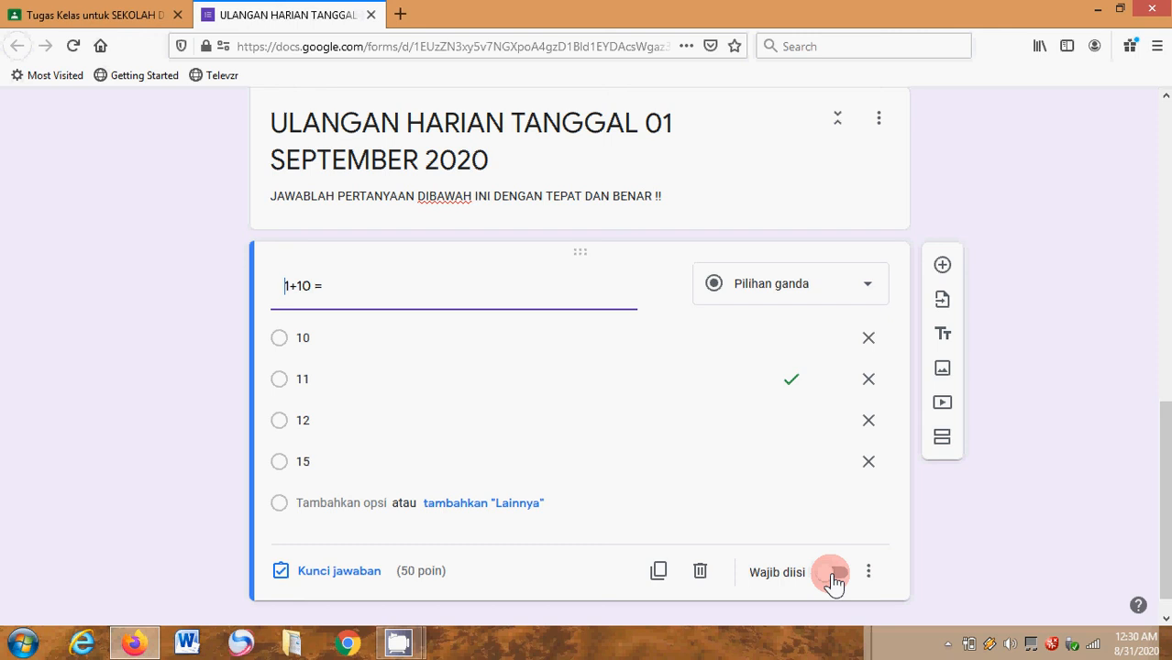
pyautogui.click(835, 576)
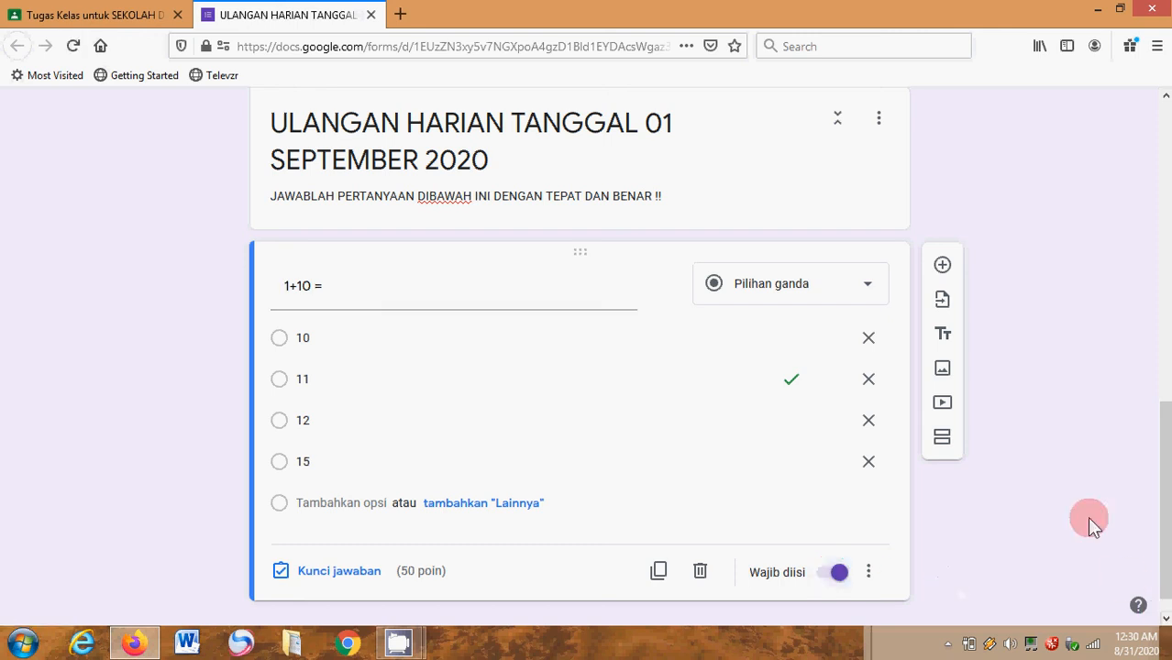
# - Add a new multiple-choice question titled "5+5 =" below the "1+10 =" question
pyautogui.click(945, 270)
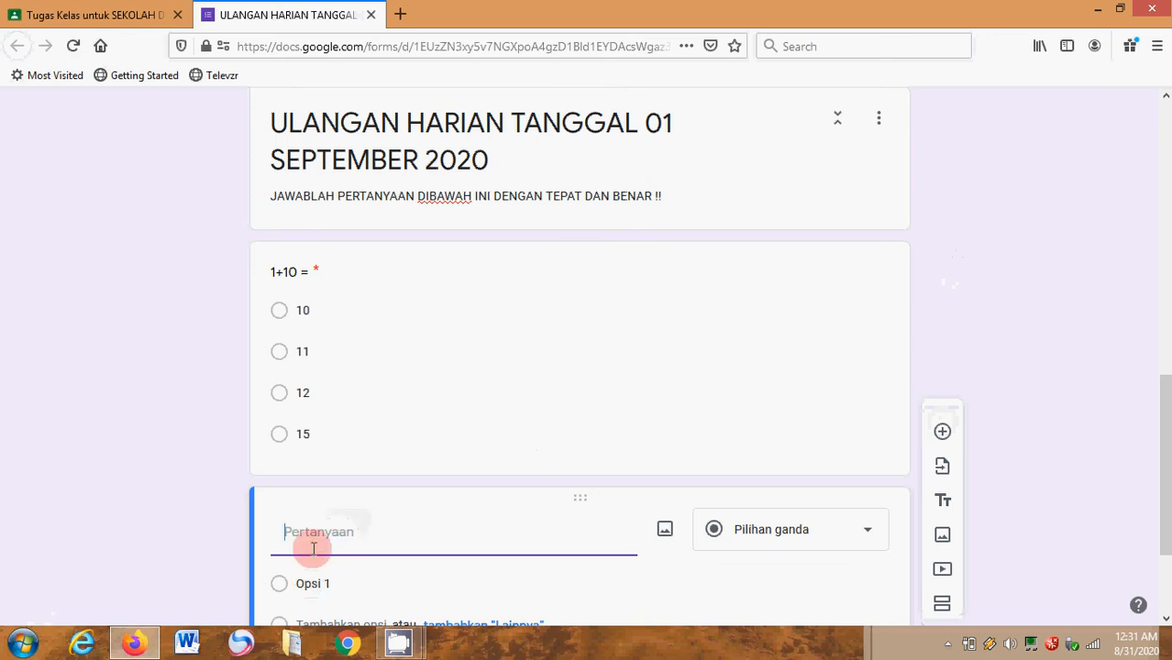
pyautogui.click(314, 540)
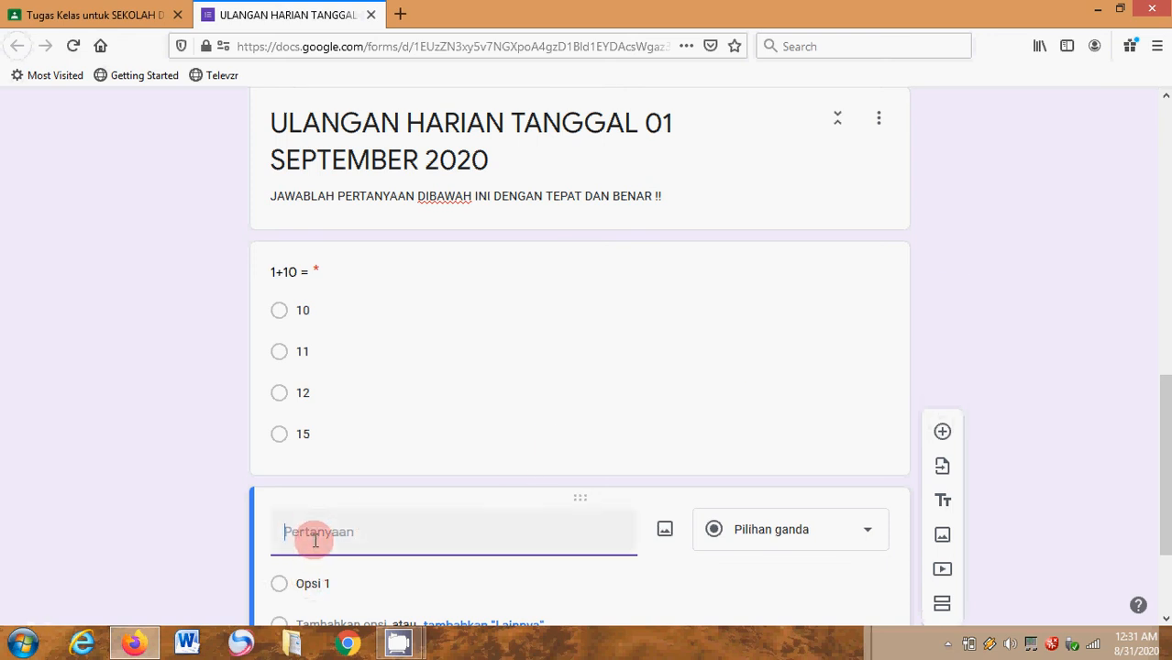
pyautogui.write('5+')
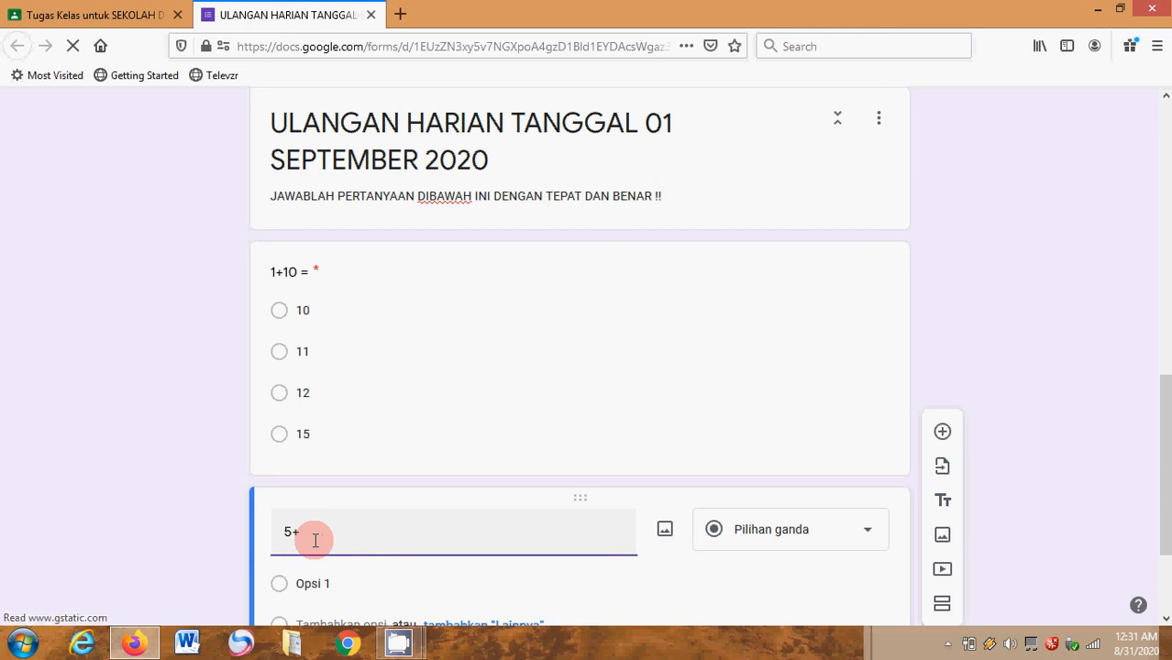
pyautogui.write('5')
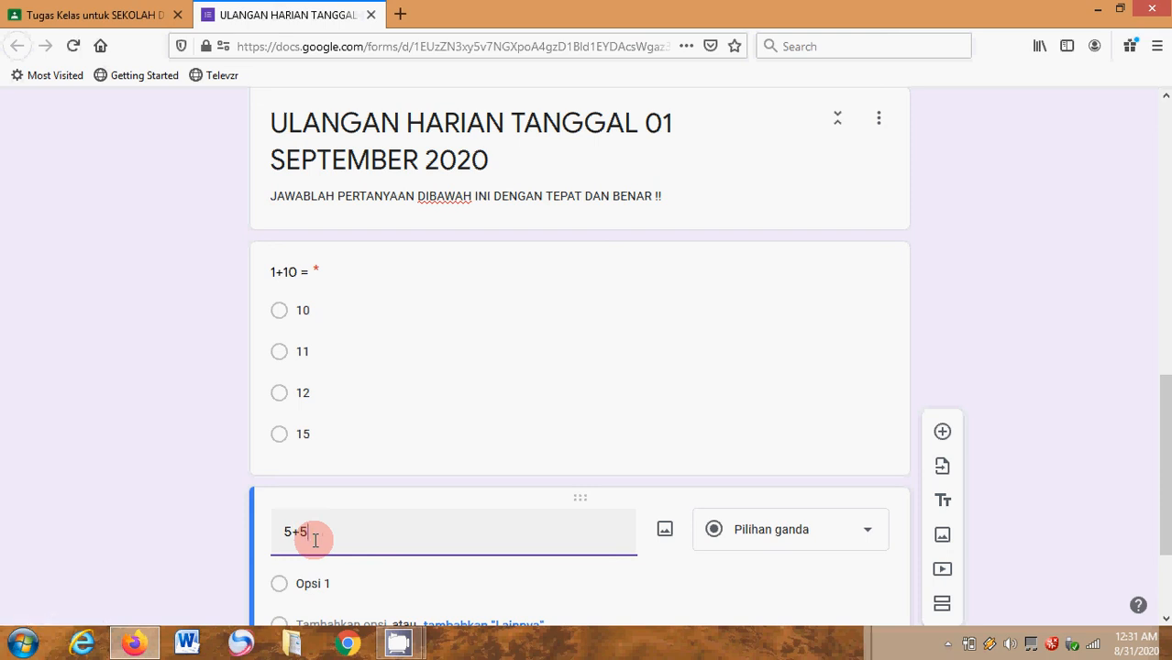
pyautogui.write(' =')
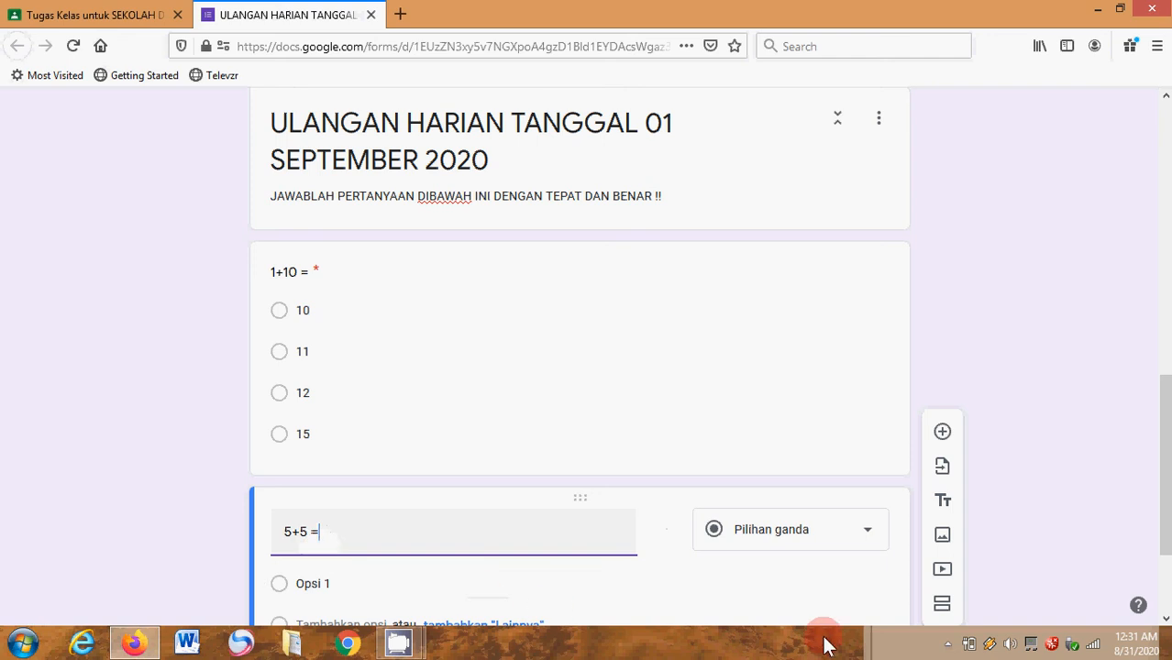
# - Enter the four answer options 6, 8, 9 and 10 for the "5+5 =" question
pyautogui.scroll(-3, 357, 448)
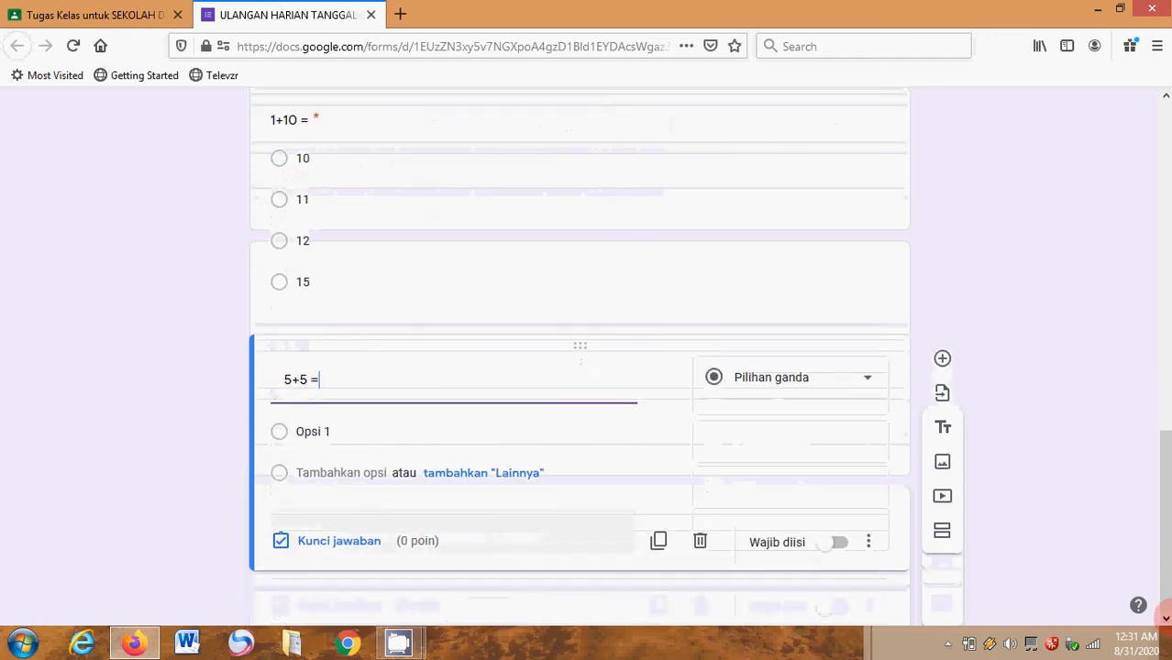
pyautogui.click(320, 438)
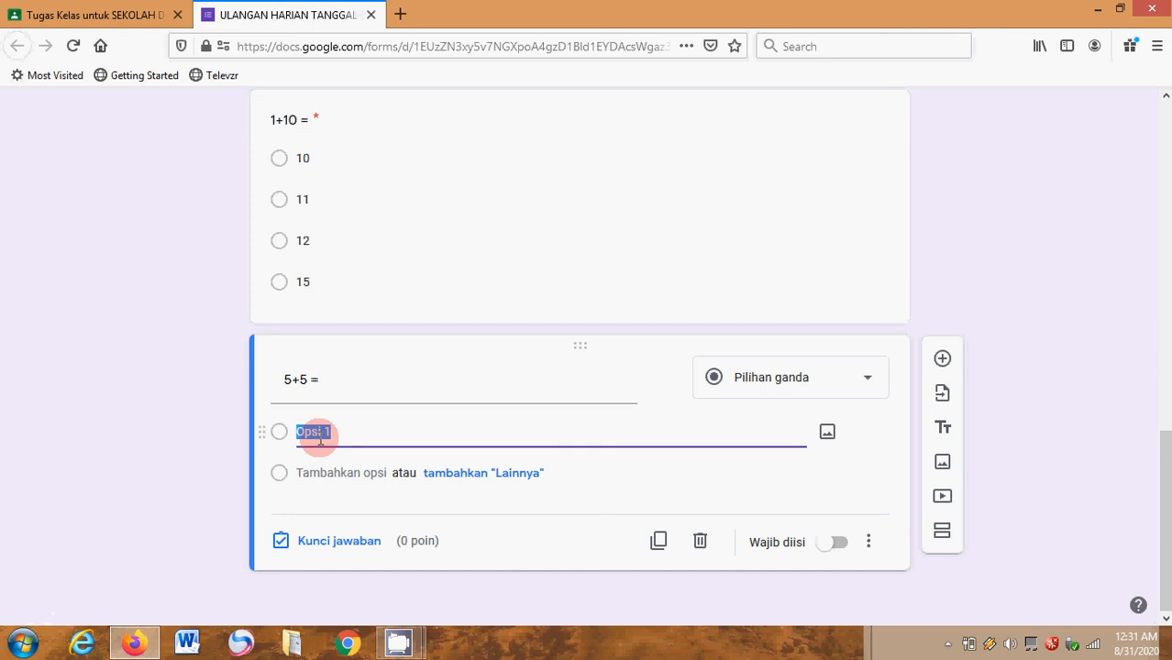
pyautogui.write('6')
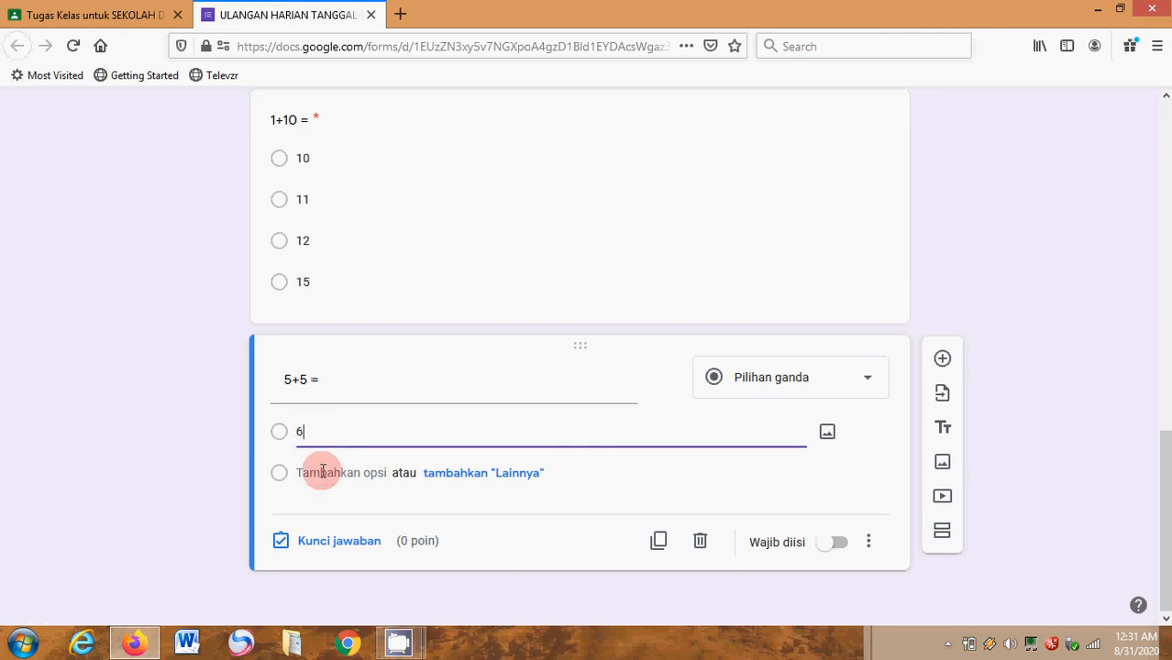
pyautogui.click(323, 471)
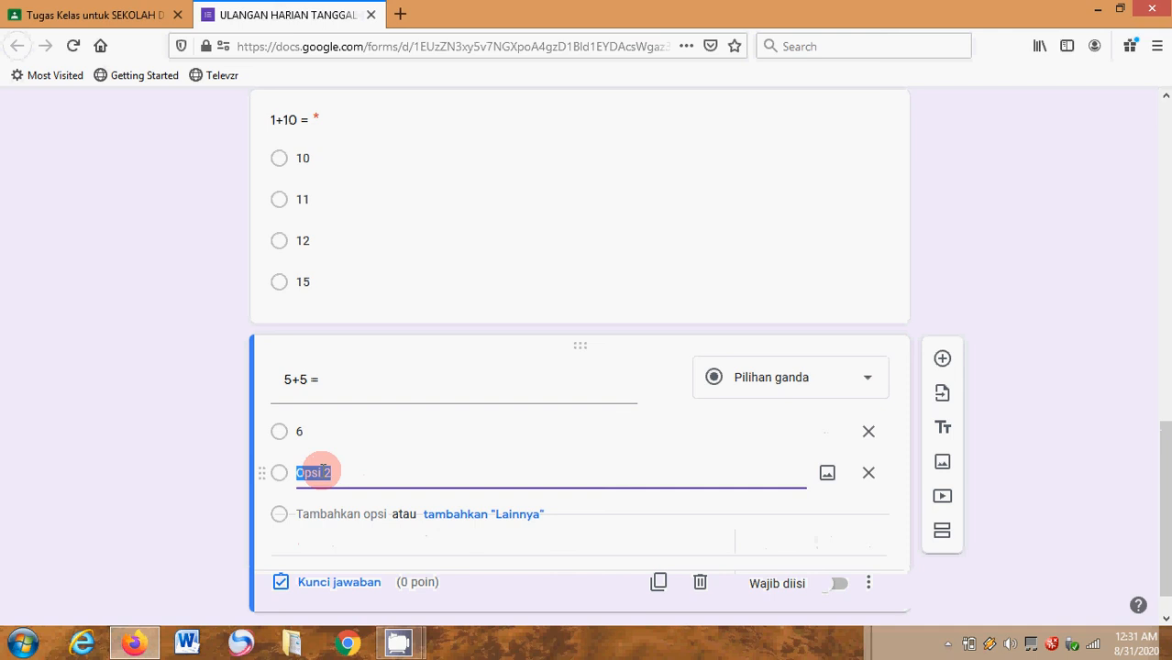
pyautogui.write('8')
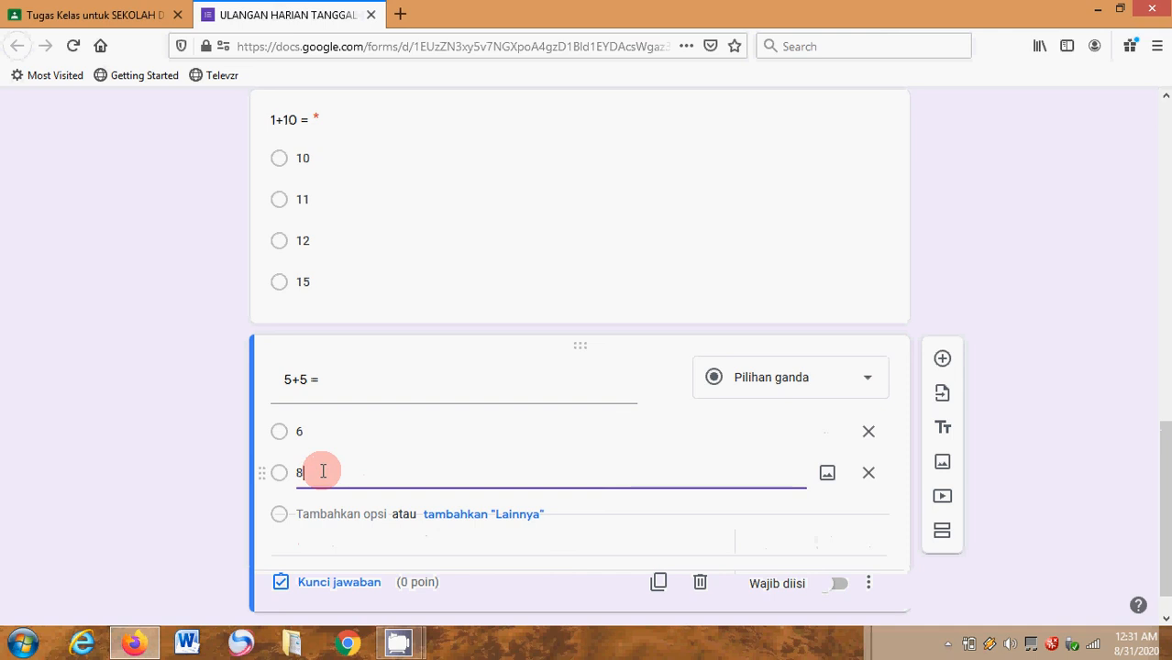
pyautogui.click(310, 516)
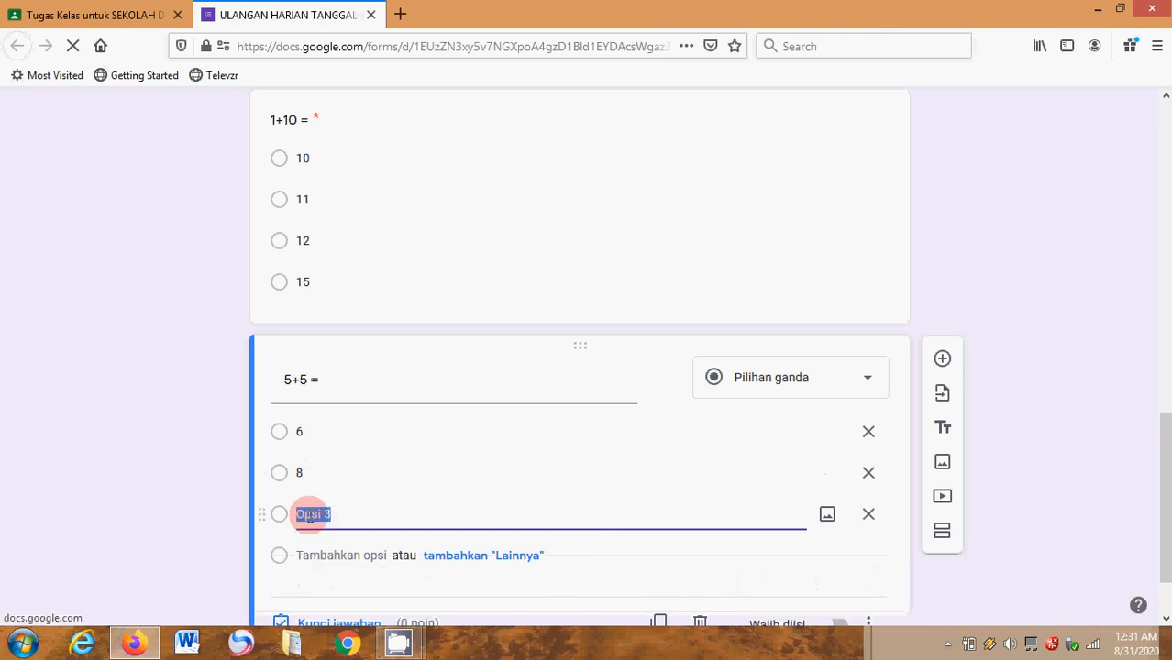
pyautogui.write('9')
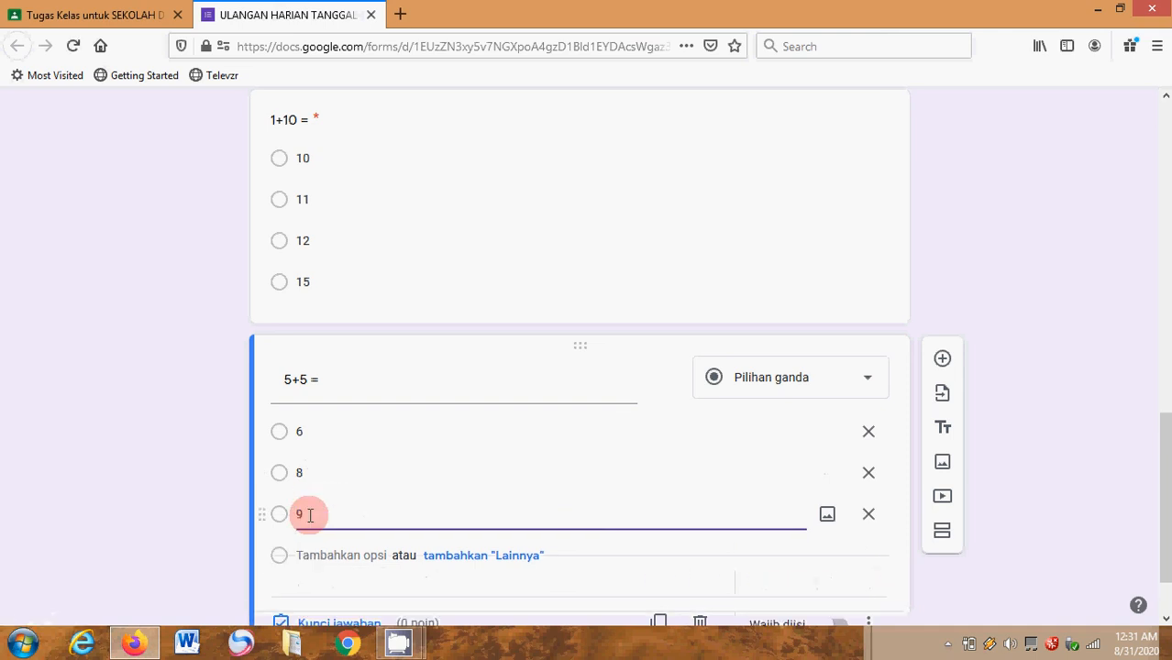
pyautogui.click(310, 553)
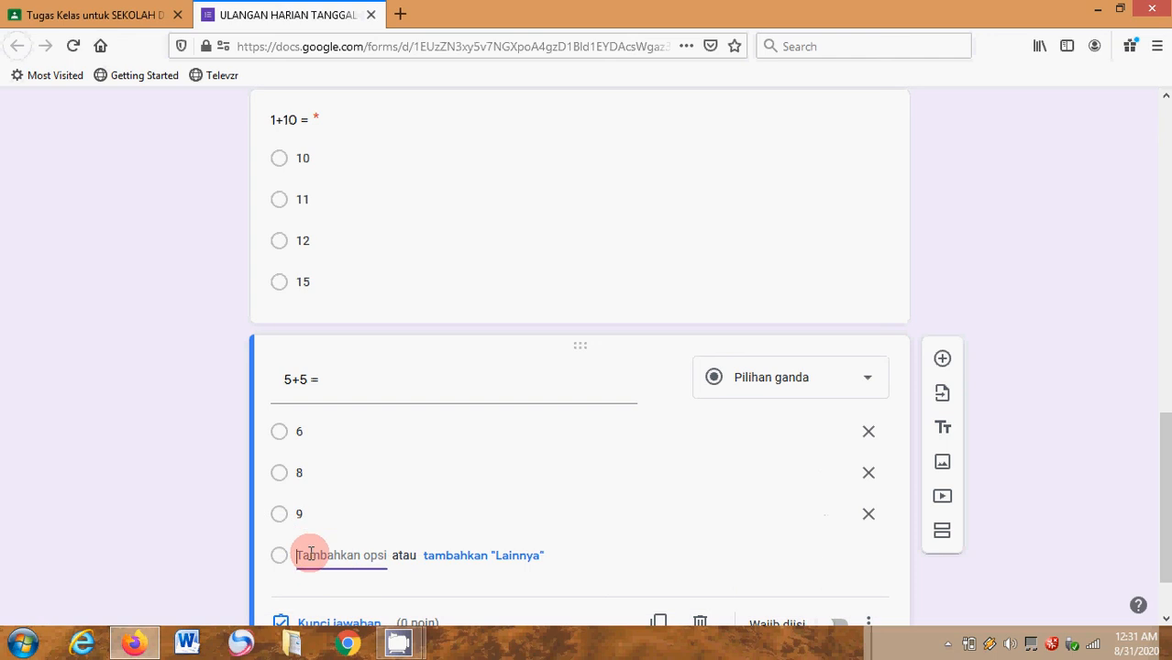
pyautogui.write('10')
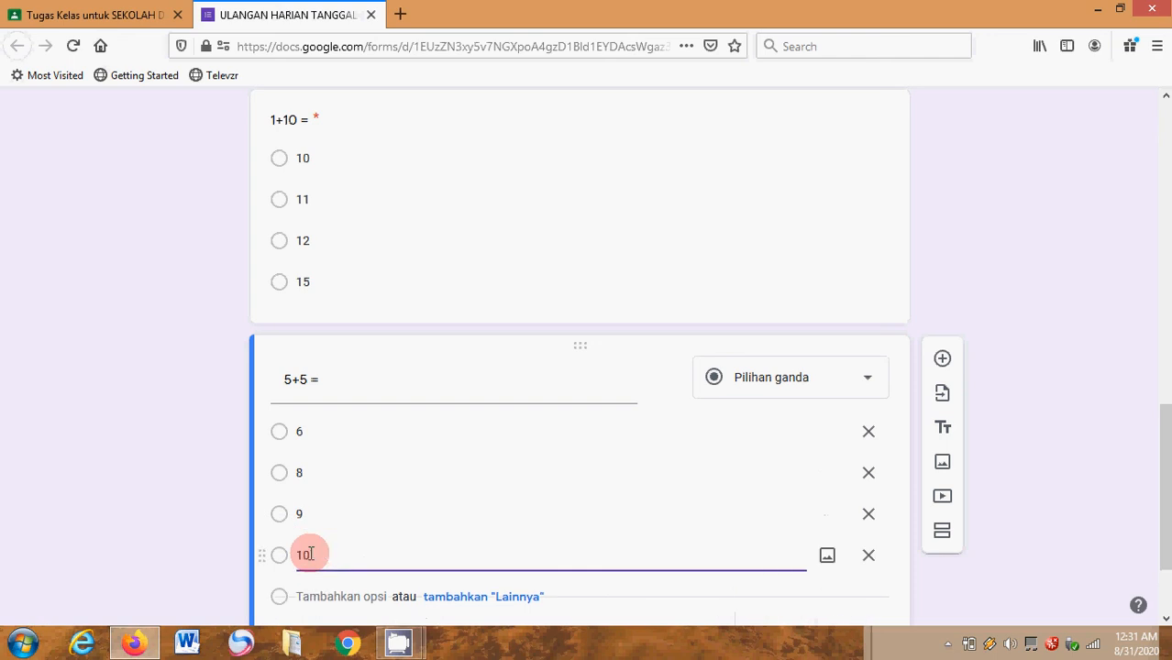
# - Set the answer key of the "5+5 =" question to 10 with 50 points and make the question required
pyautogui.click(1166, 620)
pyautogui.click(1166, 619)
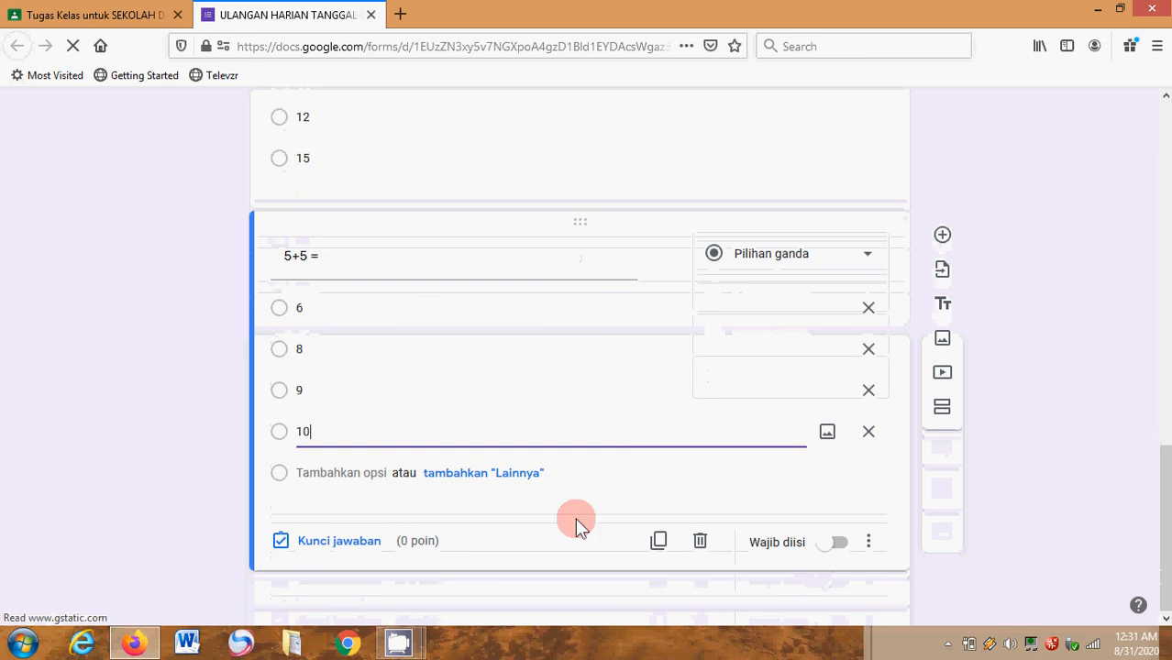
pyautogui.click(365, 549)
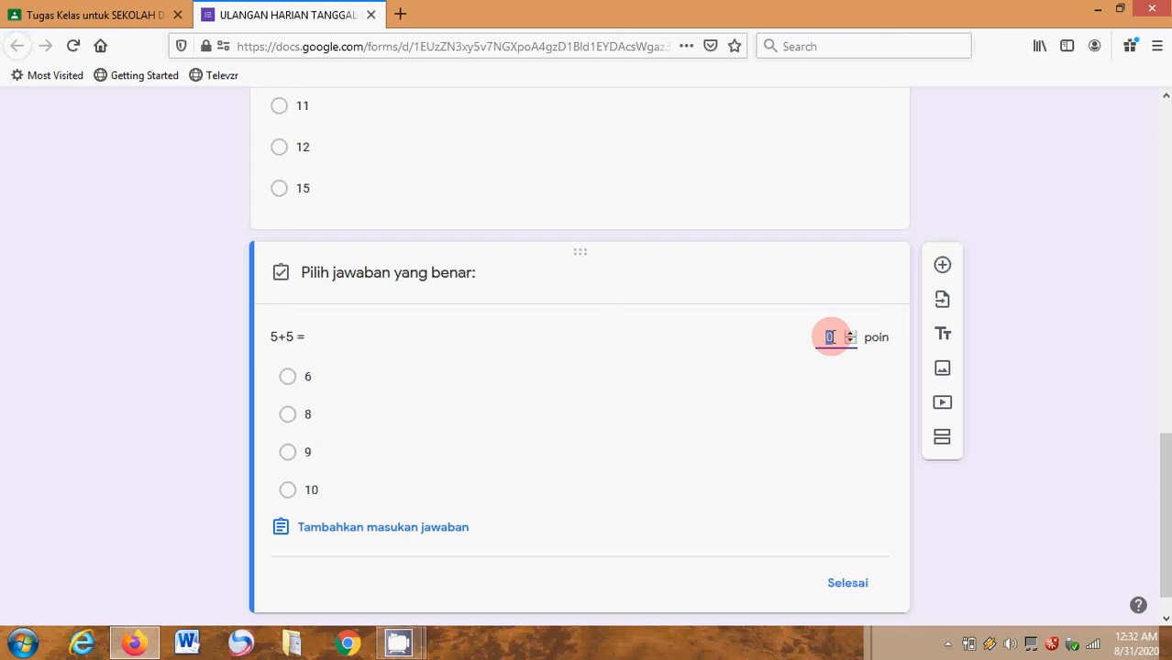
pyautogui.write('50')
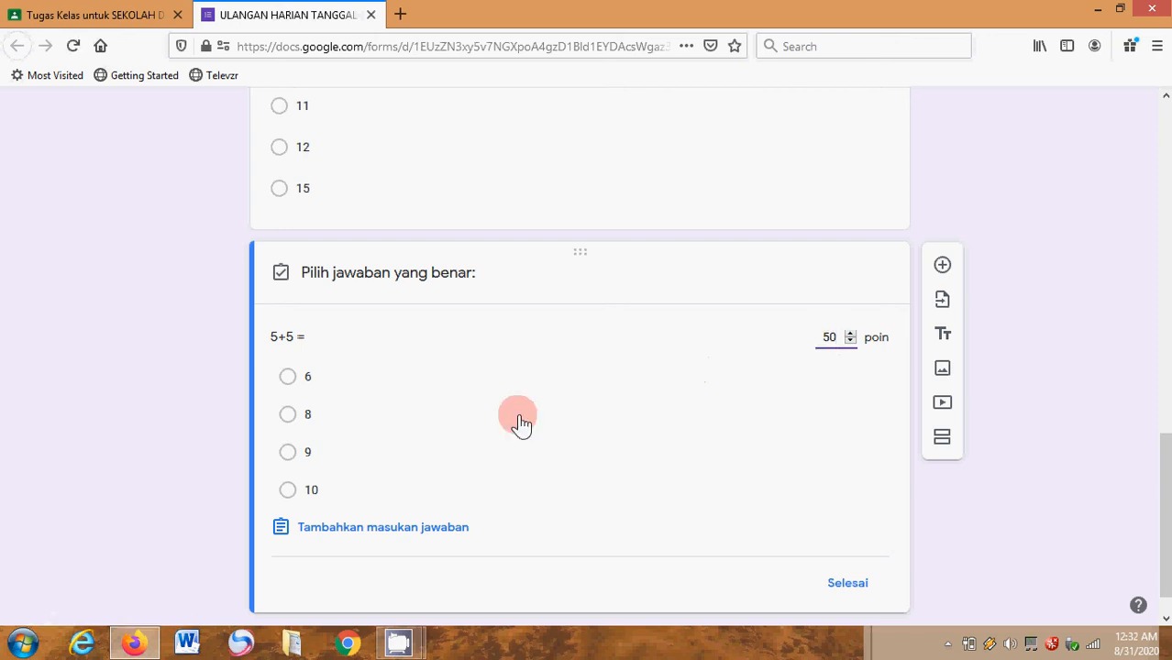
pyautogui.click(286, 494)
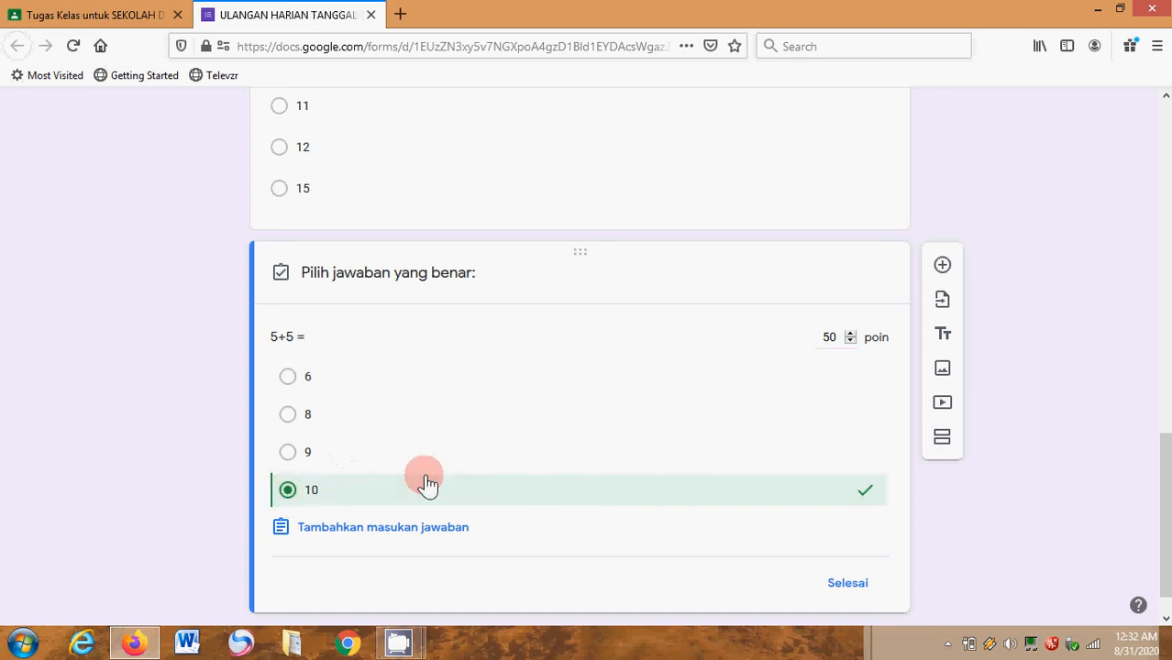
pyautogui.click(859, 587)
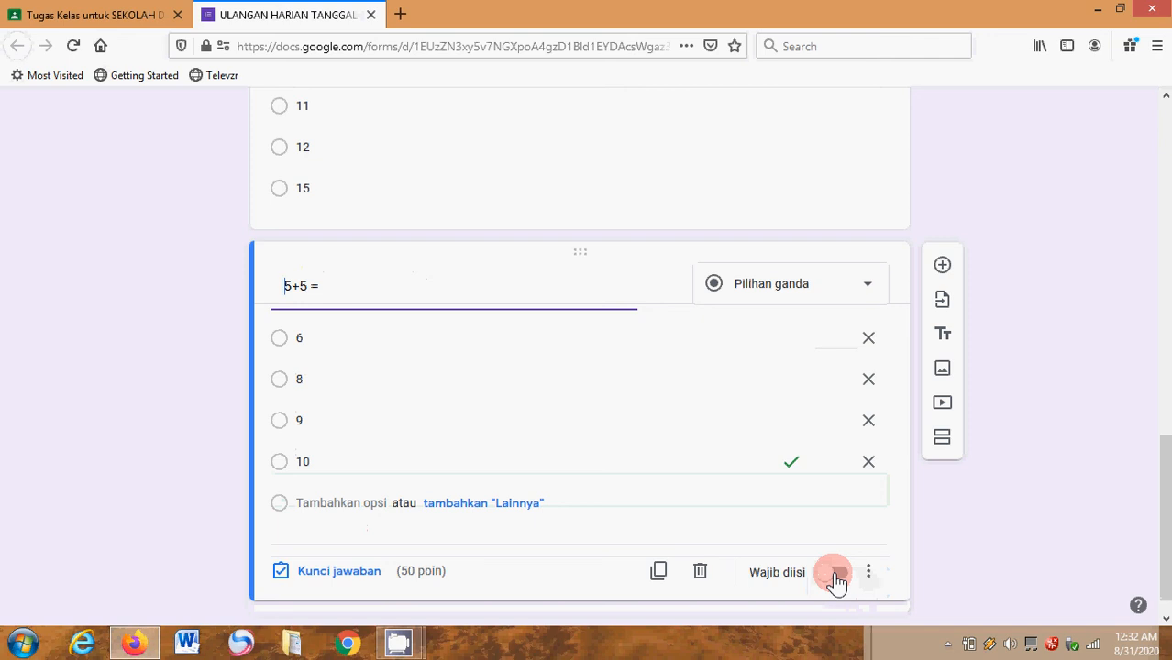
pyautogui.click(836, 578)
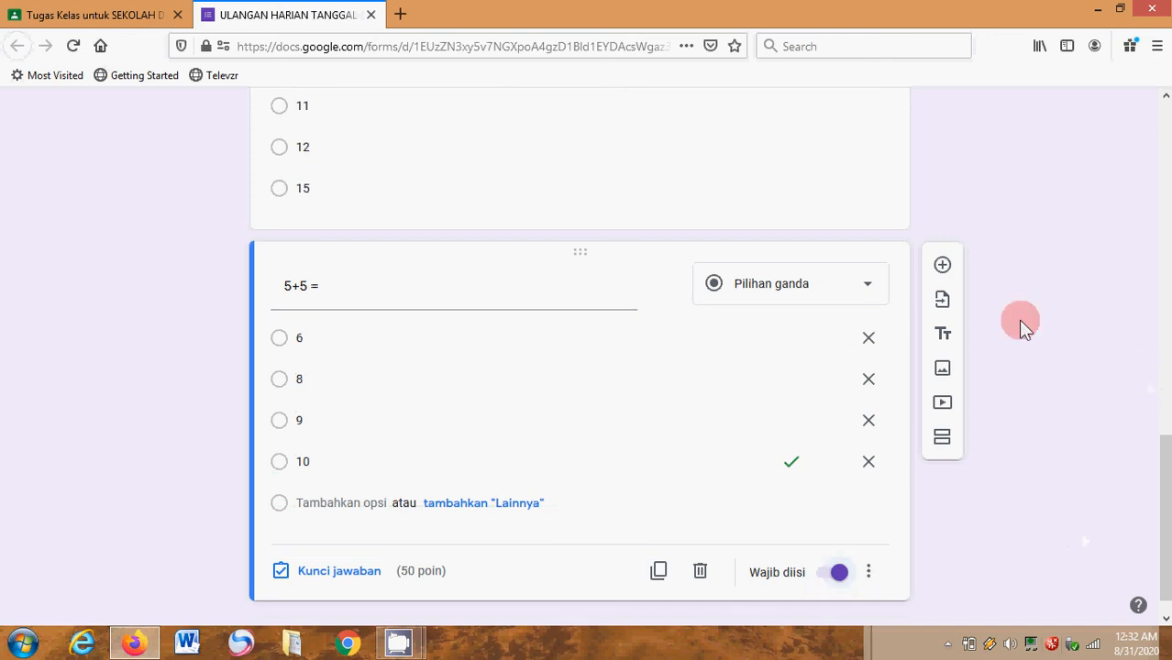
# - In the form settings, limit respondents to one response (Batasi ke 1 tanggapan) and enable shuffled question order (Acak urutan pertanyaan)
pyautogui.scroll(2, 1163, 140)
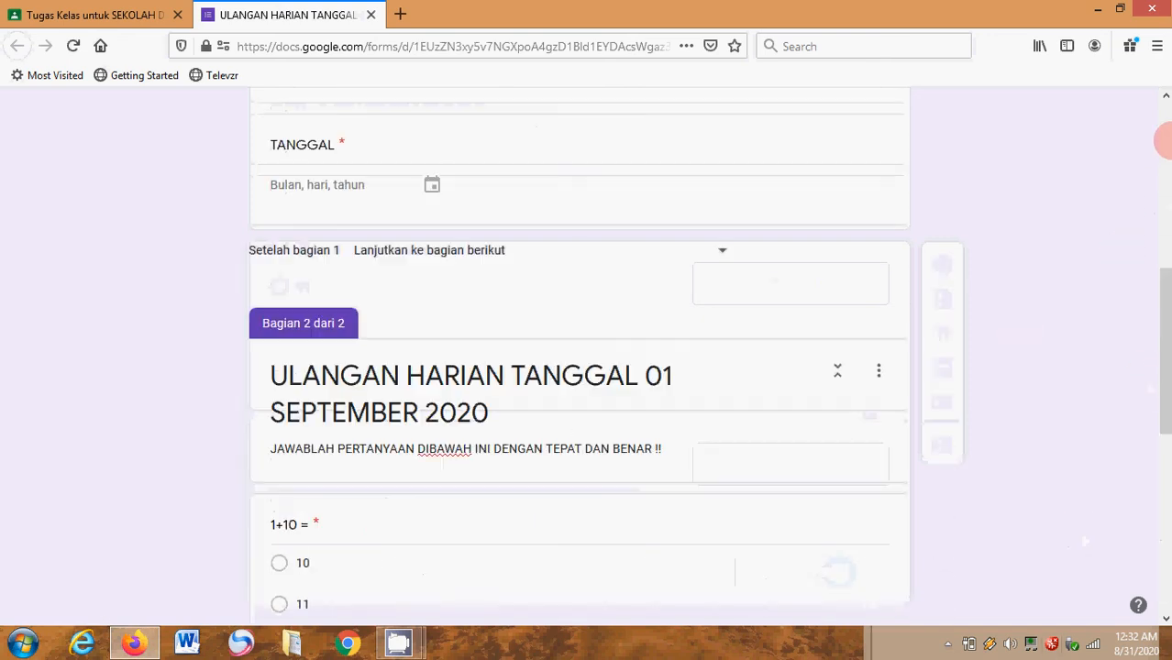
pyautogui.scroll(10, 1163, 140)
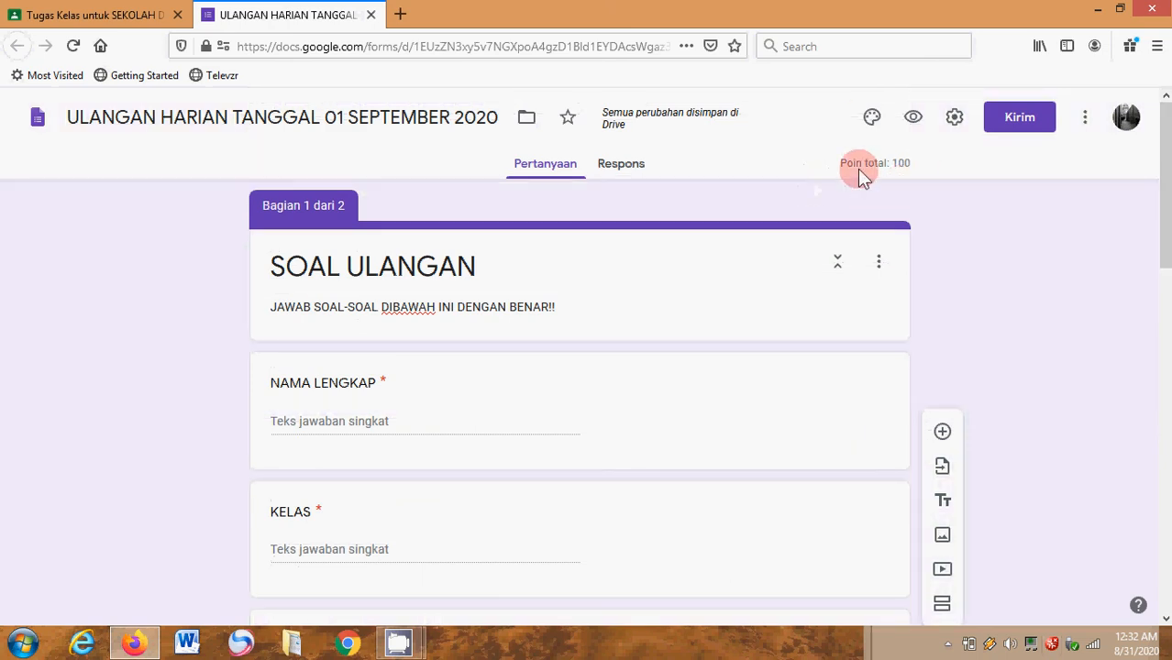
pyautogui.click(924, 138)
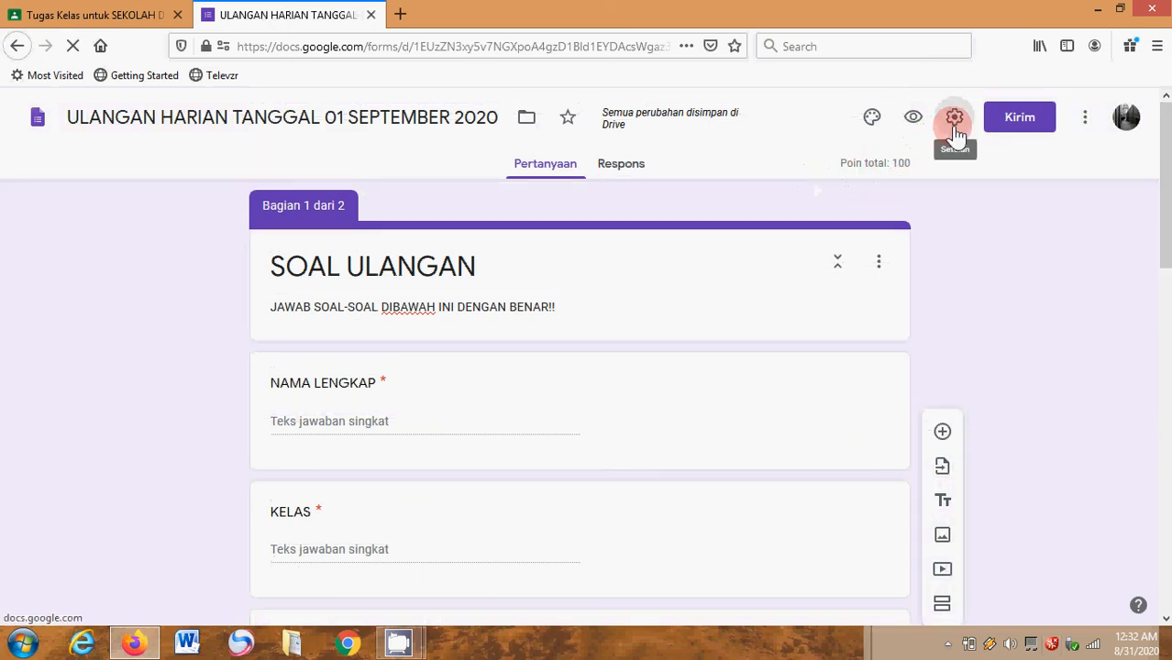
pyautogui.click(955, 119)
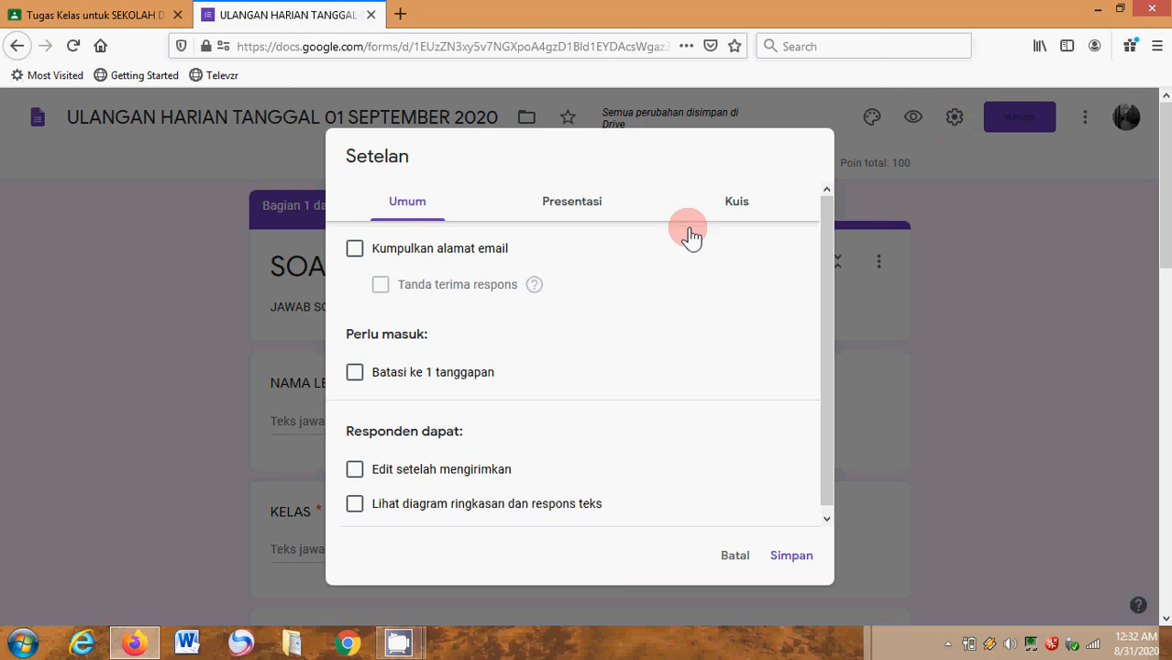
pyautogui.click(355, 374)
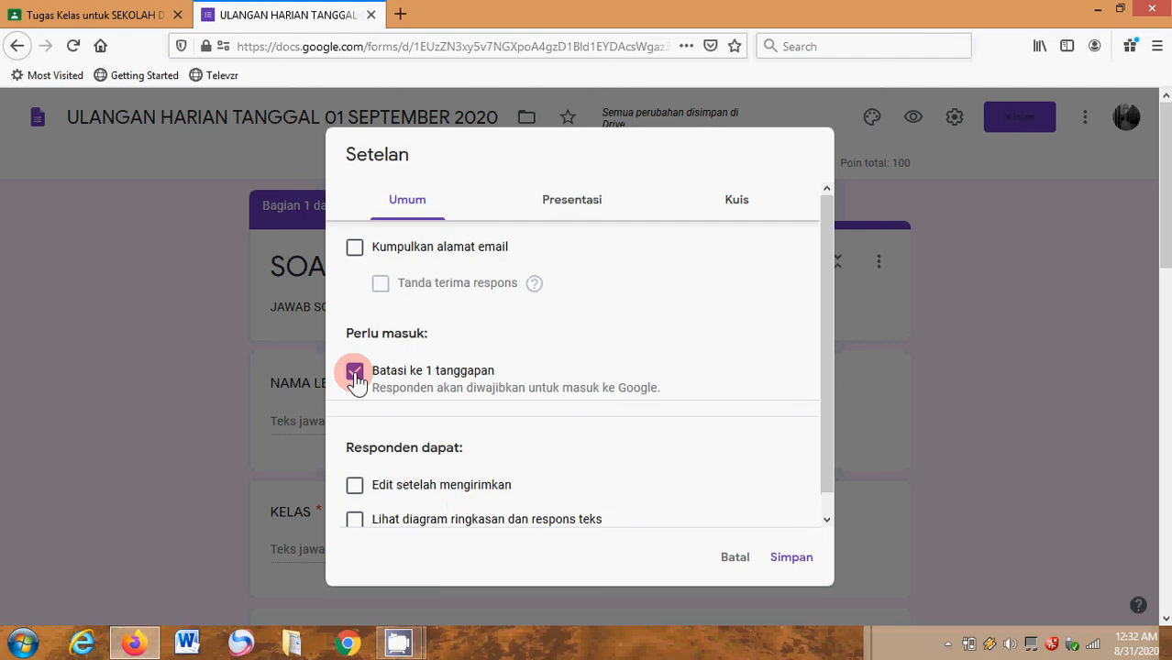
pyautogui.click(585, 205)
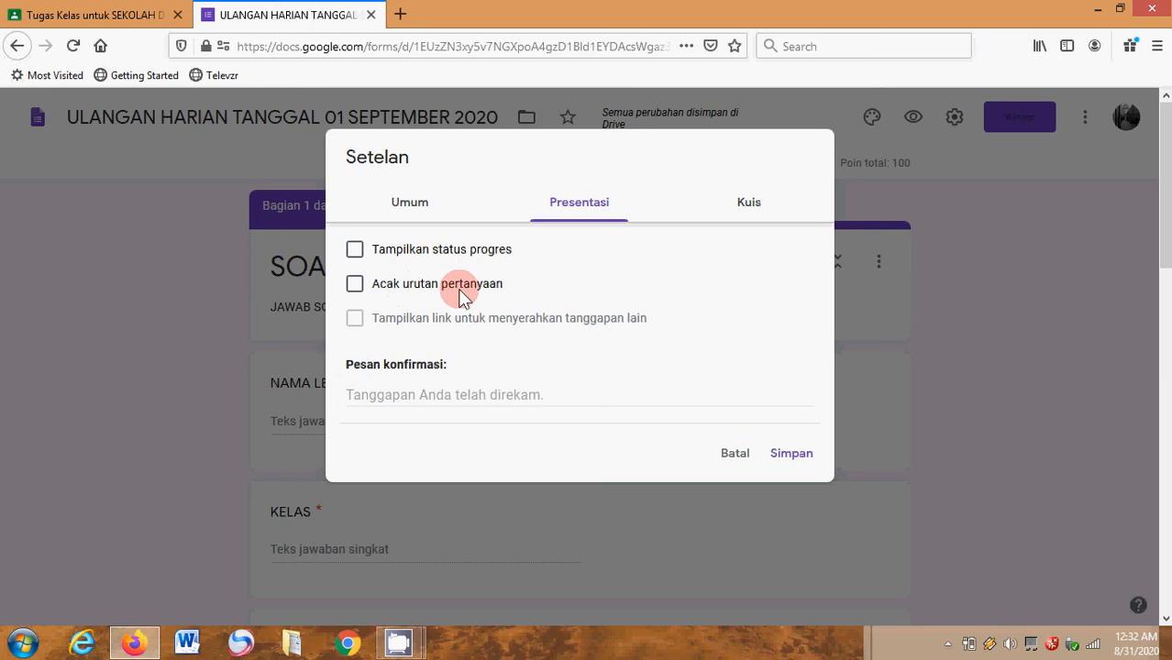
pyautogui.click(360, 290)
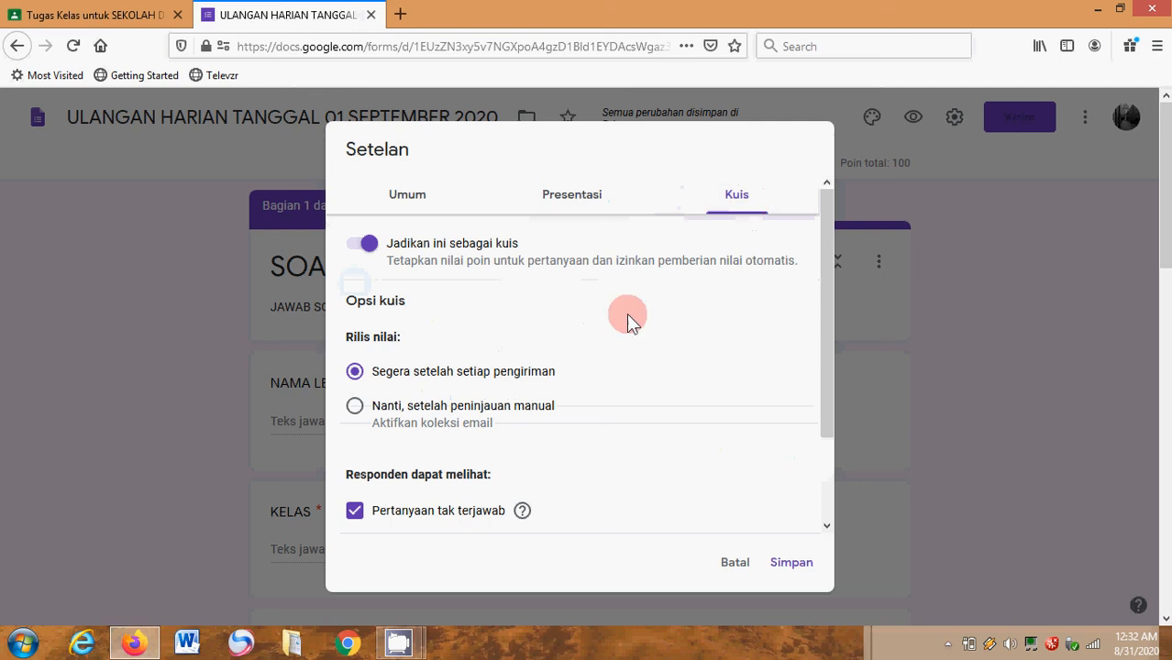
# - Review the quiz grade-release and respondent options along with the general options, and save the form settings
pyautogui.click(825, 526)
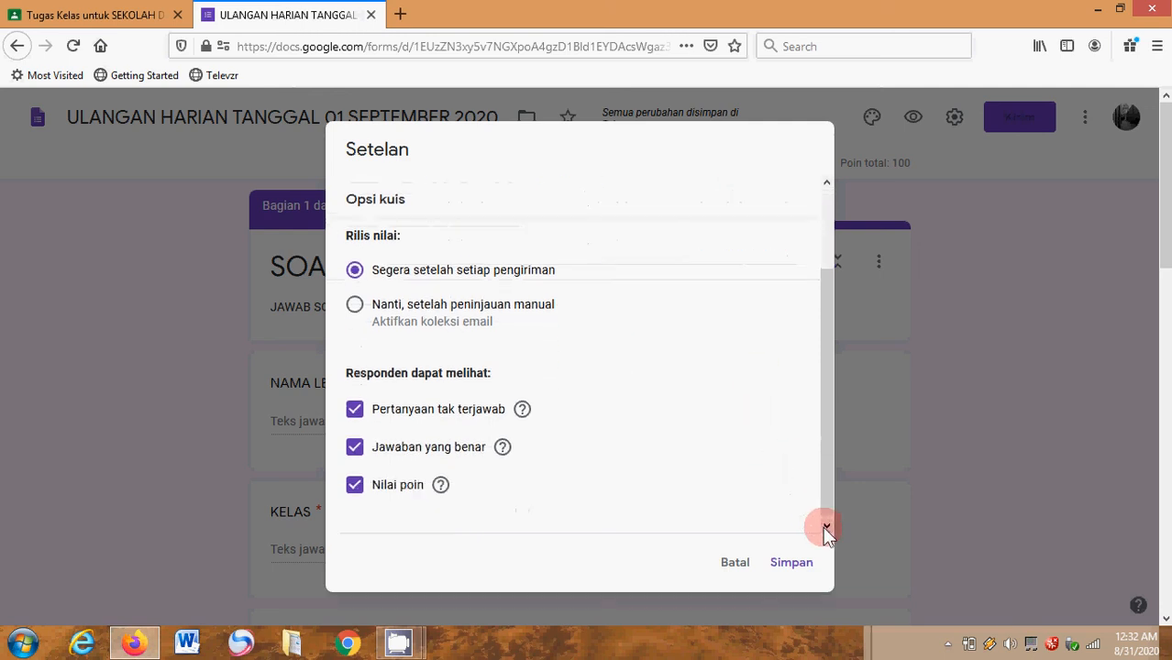
pyautogui.click(824, 184)
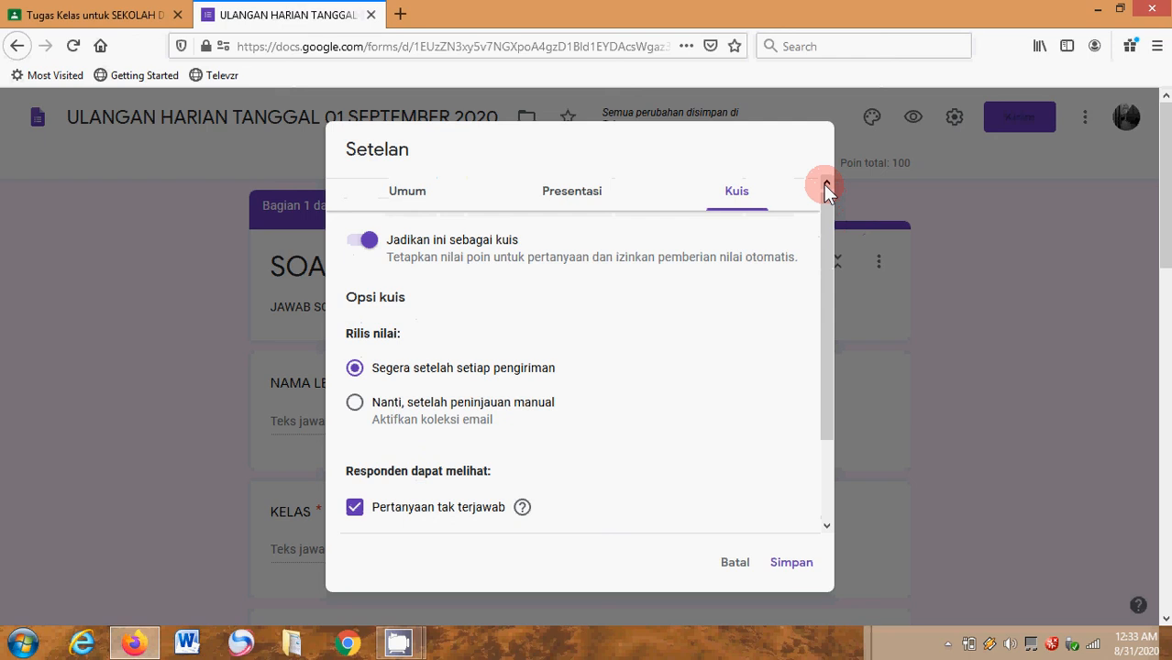
pyautogui.click(421, 198)
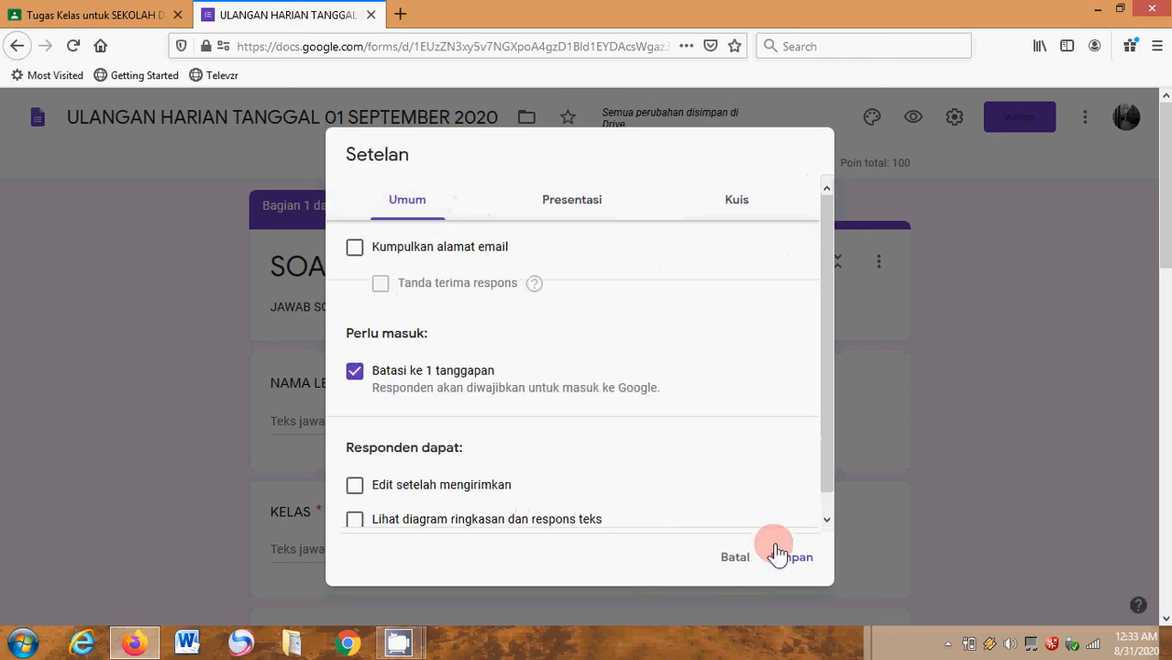
pyautogui.click(826, 520)
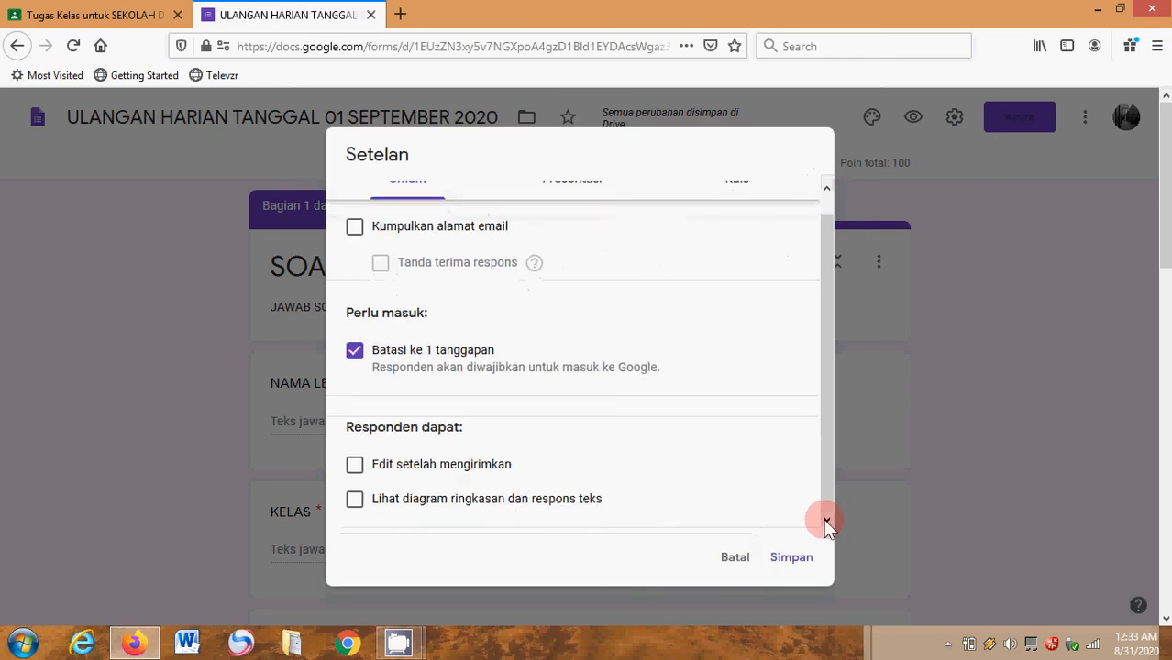
pyautogui.click(795, 561)
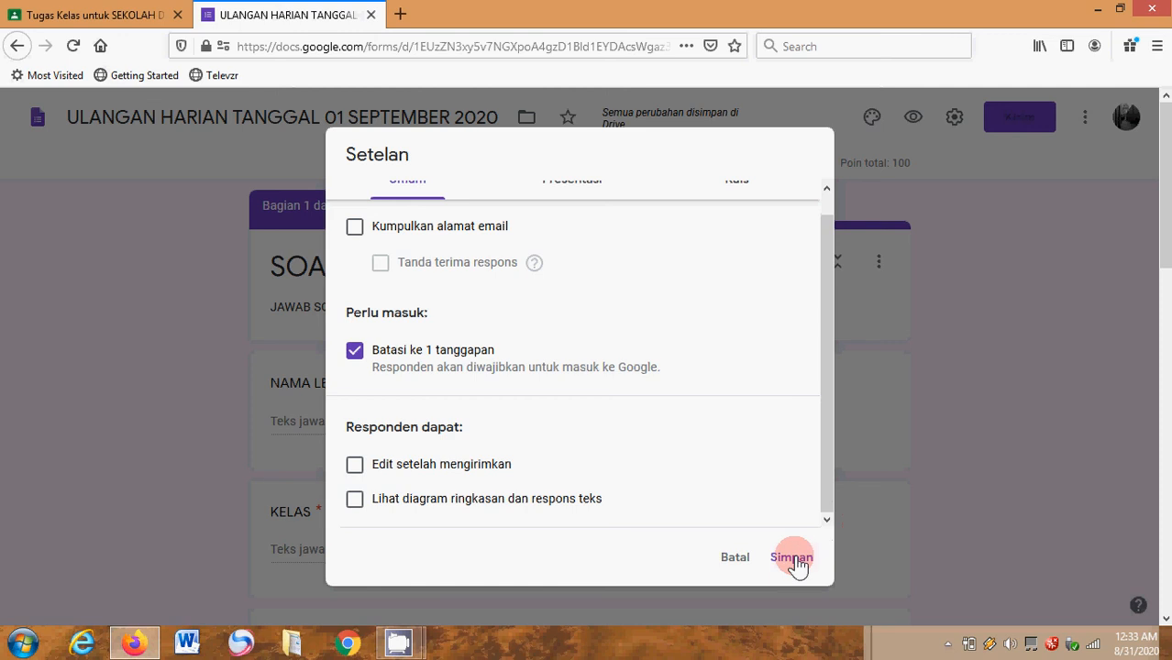
pyautogui.click(794, 561)
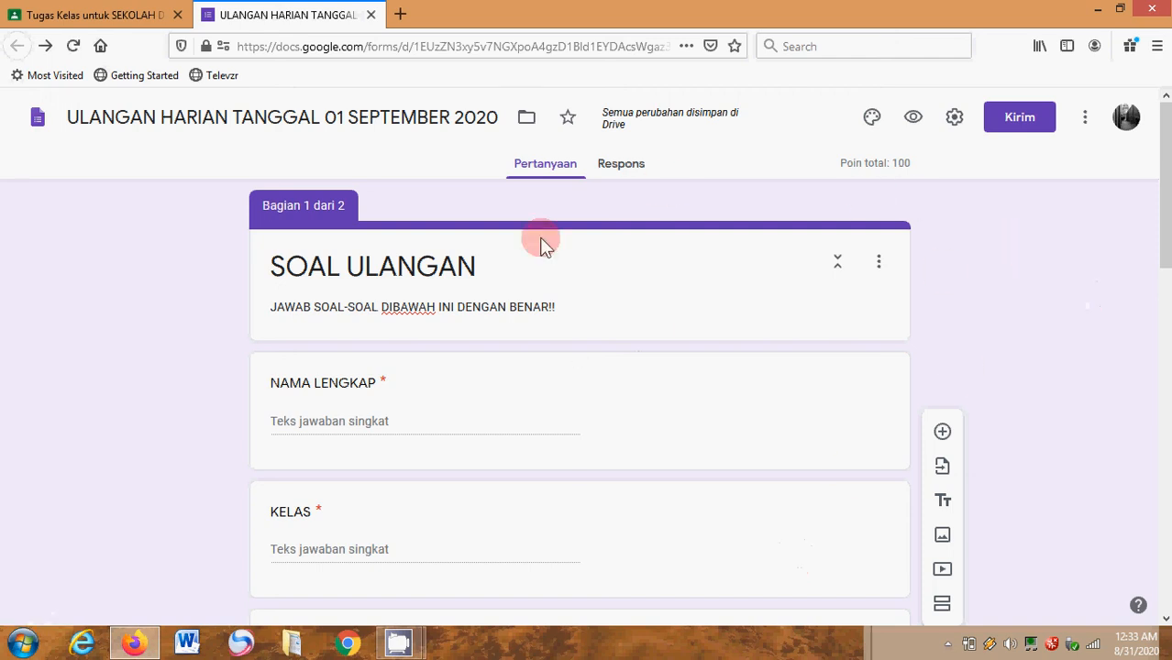
# - Insert the painted-hands picture from the Kantor dan Sekolah theme images as the form's header
pyautogui.click(877, 124)
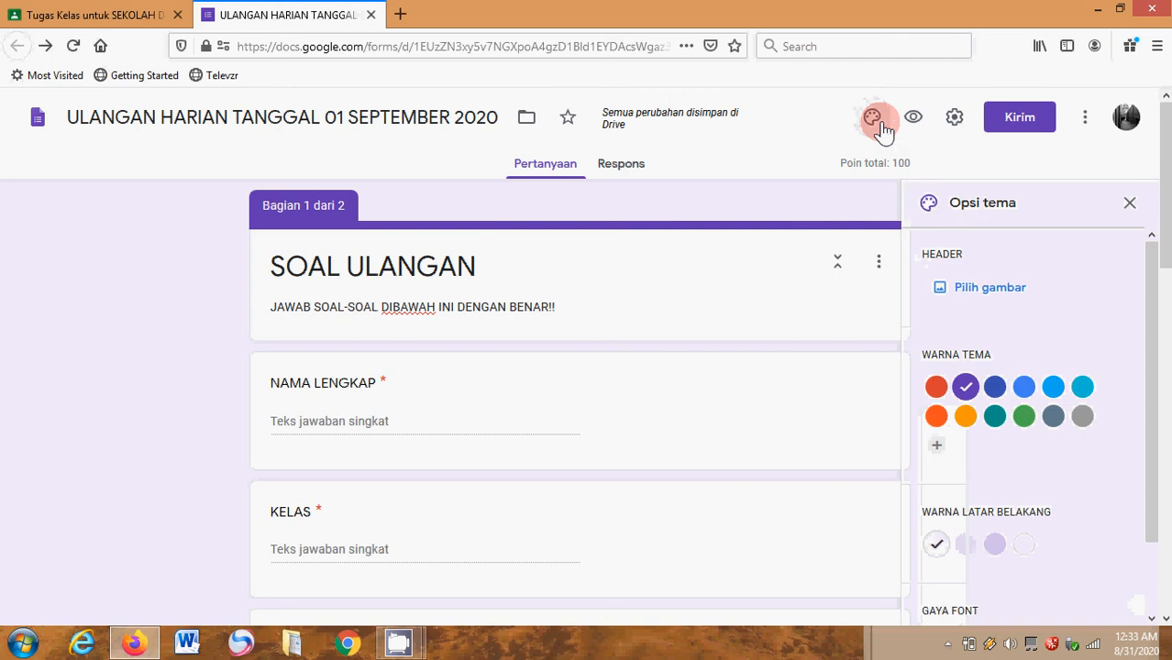
pyautogui.click(970, 296)
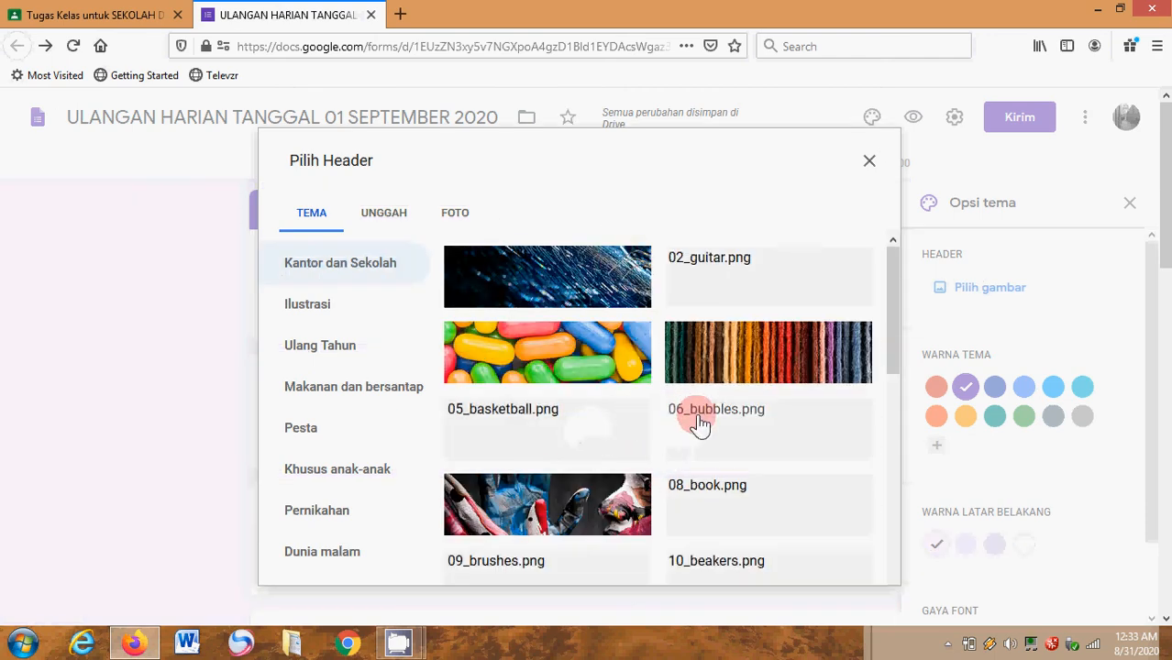
pyautogui.click(587, 511)
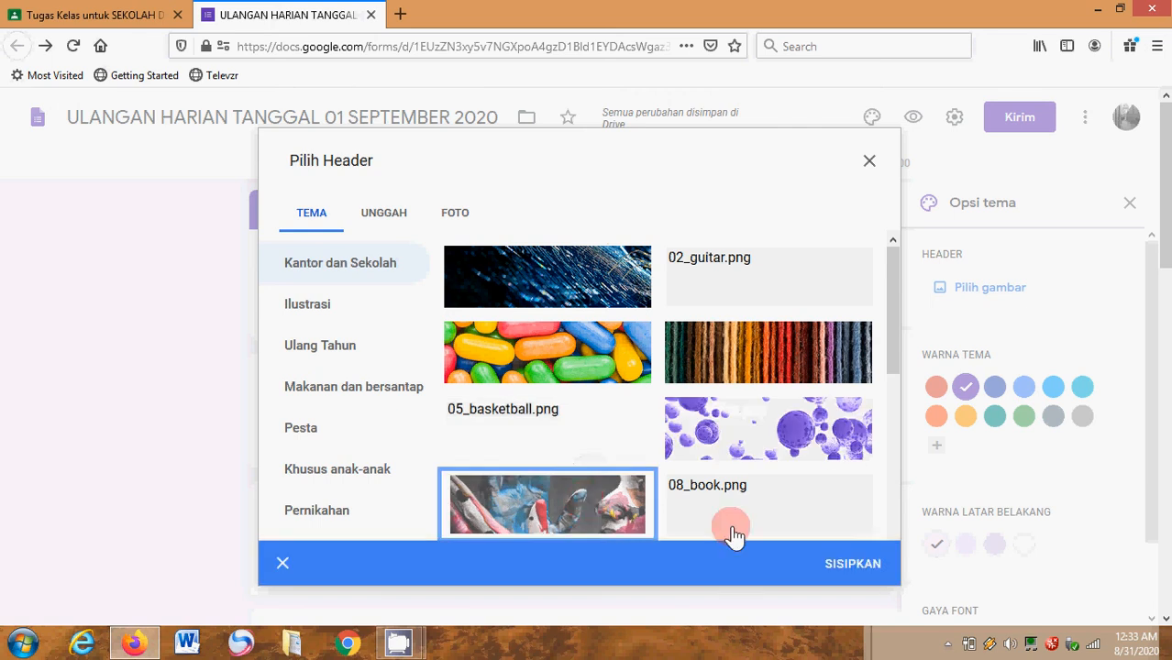
pyautogui.click(848, 564)
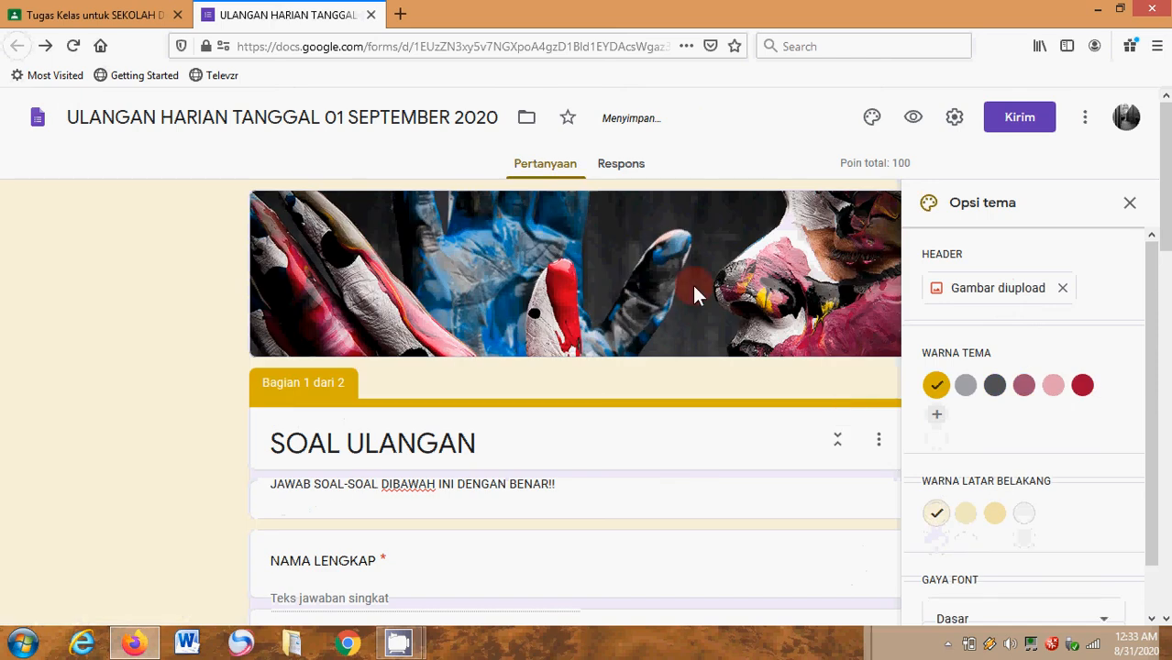
# - Create a new spreadsheet as the destination for the form's responses, and close the theme options back in the form
pyautogui.click(617, 174)
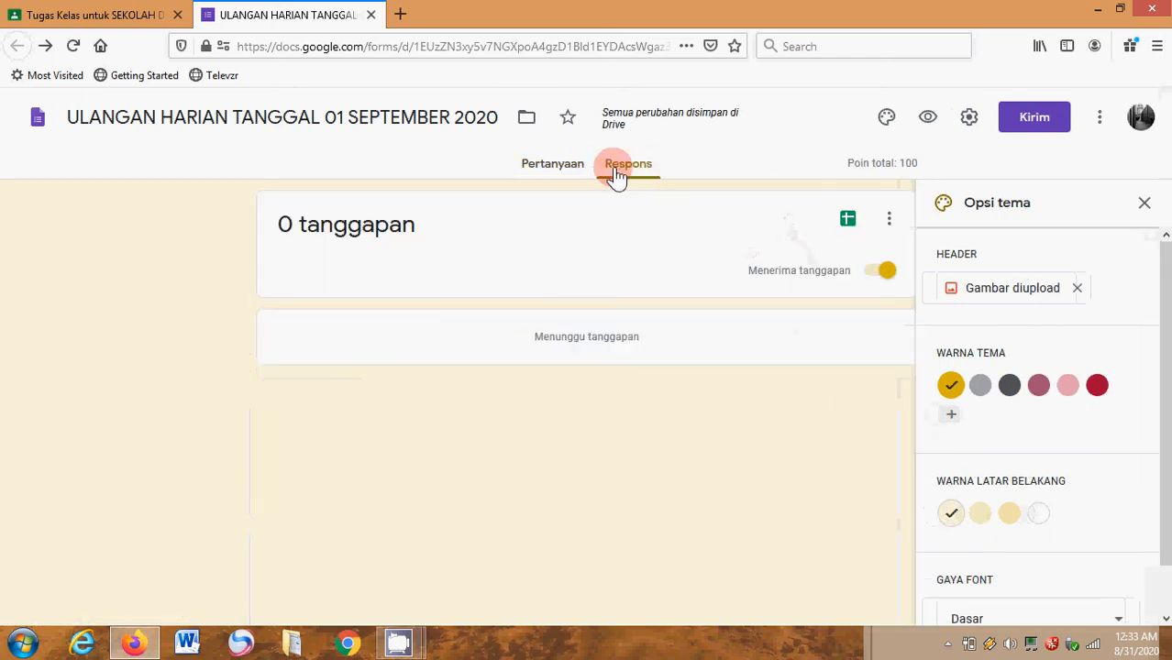
pyautogui.click(849, 223)
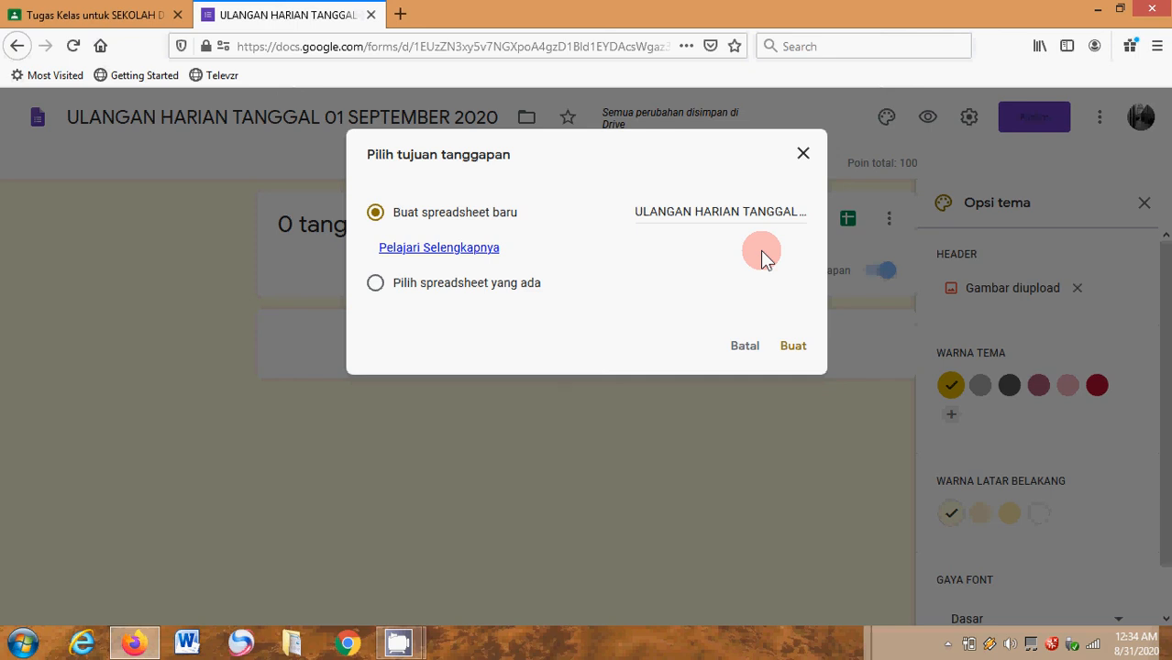
pyautogui.click(793, 347)
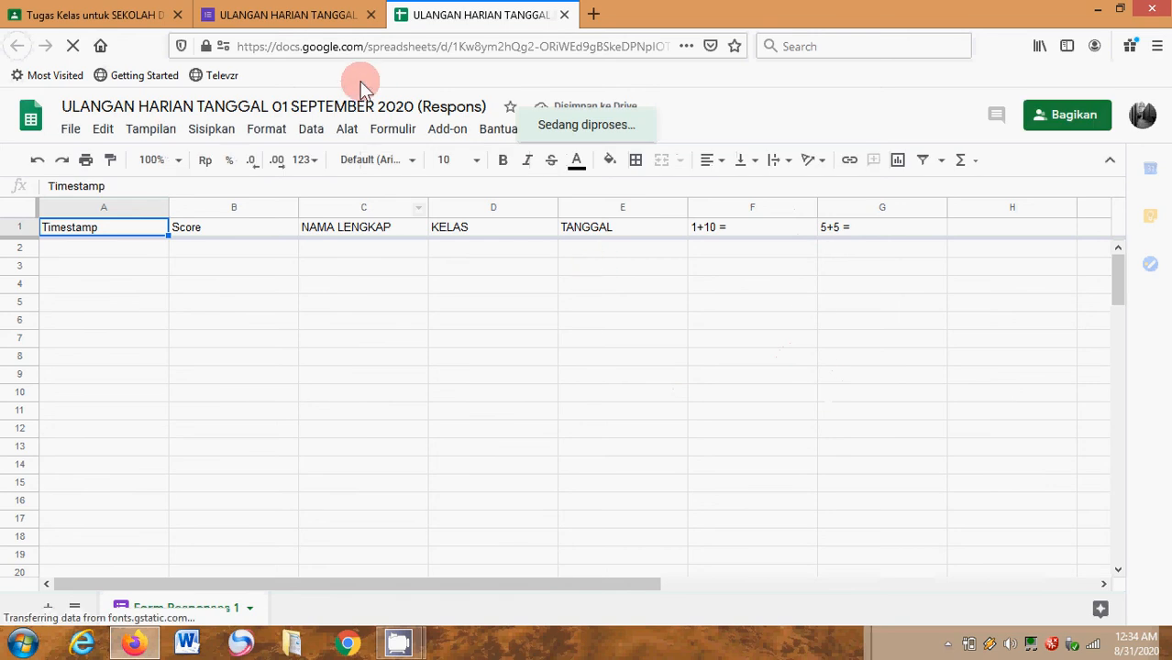
pyautogui.click(282, 16)
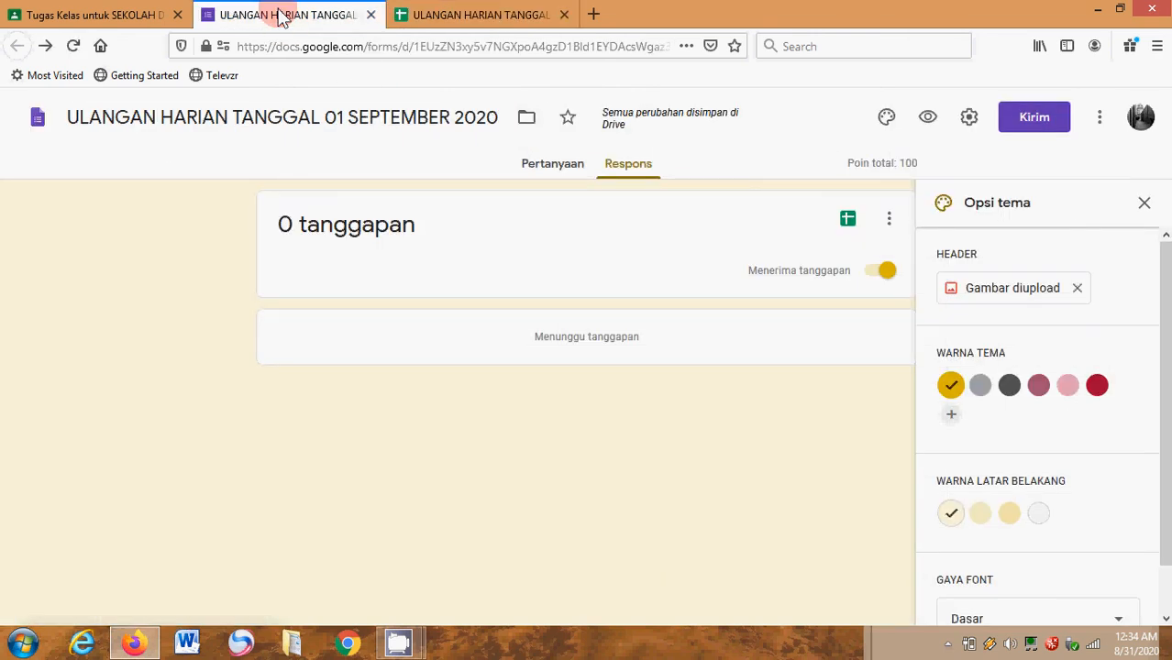
pyautogui.click(1145, 204)
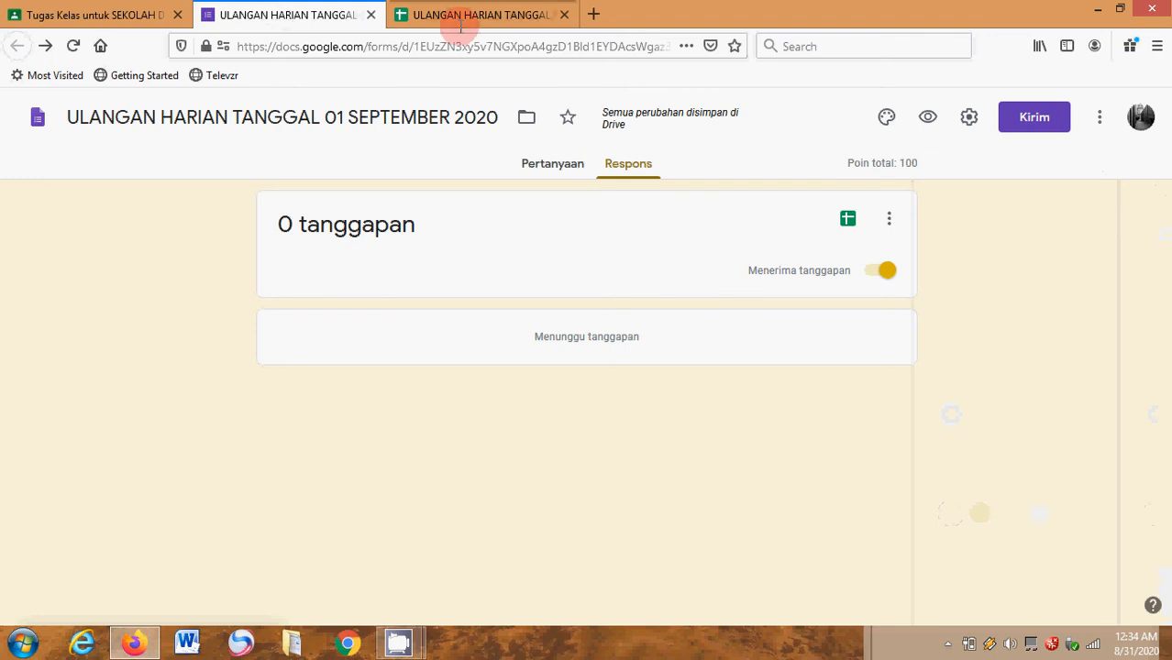
# - Switch back to the Google Classroom assignment and assign it to the topic ULANGAN HARIAN
pyautogui.click(107, 18)
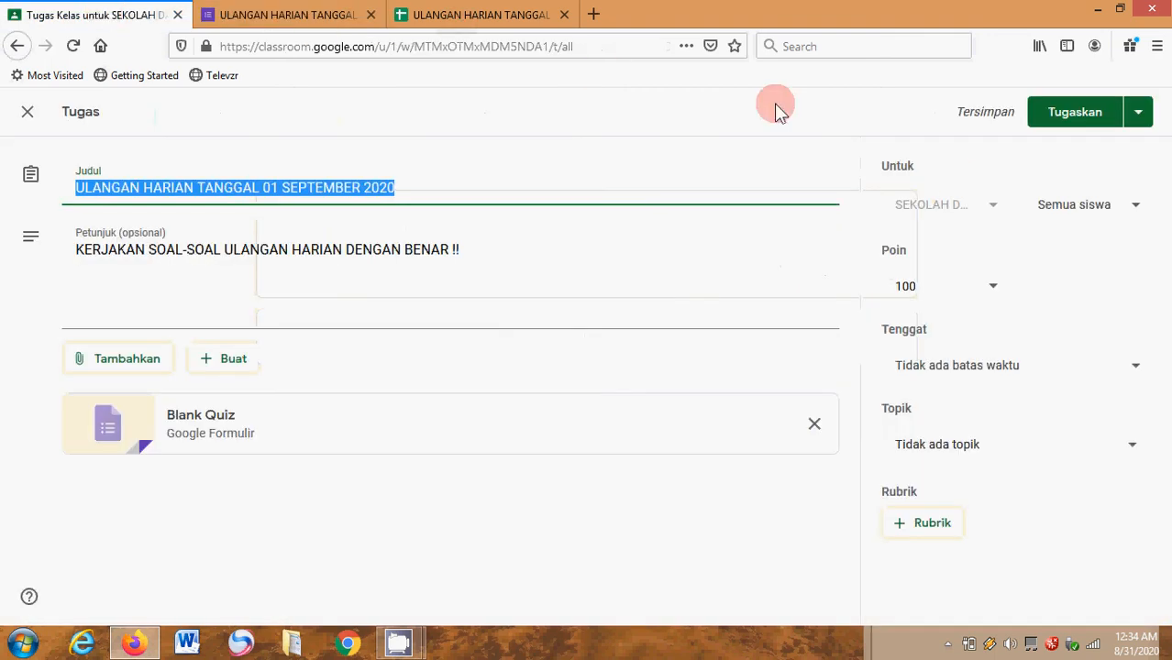
pyautogui.click(988, 447)
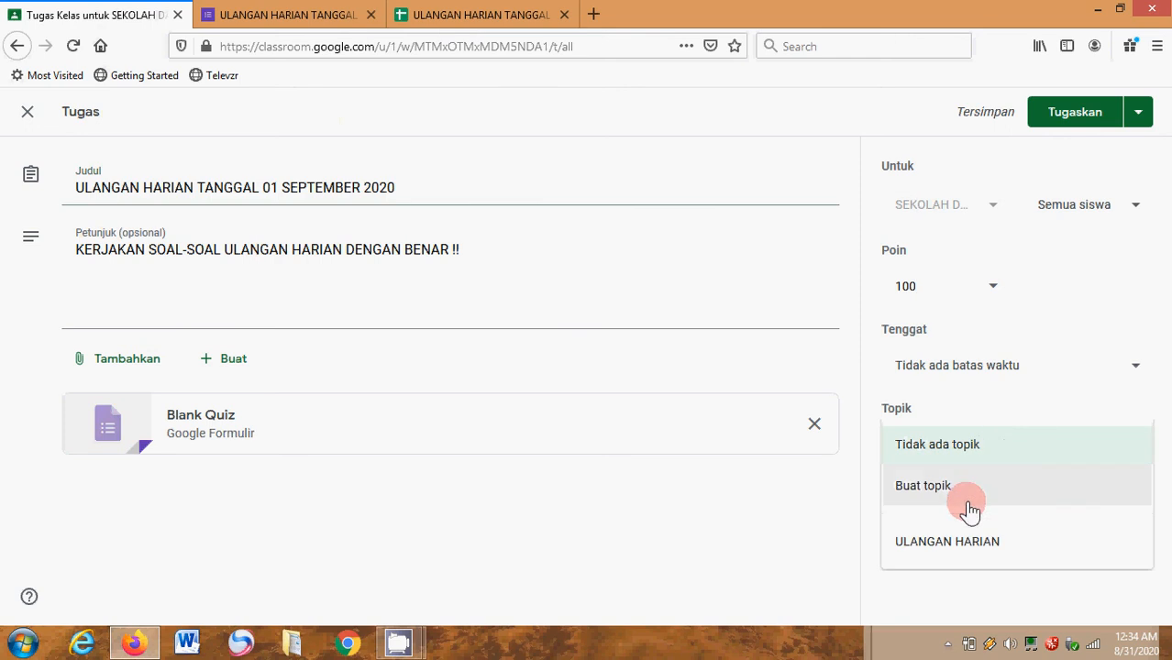
pyautogui.click(958, 556)
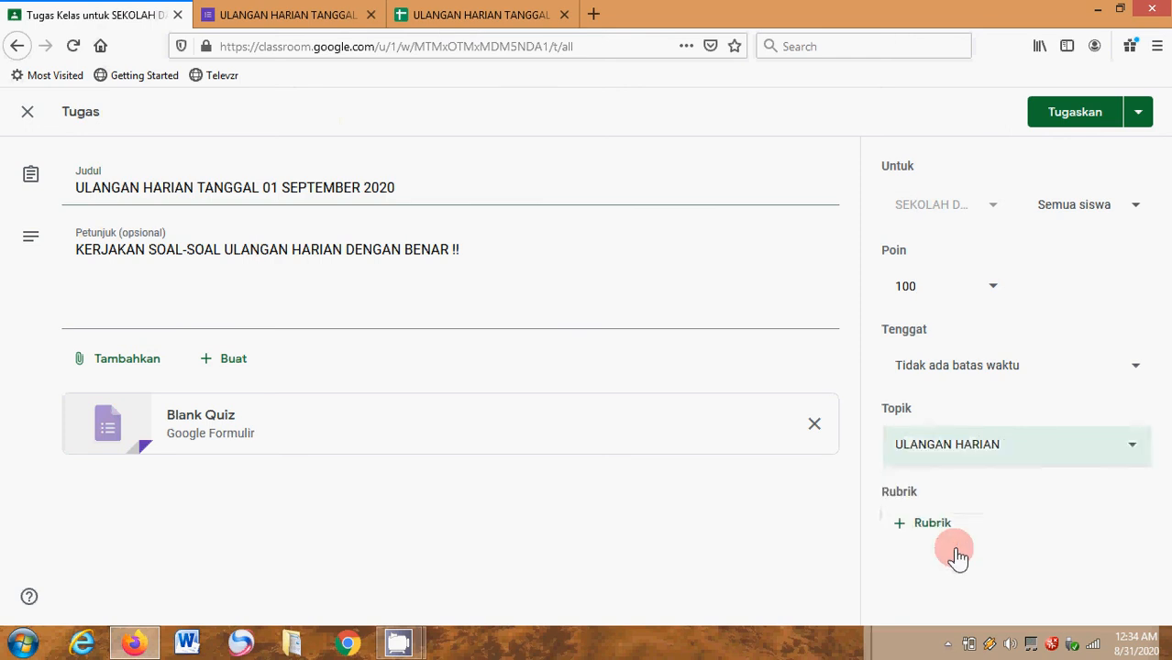
# - Set the assignment's due date to 1 Sep 2020 and the due time to 08.30
pyautogui.click(1029, 367)
pyautogui.click(1037, 434)
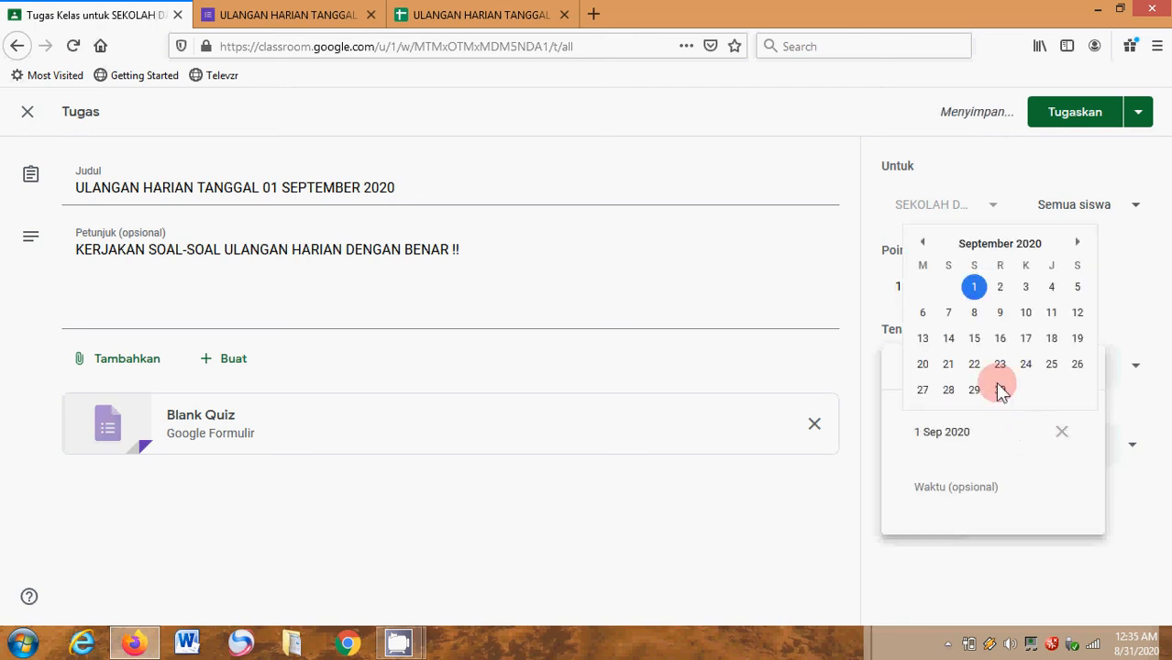
pyautogui.click(976, 291)
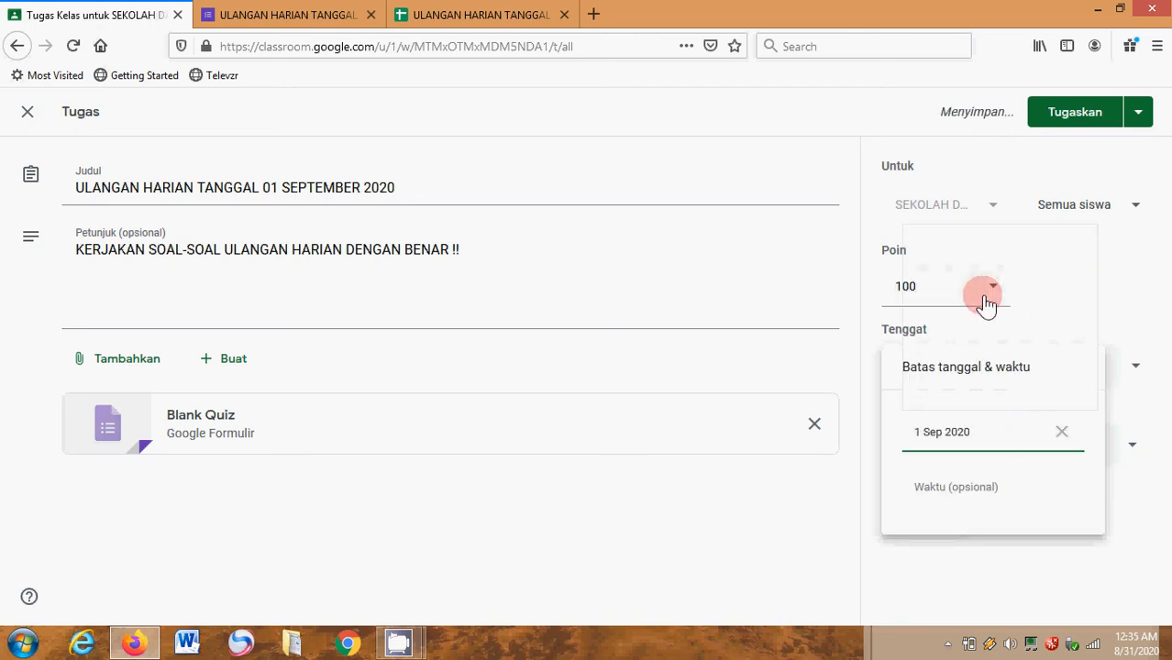
pyautogui.click(961, 491)
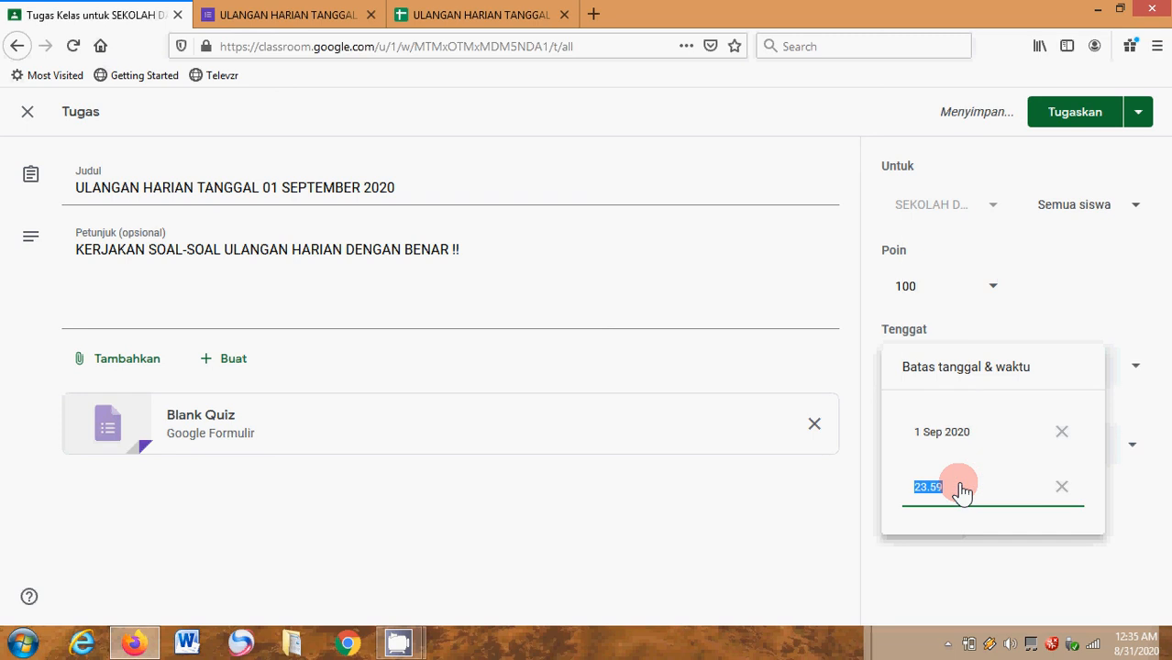
pyautogui.press('BackSpace')
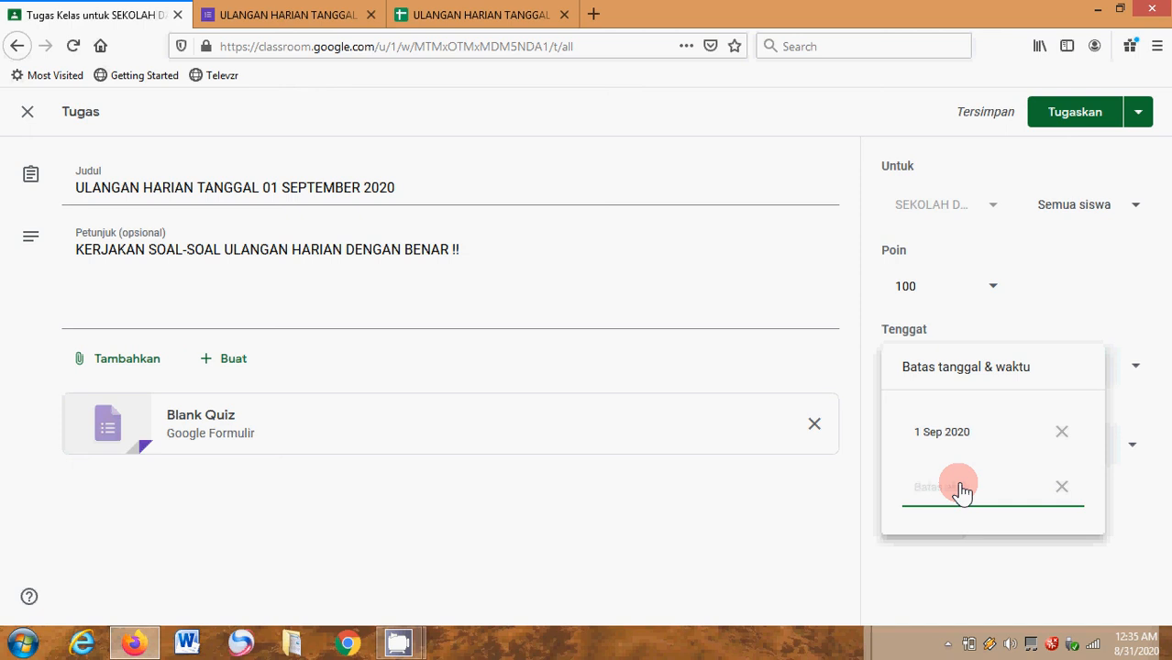
pyautogui.write('8')
pyautogui.press('BackSpace')
pyautogui.write('08.30')
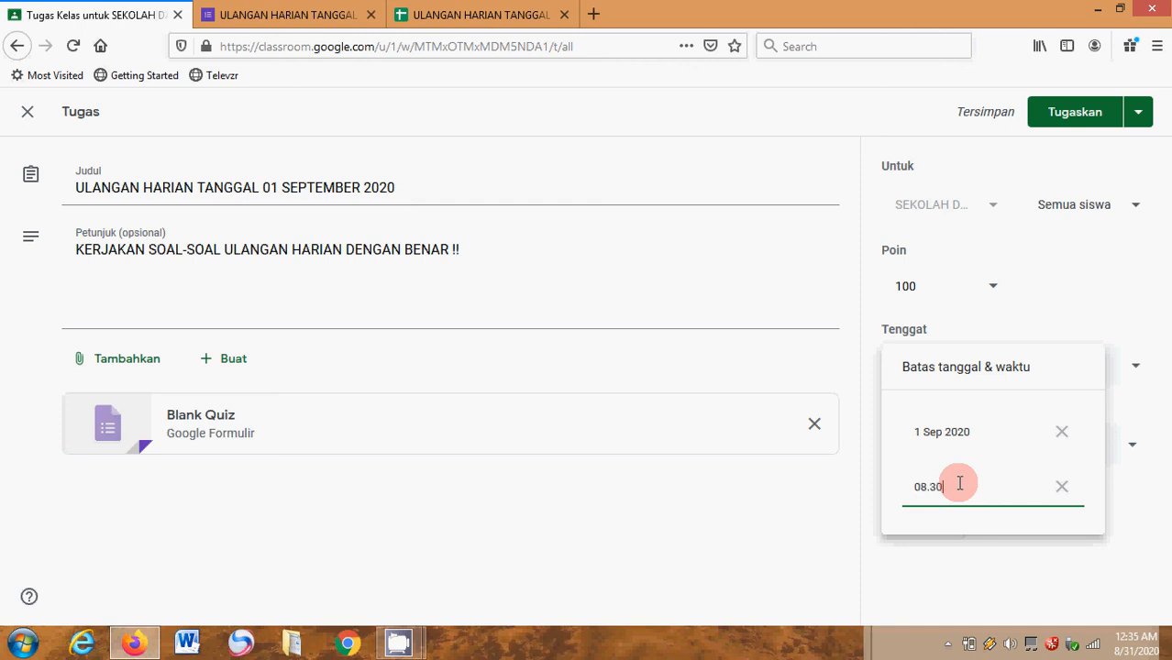
pyautogui.click(1064, 591)
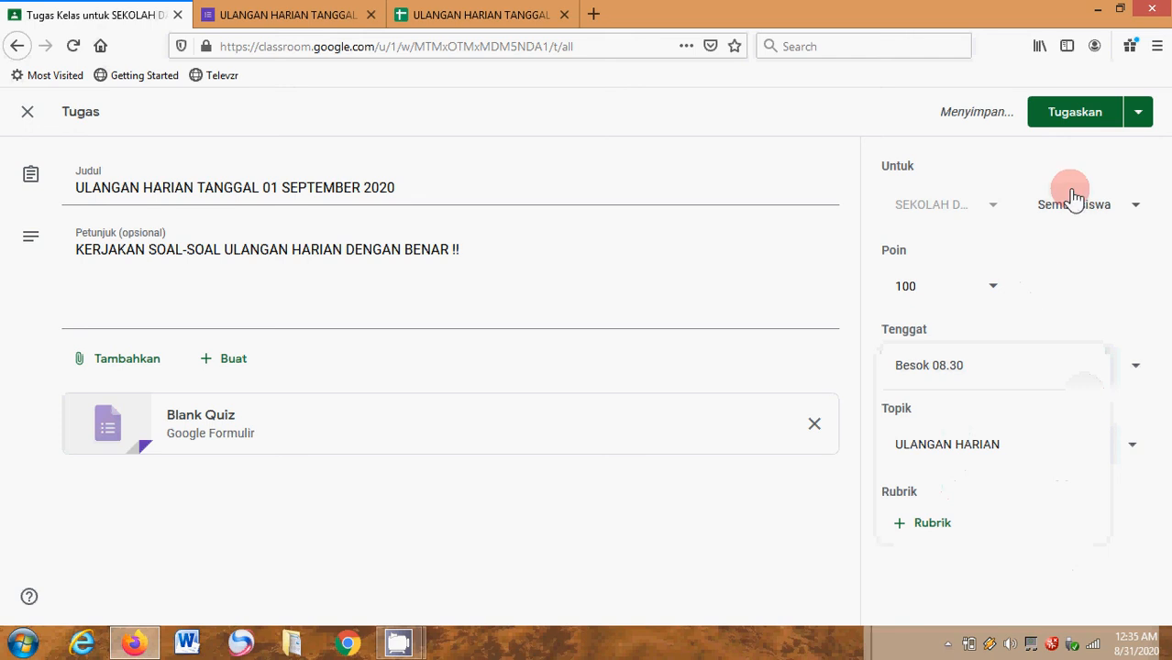
# - Schedule the assignment for publication on 1 Sep 2020 at 0.00
pyautogui.click(1138, 113)
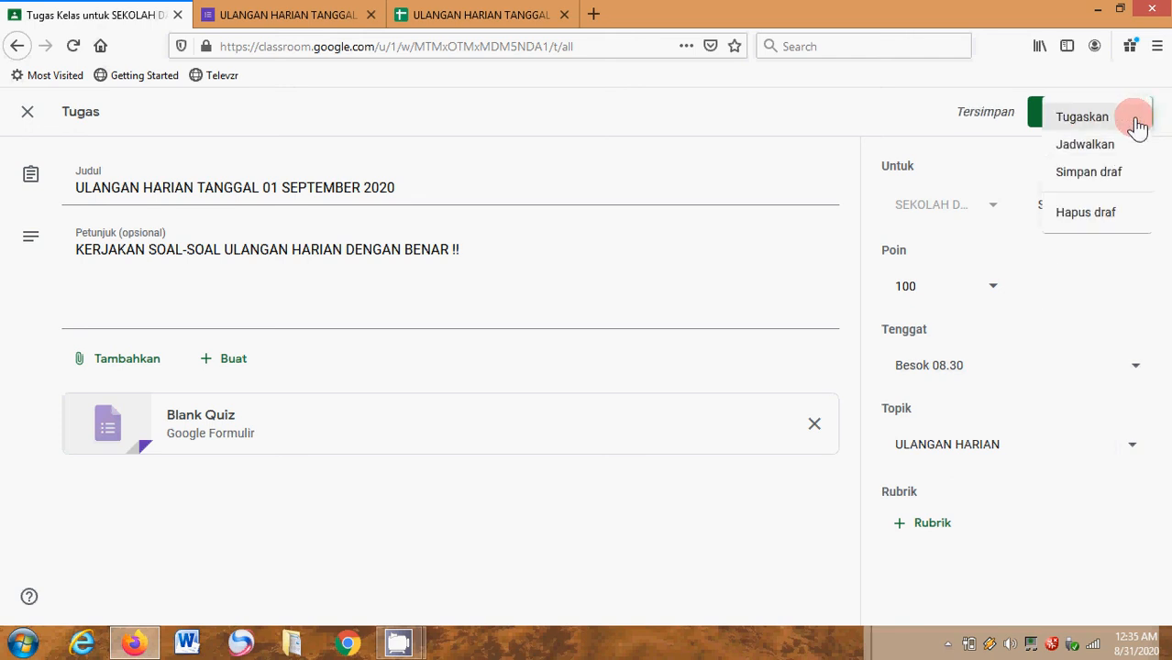
pyautogui.click(1100, 147)
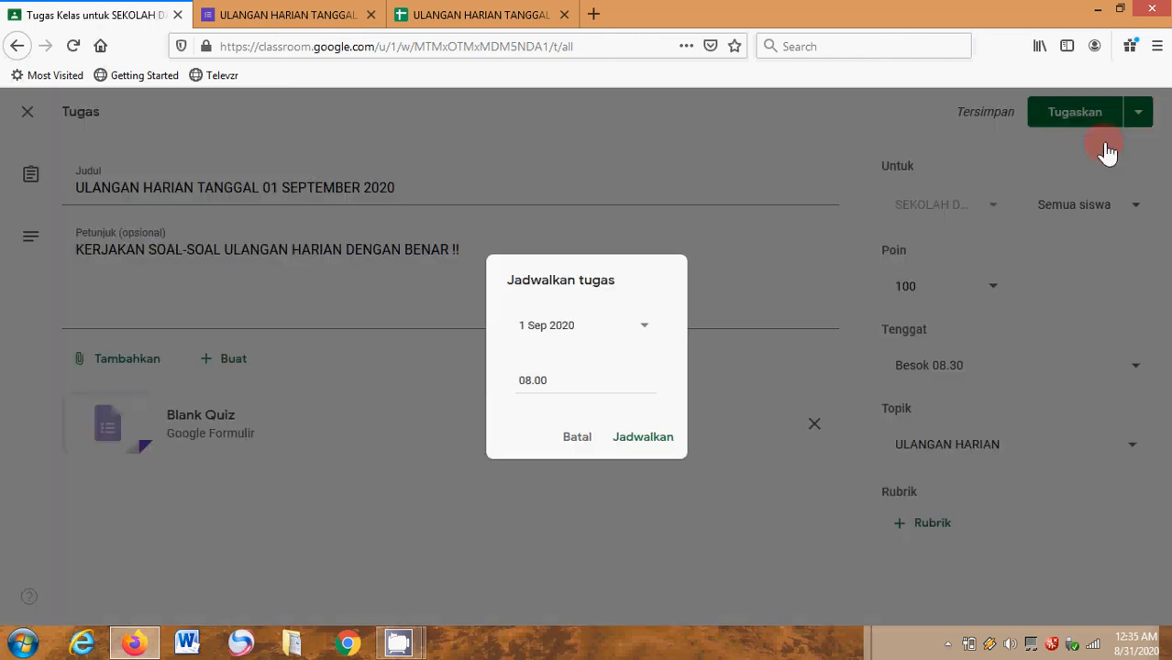
pyautogui.click(530, 383)
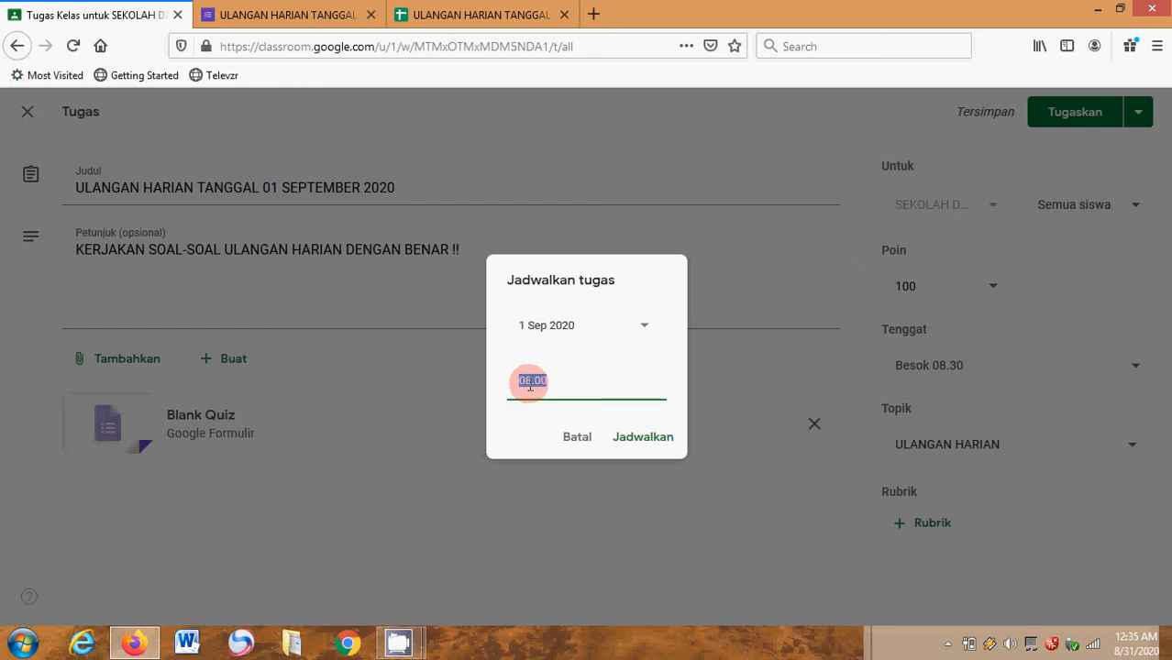
pyautogui.click(530, 383)
pyautogui.press('BackSpace')
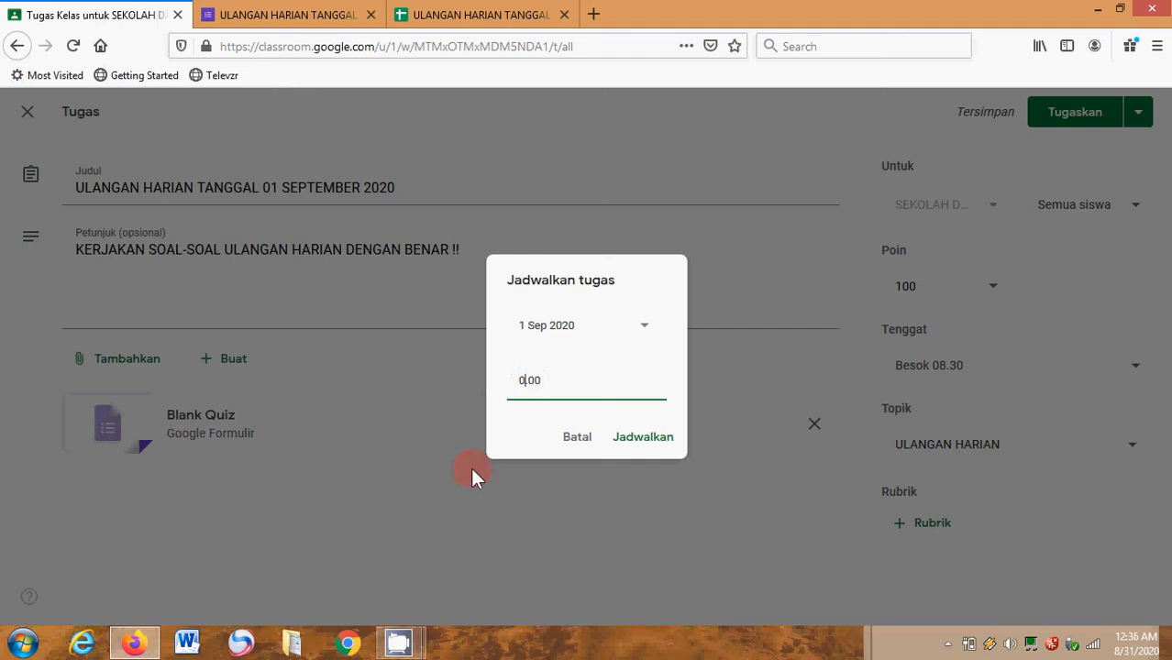
pyautogui.click(660, 451)
pyautogui.click(643, 438)
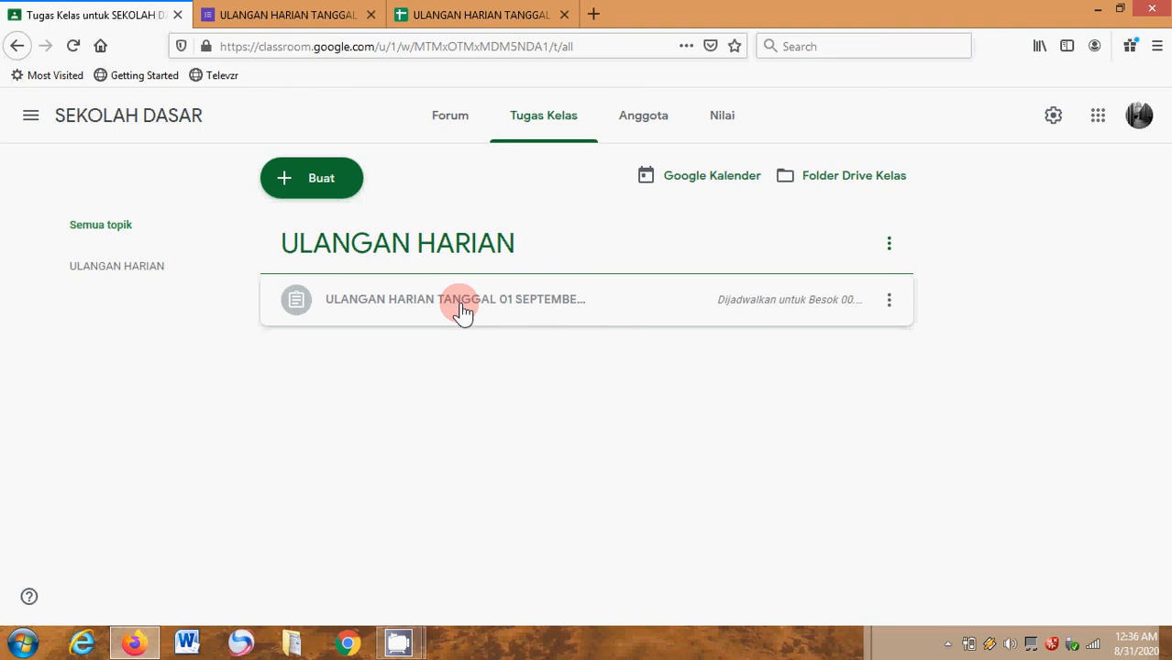
pyautogui.click(413, 645)
pyautogui.click(344, 550)
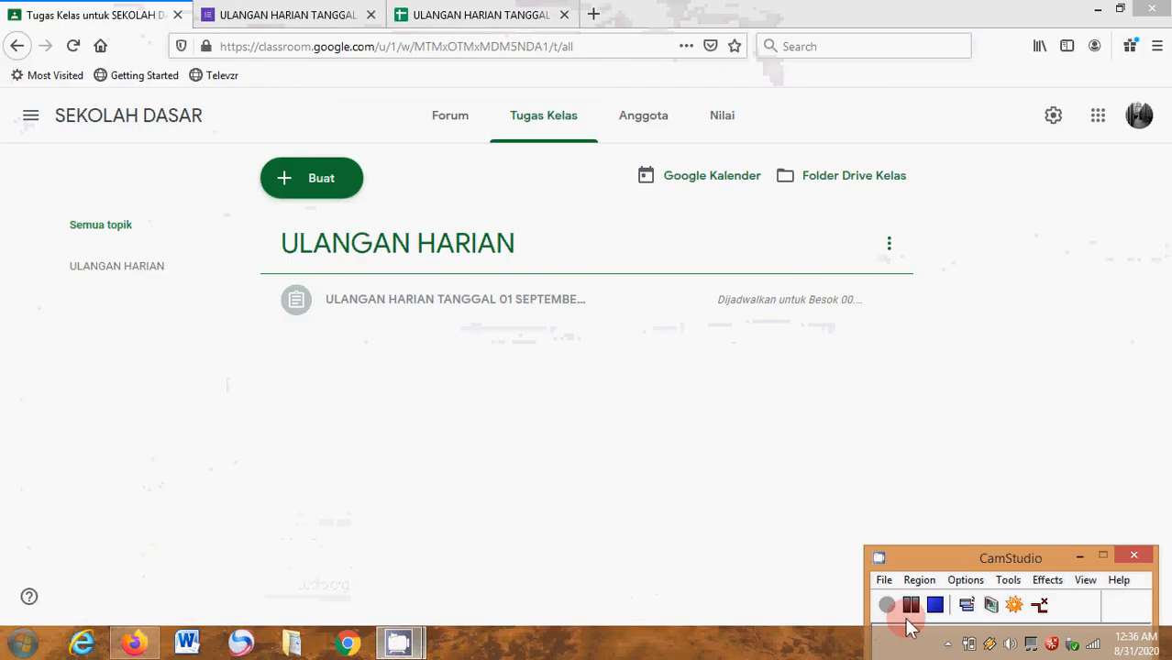